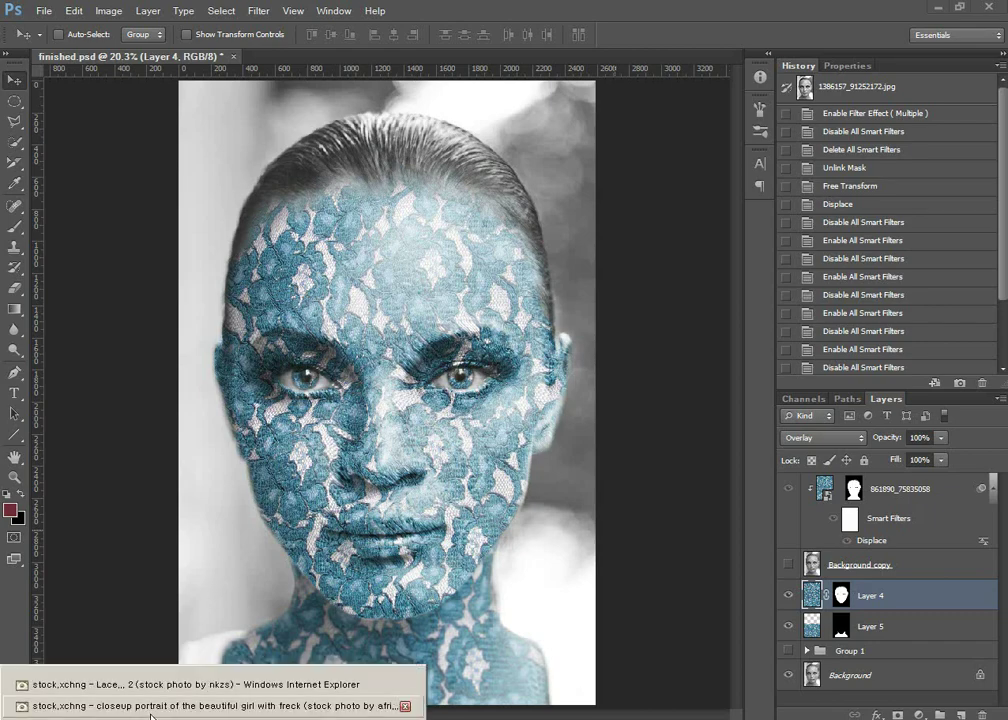
# Check the stock.xchng pages for the closeup portrait and the Lace... 2 photo, and return to Photoshop.
pyautogui.click(151, 703)
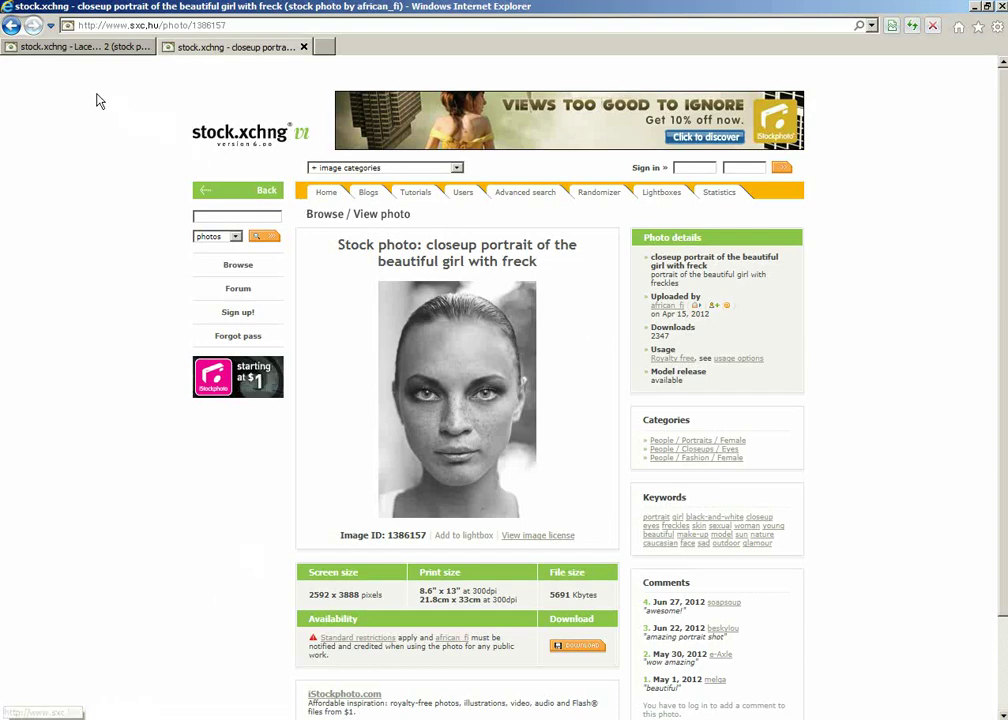
pyautogui.click(92, 50)
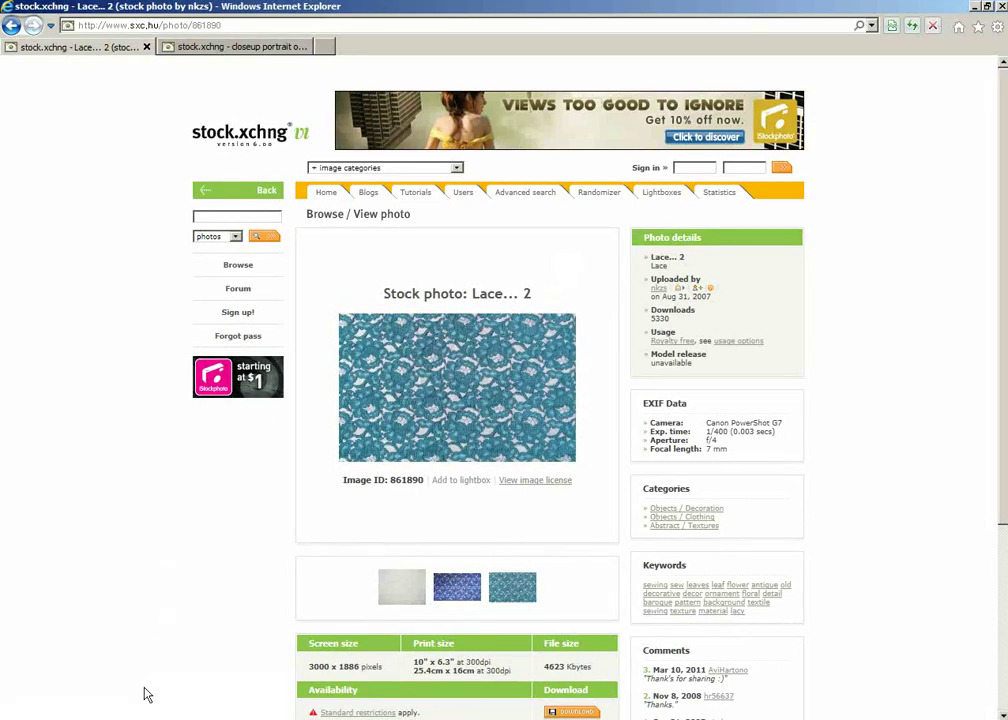
pyautogui.click(130, 718)
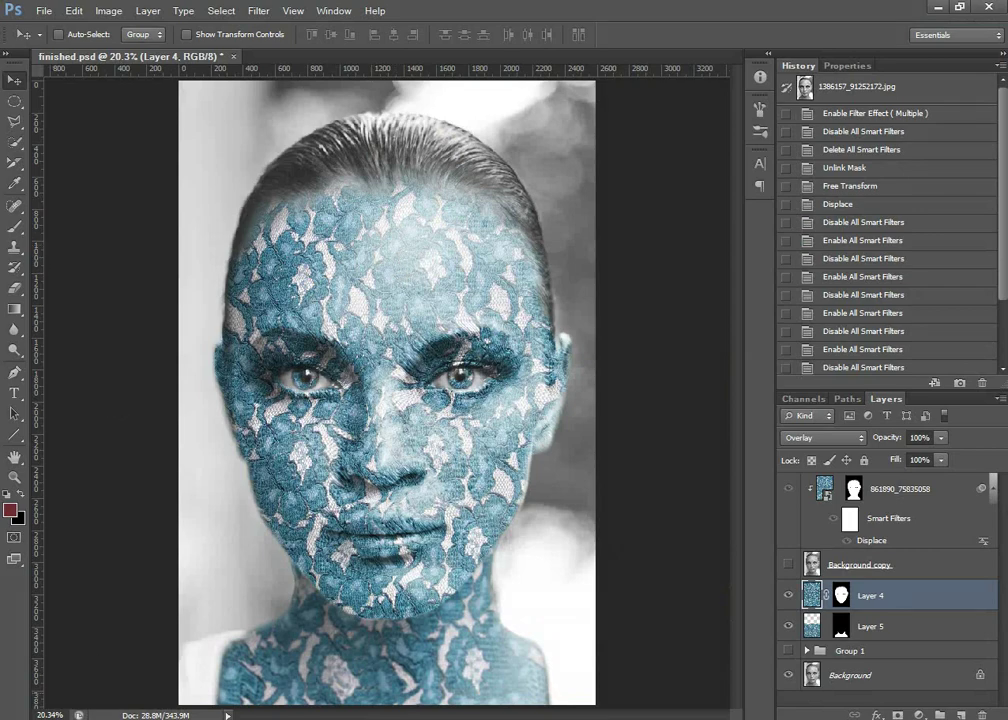
# Open the portrait 1386157_91252172.jpg from the SXC folder and apply a Gaussian Blur with a 30.5 pixel radius.
pyautogui.hotkey('alt', 'Tab')
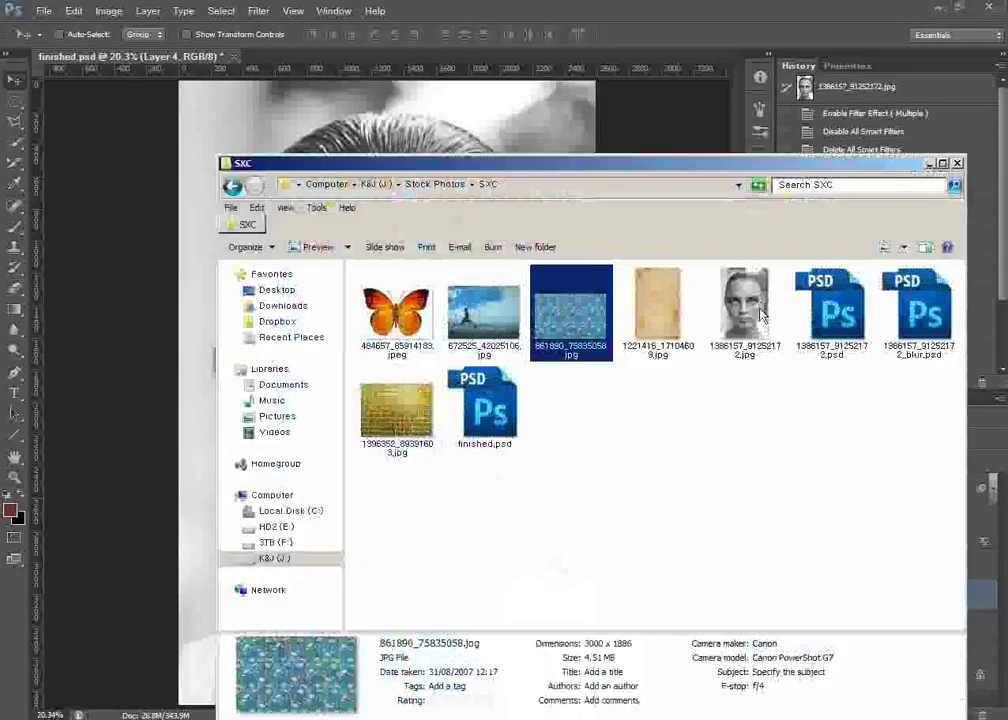
pyautogui.moveTo(760, 309); pyautogui.dragTo(420, 57)
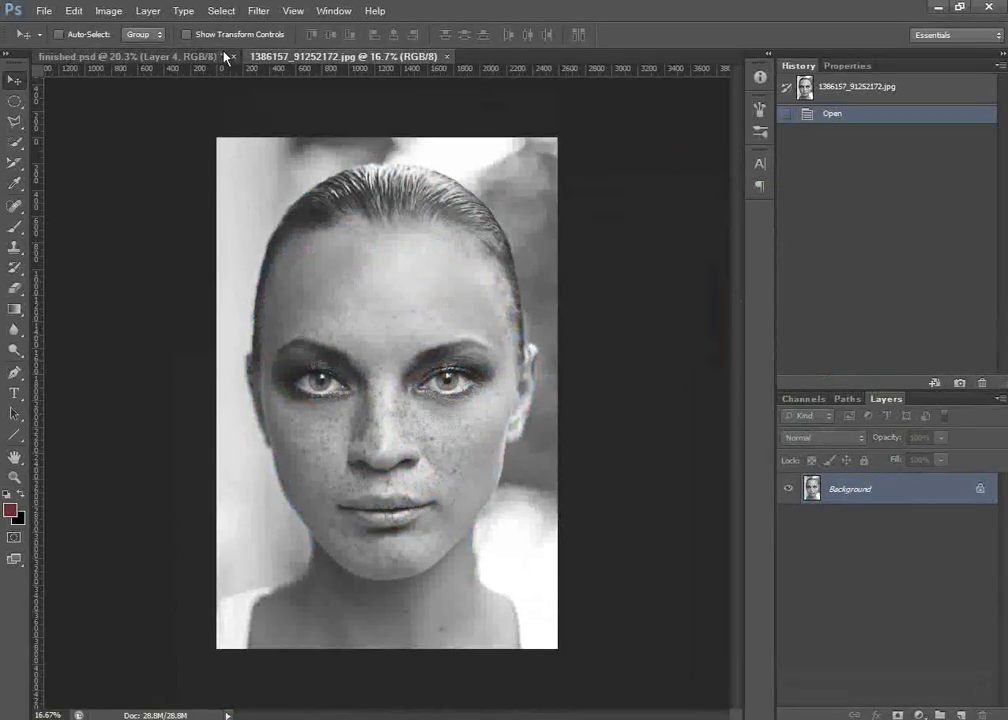
pyautogui.click(259, 11)
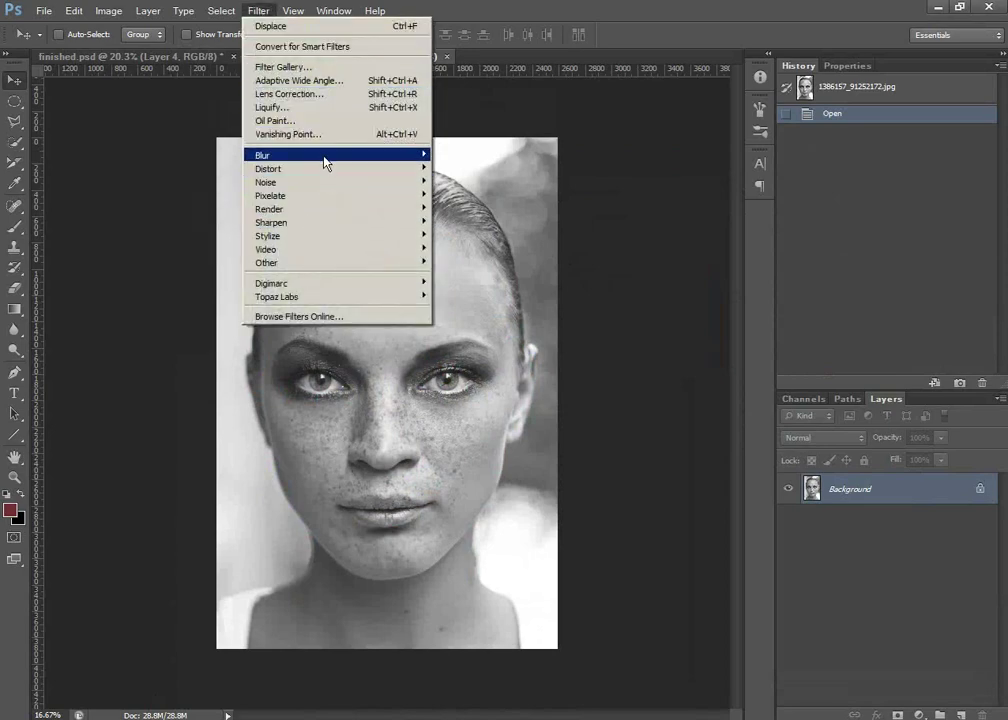
pyautogui.moveTo(325, 162)
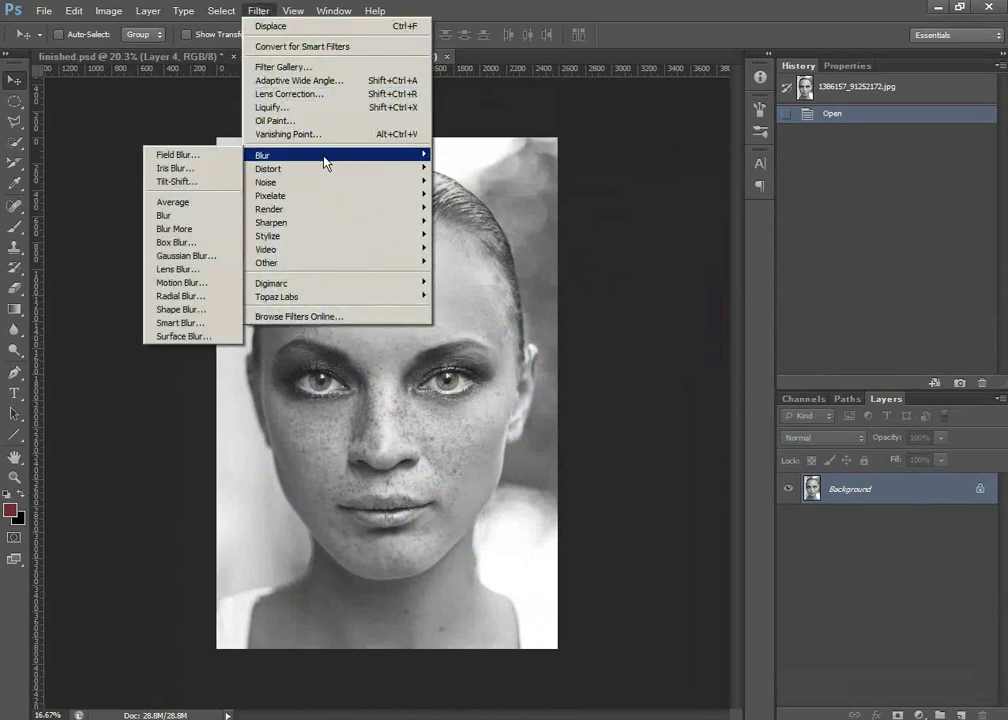
pyautogui.click(190, 256)
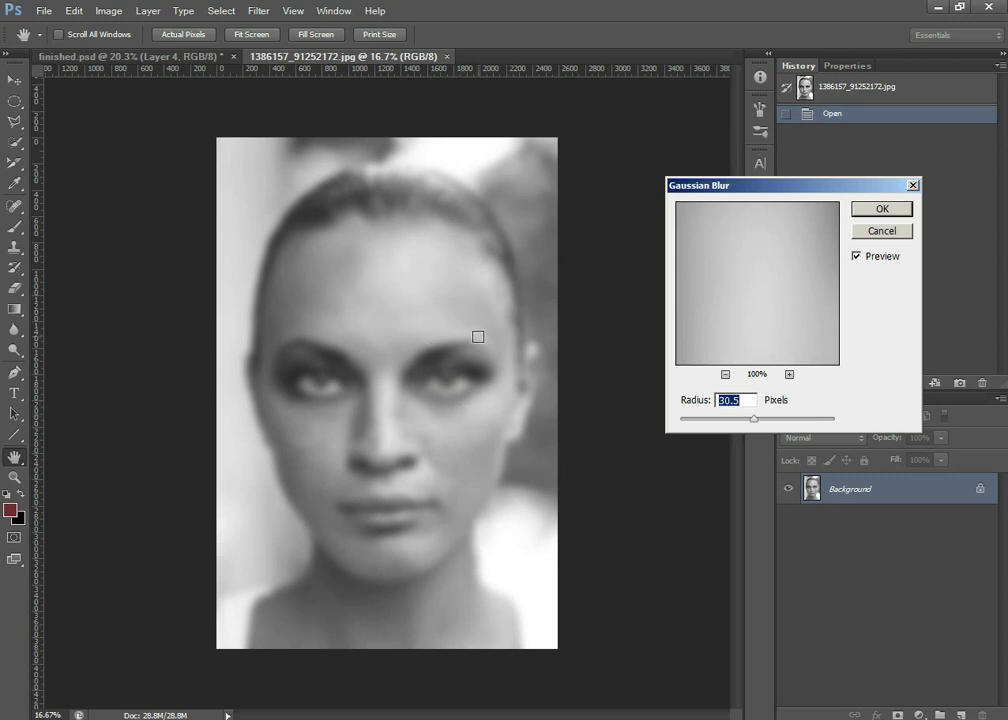
pyautogui.click(882, 210)
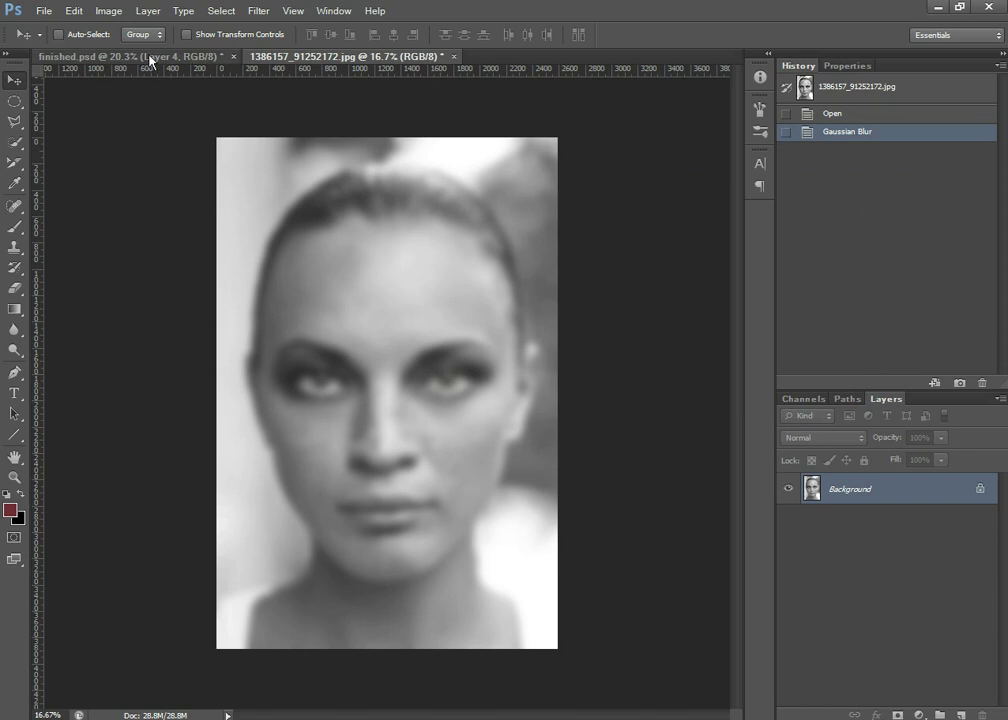
# Save the blurred portrait in Photoshop format over 1386157_91252172_blur.psd, and revert the open image to its unblurred opening state.
pyautogui.click(42, 12)
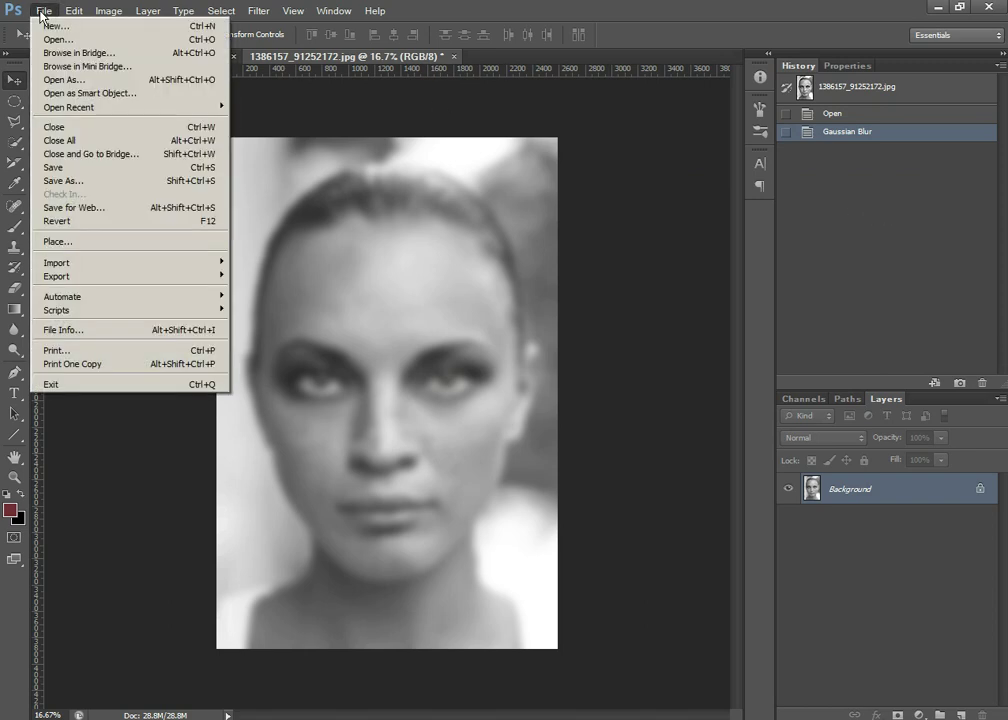
pyautogui.click(100, 181)
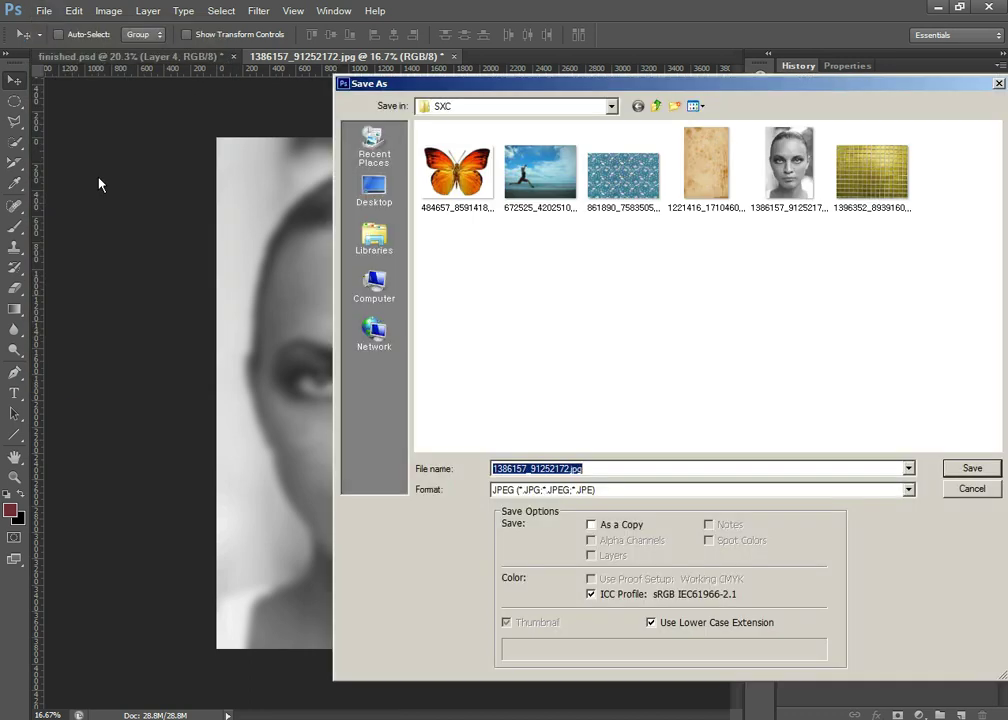
pyautogui.click(664, 489)
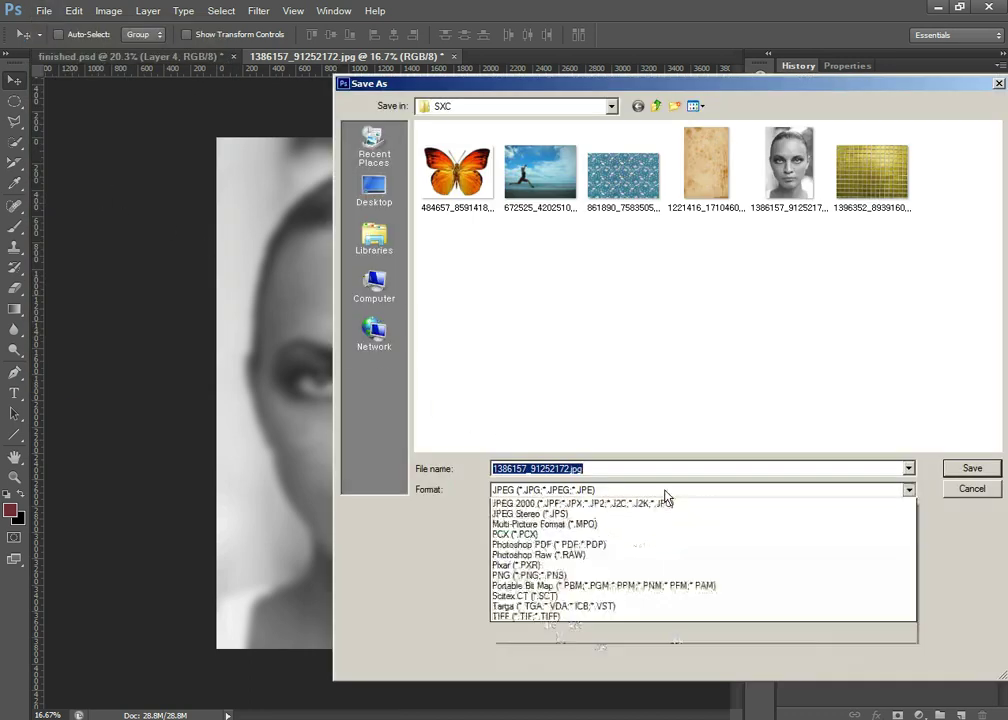
pyautogui.click(575, 441)
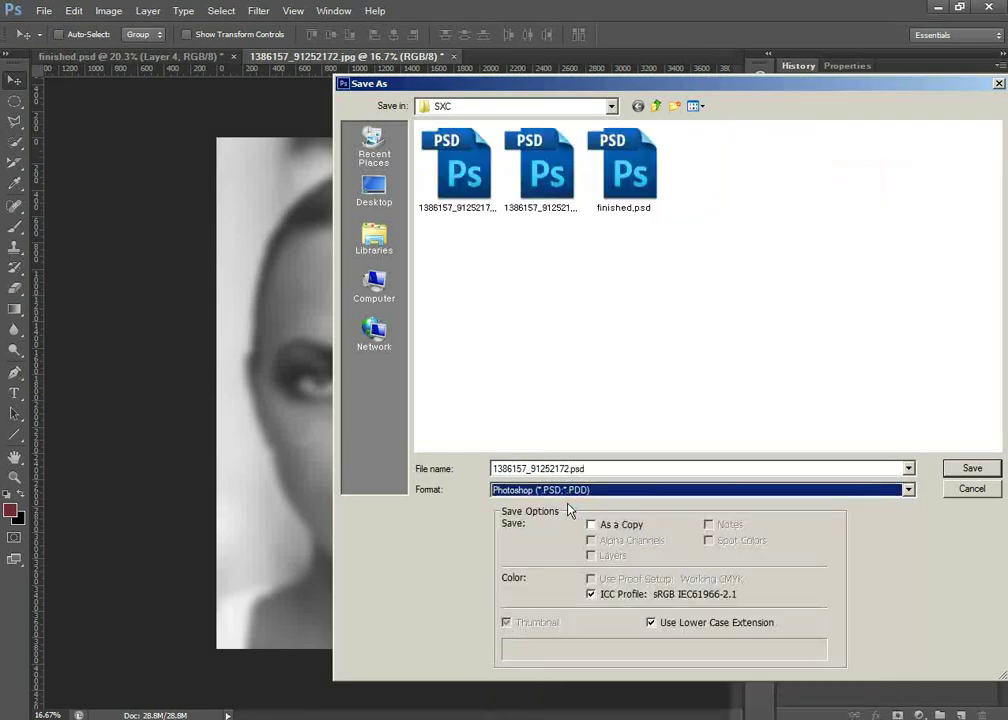
pyautogui.click(548, 172)
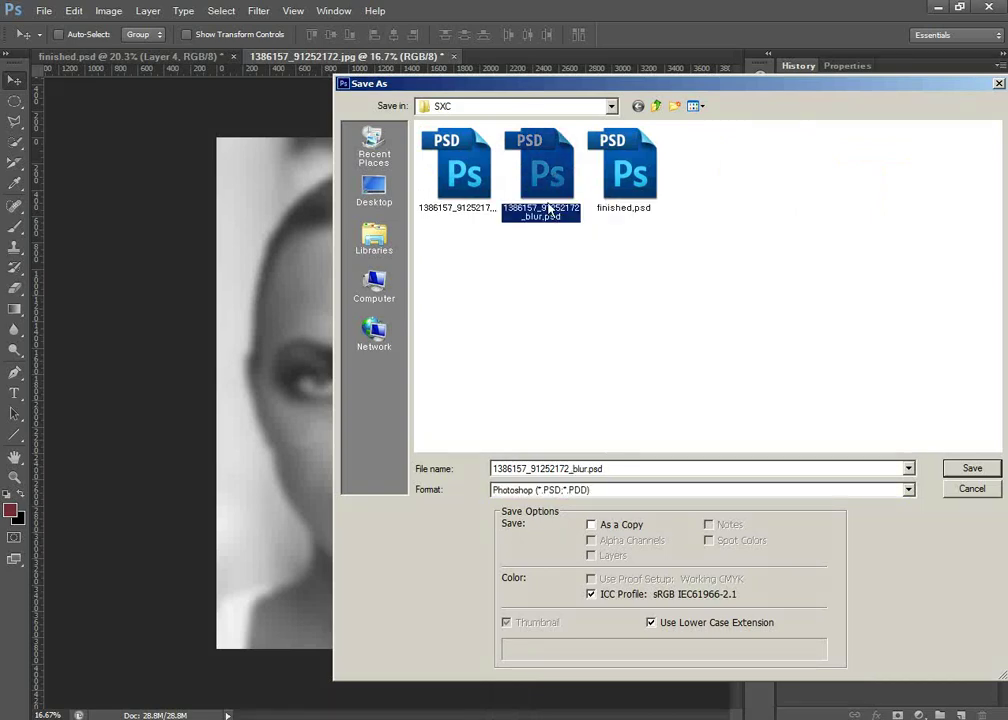
pyautogui.moveTo(575, 86); pyautogui.dragTo(777, 72)
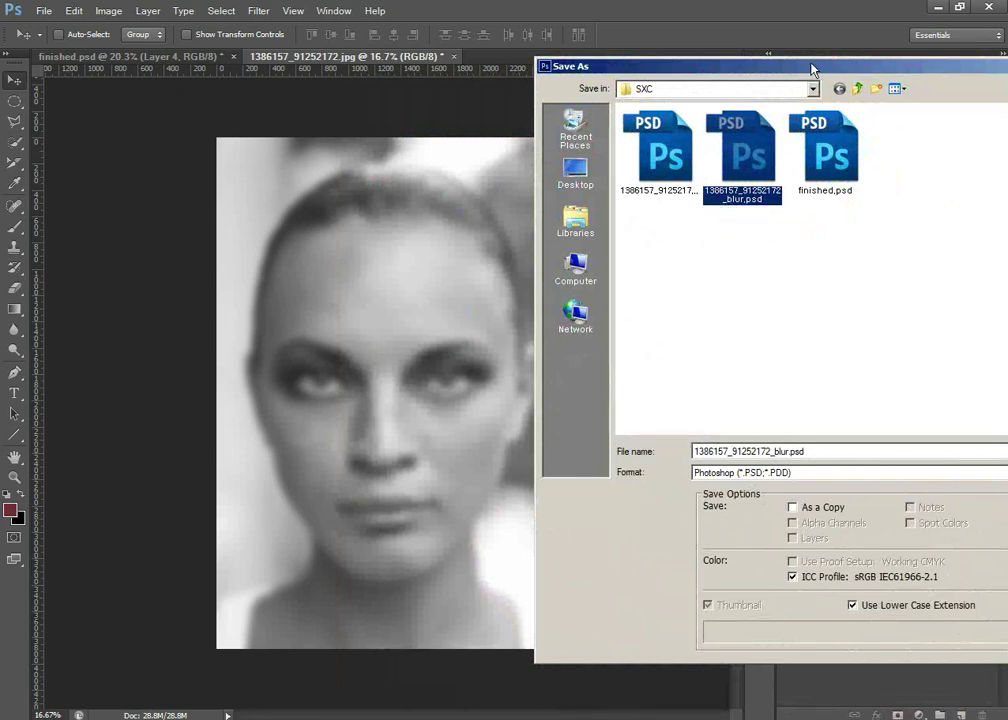
pyautogui.moveTo(812, 70); pyautogui.dragTo(489, 43)
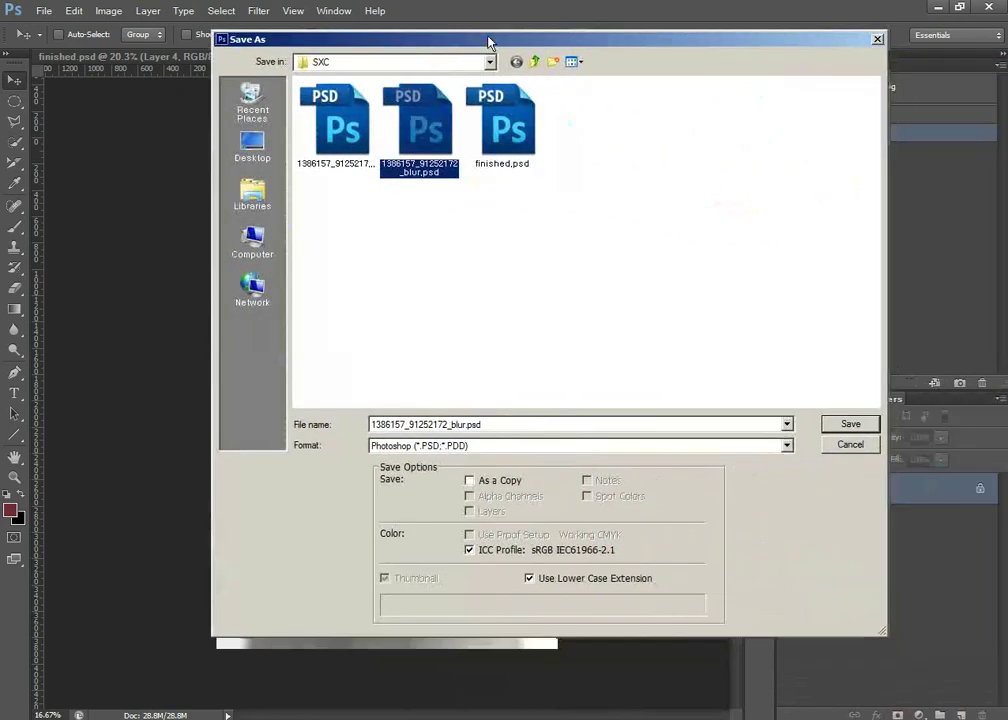
pyautogui.click(845, 427)
pyautogui.click(458, 282)
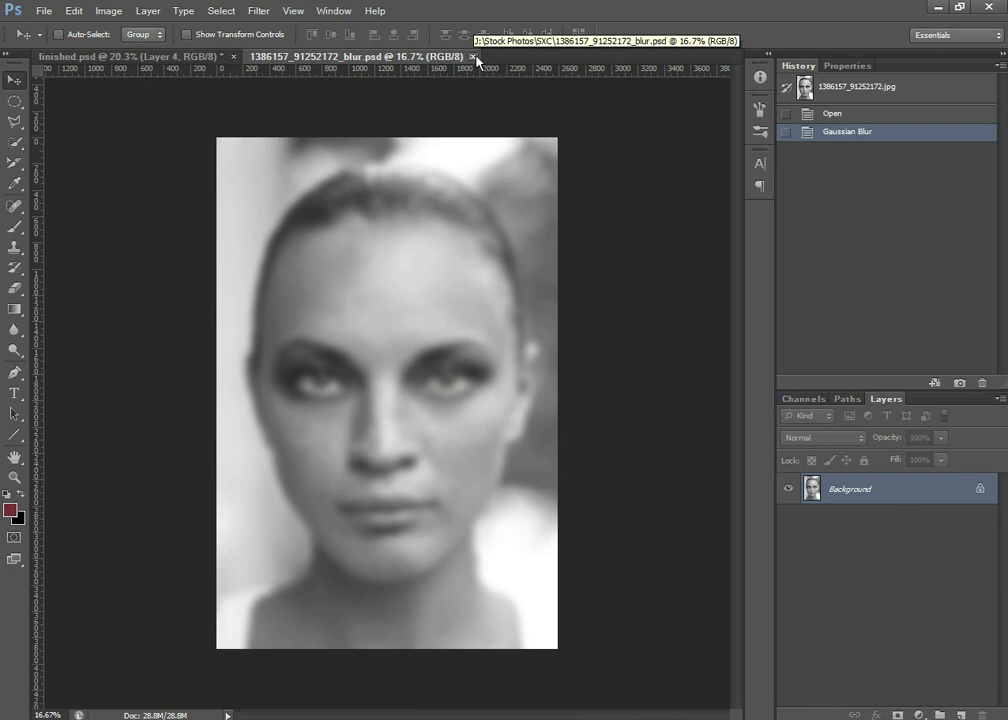
pyautogui.click(833, 114)
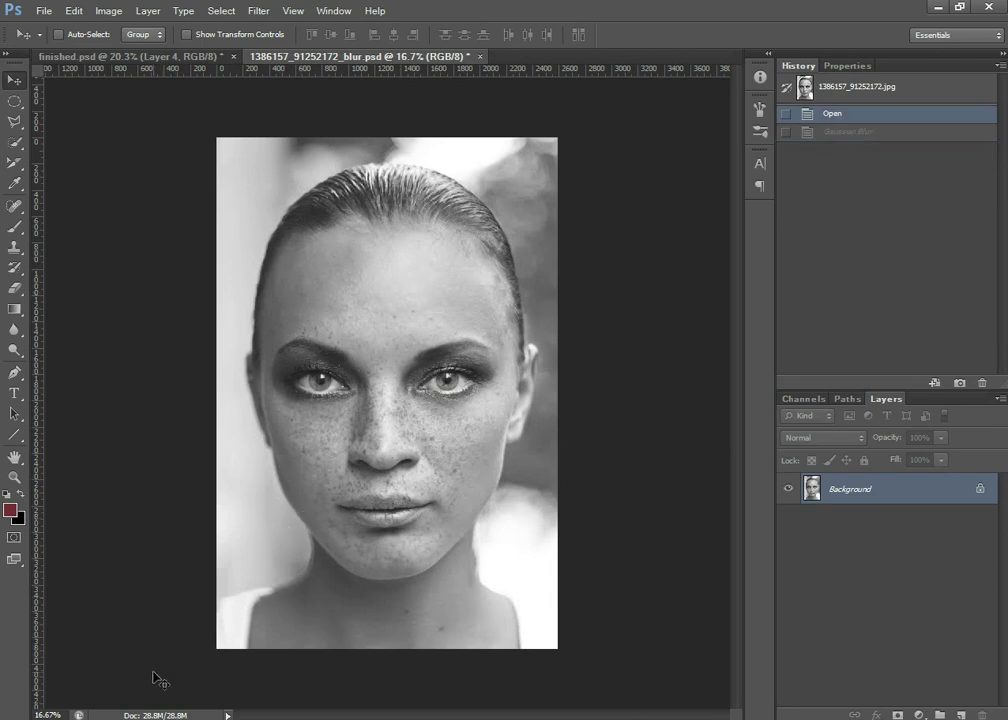
# Open the lace image 861890_75835058.jpg, copy it into the portrait document as a new layer, and close the lace file.
pyautogui.hotkey('alt', 'Tab')
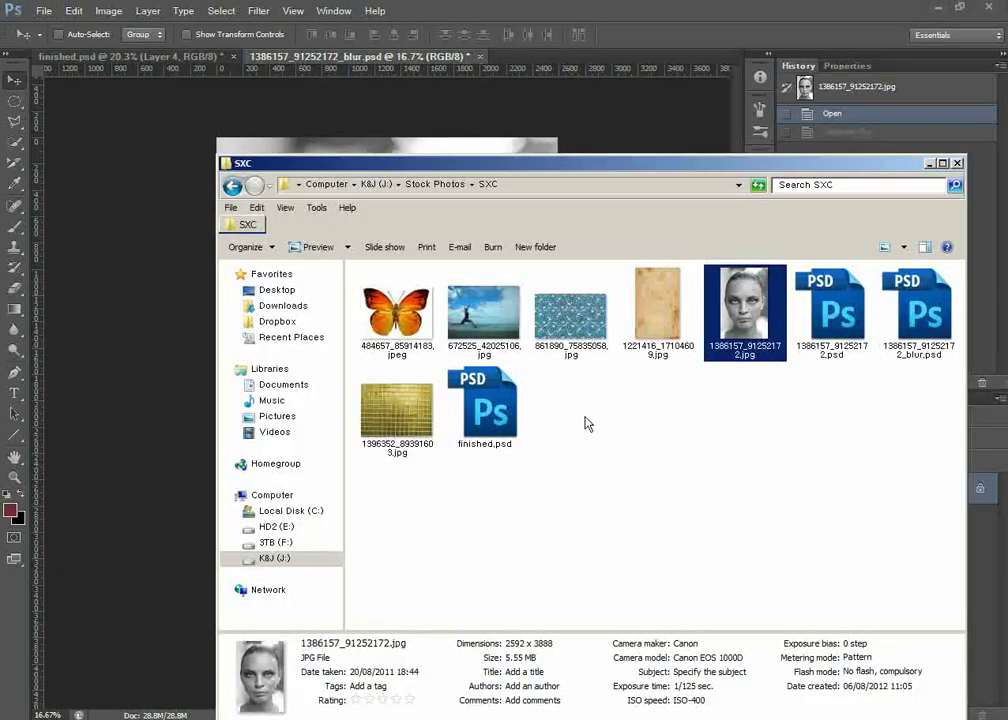
pyautogui.moveTo(572, 330); pyautogui.dragTo(480, 304)
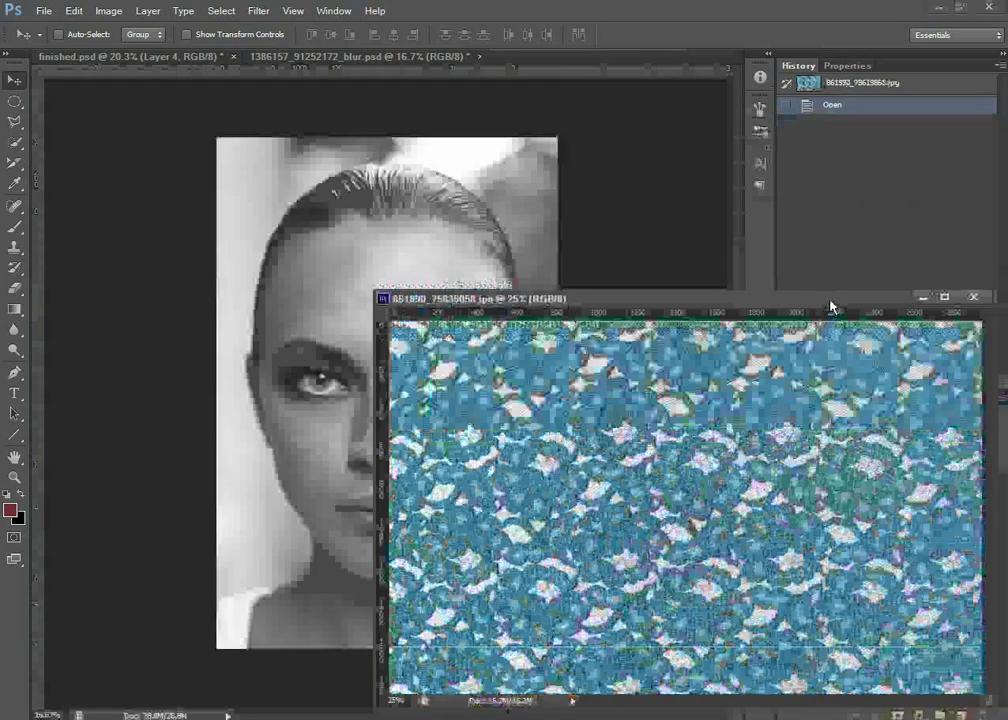
pyautogui.moveTo(830, 302); pyautogui.dragTo(617, 394)
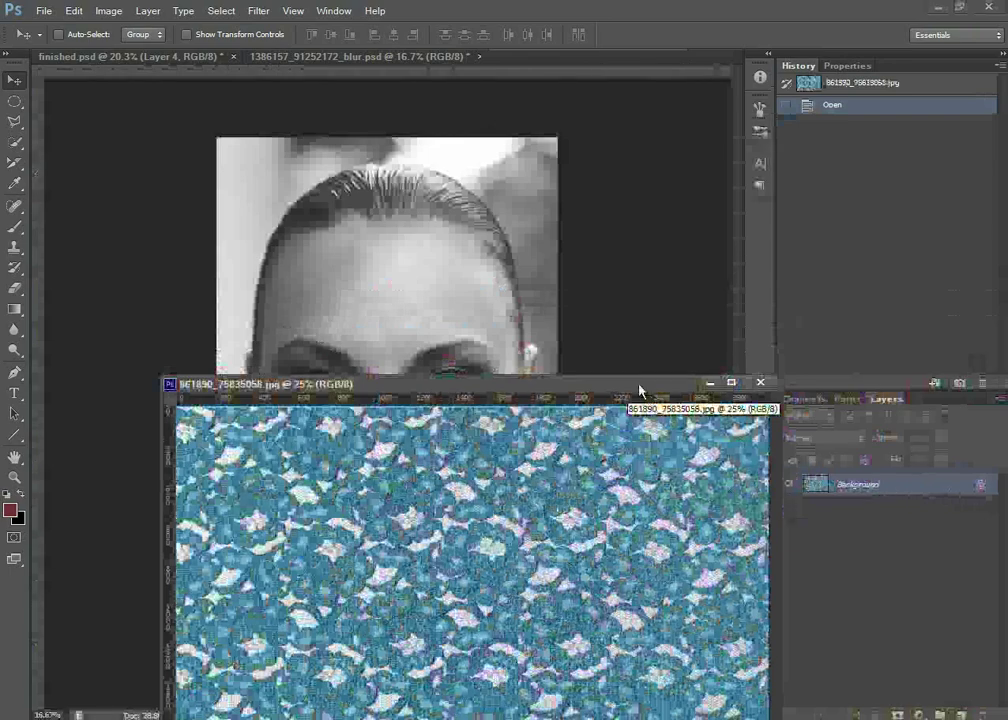
pyautogui.moveTo(639, 386); pyautogui.dragTo(606, 302)
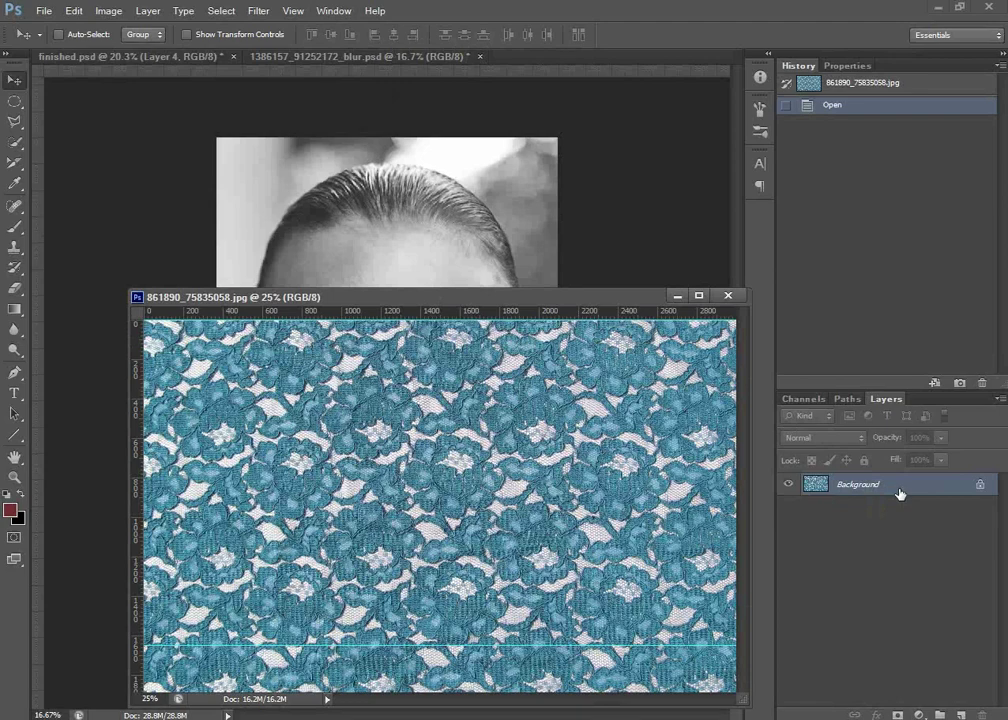
pyautogui.moveTo(900, 492); pyautogui.dragTo(423, 212)
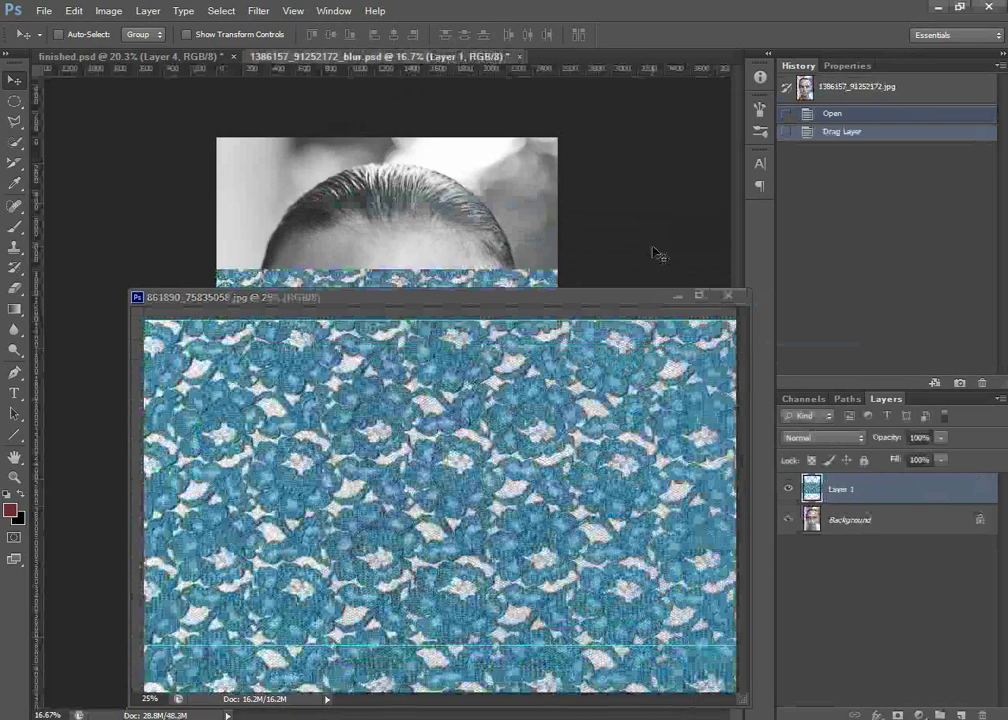
pyautogui.click(729, 298)
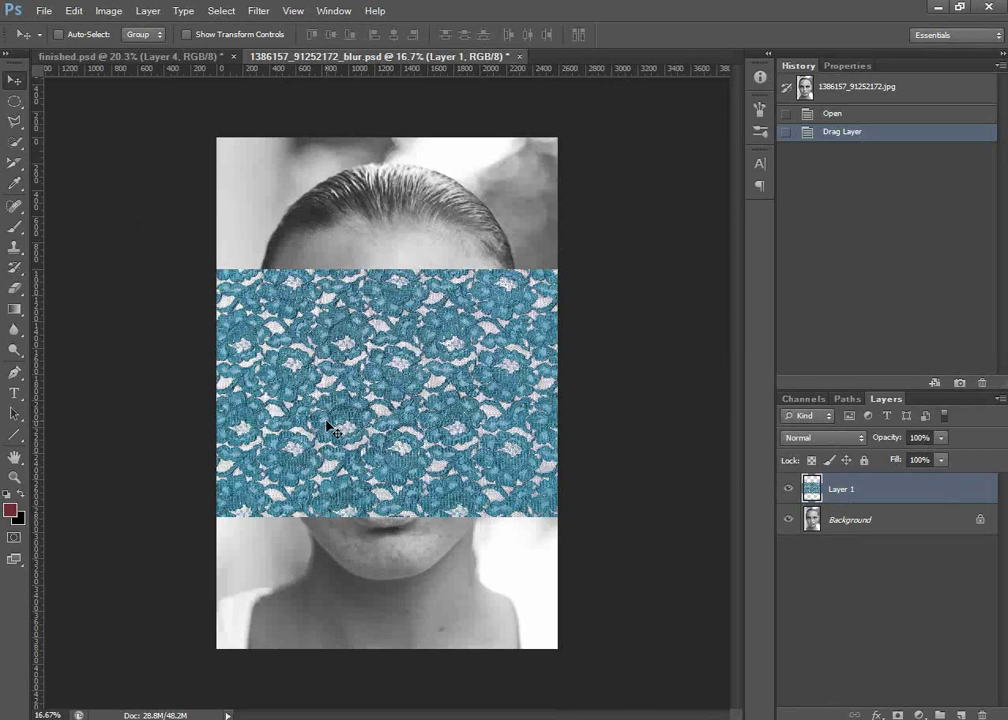
# Rotate the lace layer -90° and scale it to about 137.4% to cover the portrait, and duplicate it with the original hidden.
pyautogui.hotkey('ctrl', 't')
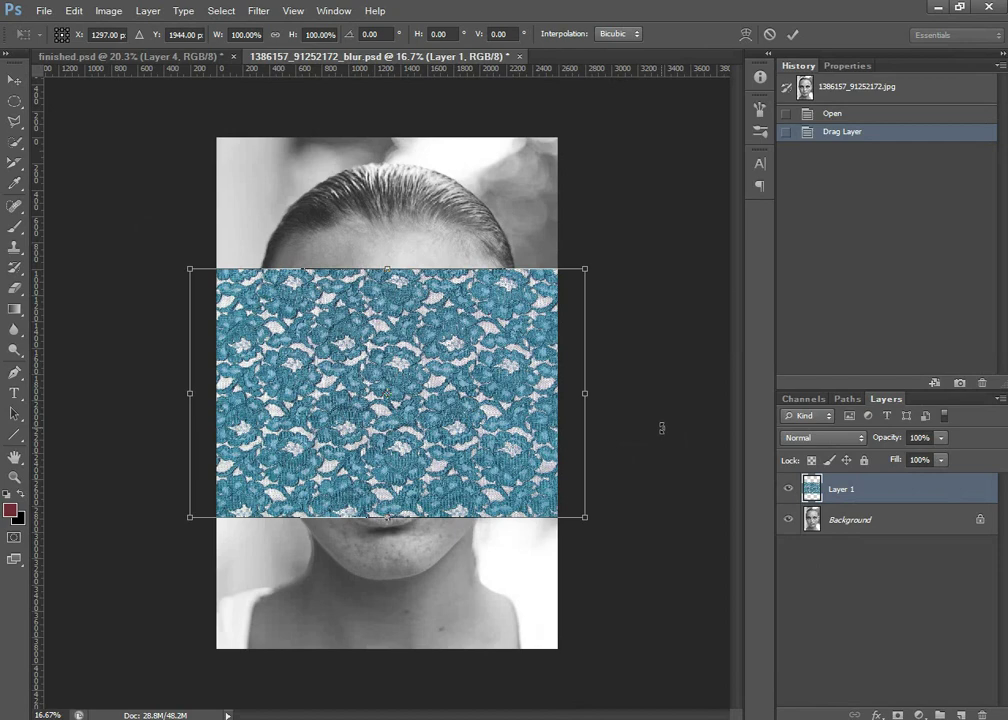
pyautogui.moveTo(661, 428); pyautogui.dragTo(439, 115)
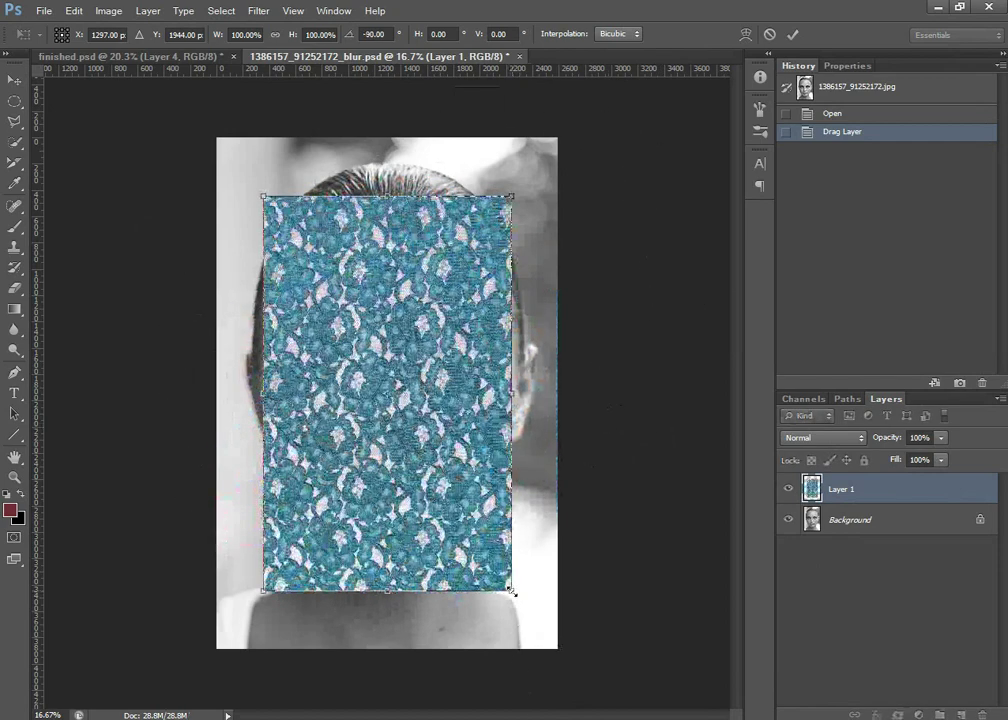
pyautogui.moveTo(511, 591); pyautogui.dragTo(596, 644)
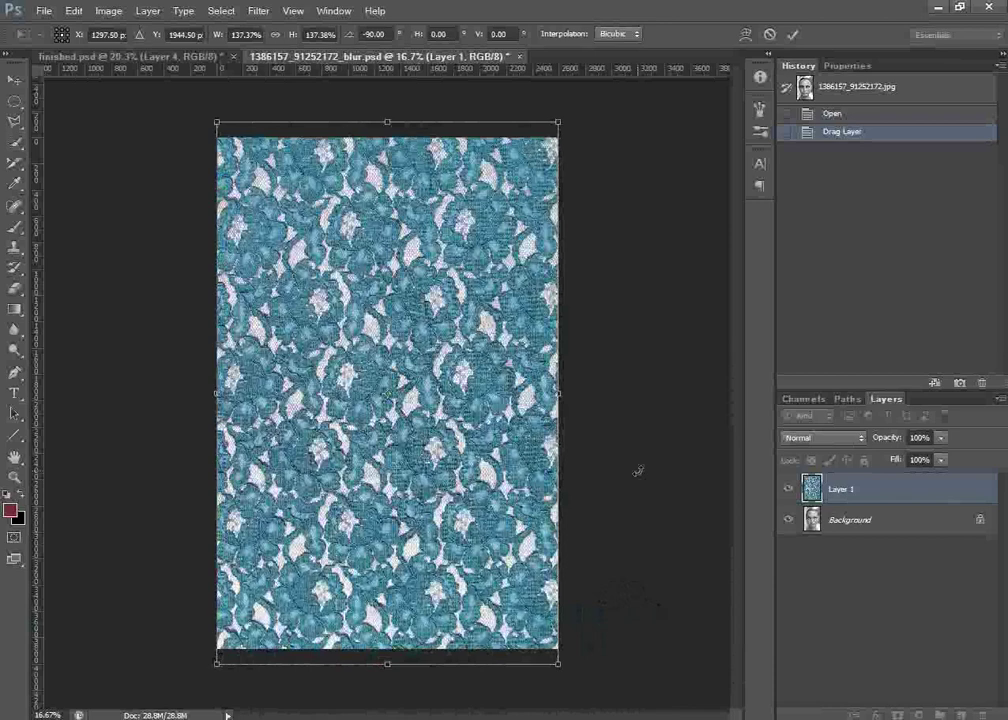
pyautogui.press('Return')
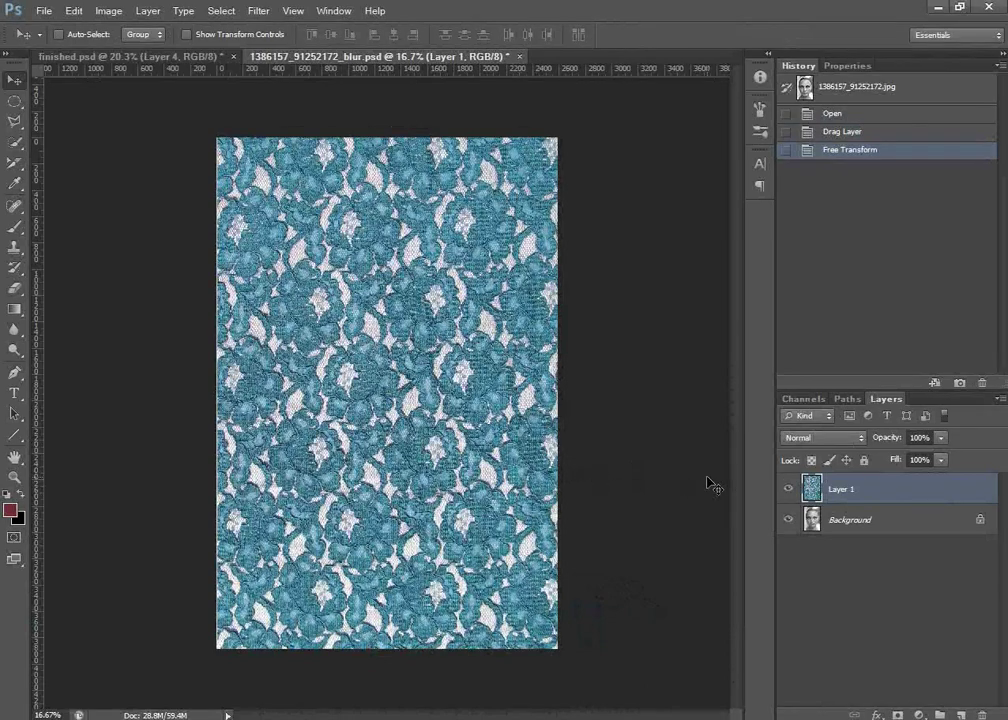
pyautogui.moveTo(948, 490); pyautogui.dragTo(962, 716)
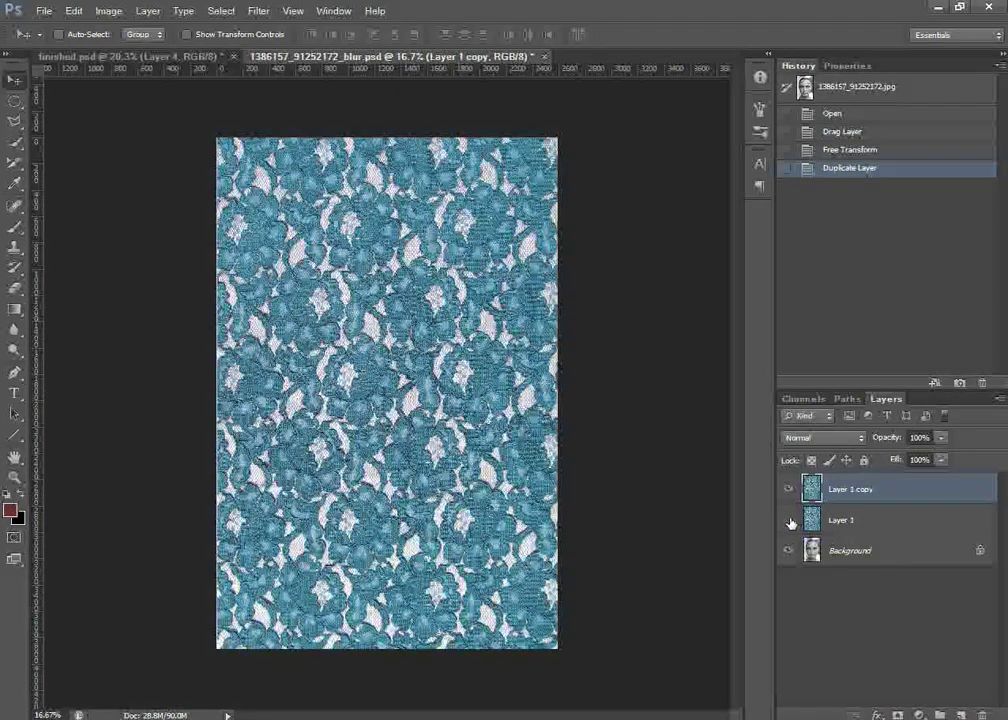
# Try the Overlay blend mode on the duplicated lace layer and return it to Normal.
pyautogui.click(857, 440)
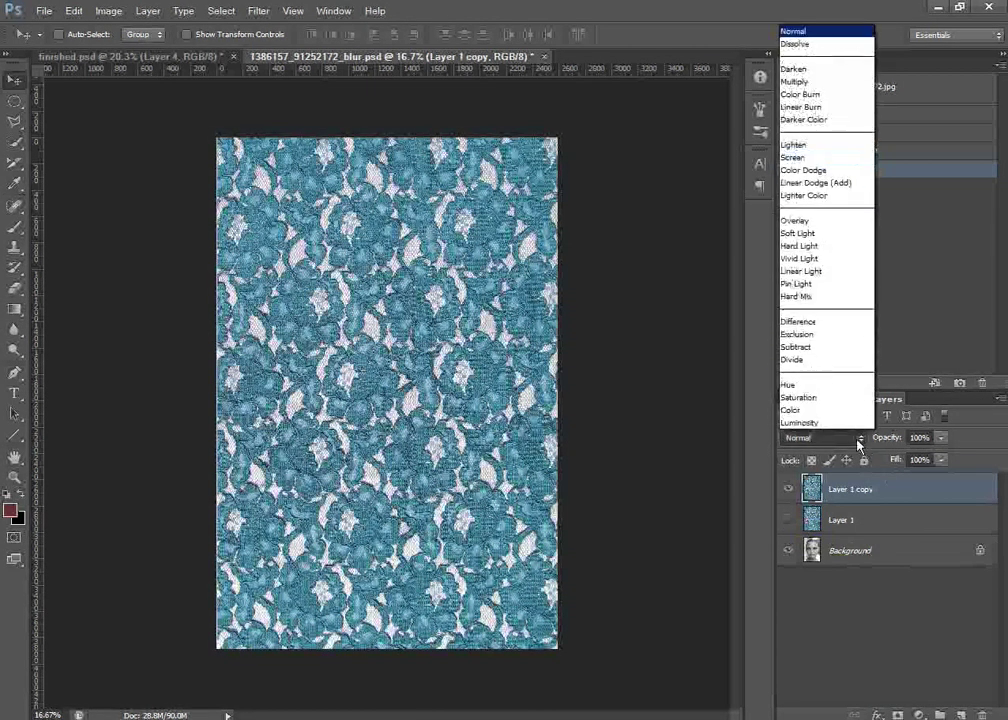
pyautogui.click(798, 221)
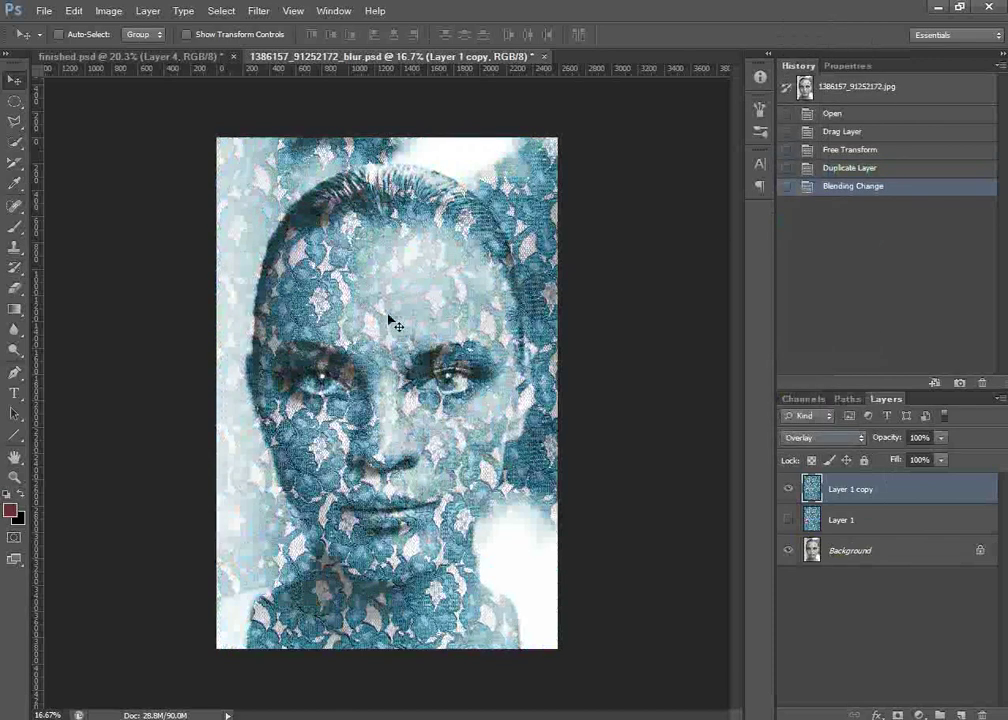
pyautogui.click(831, 441)
pyautogui.click(840, 31)
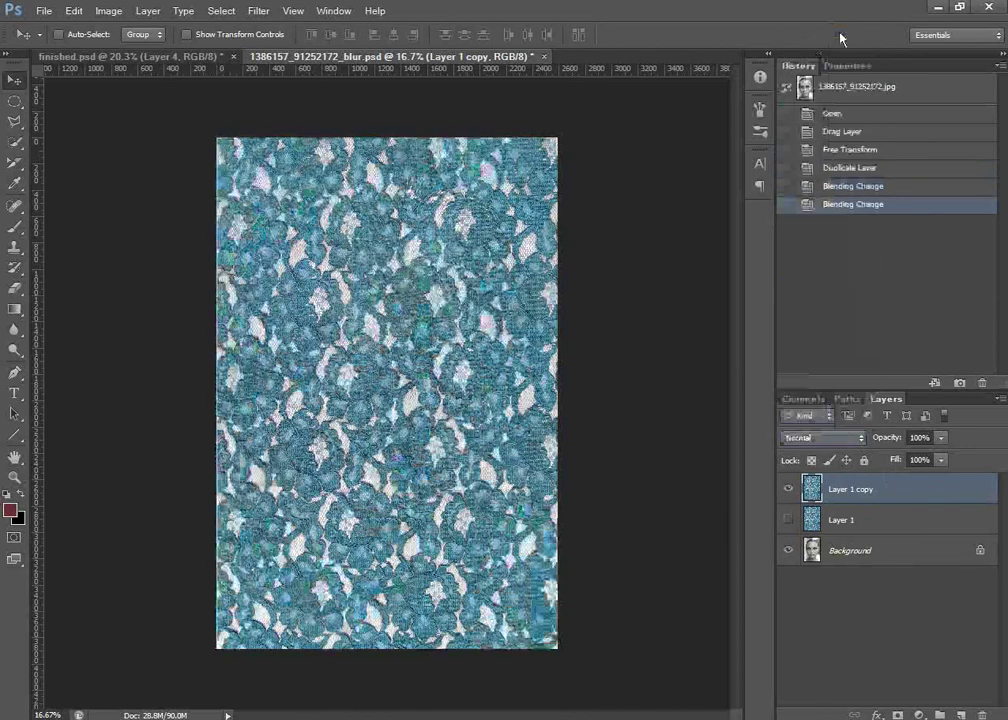
# In finished.psd, show the Background copy and clipped lace layers and turn off the lace's smart filters to examine it without displacement.
pyautogui.click(165, 60)
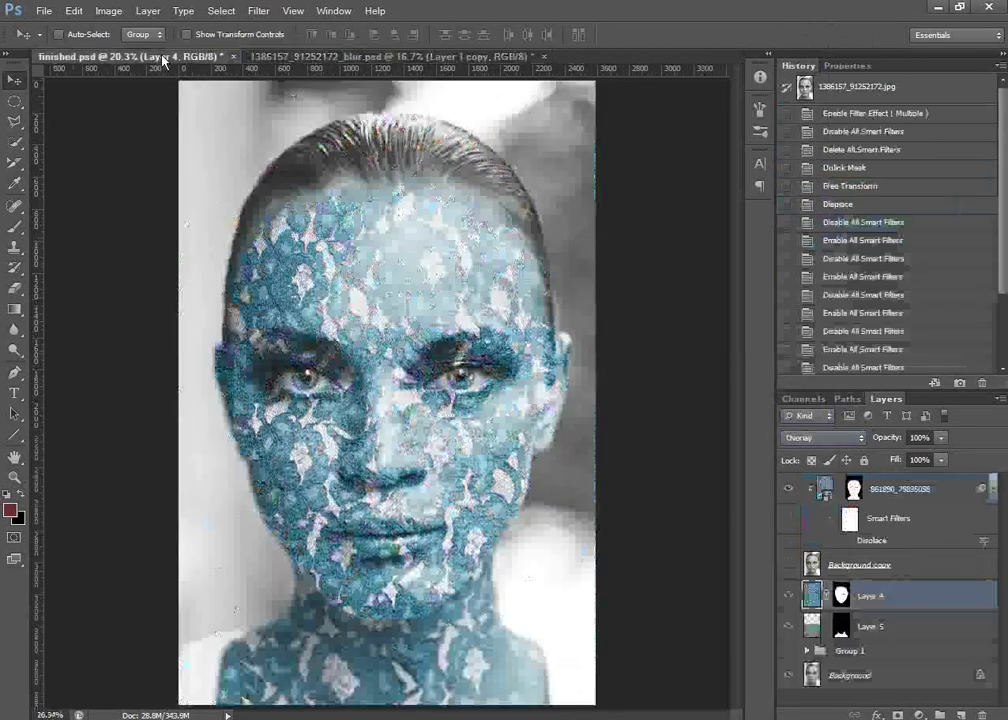
pyautogui.click(789, 566)
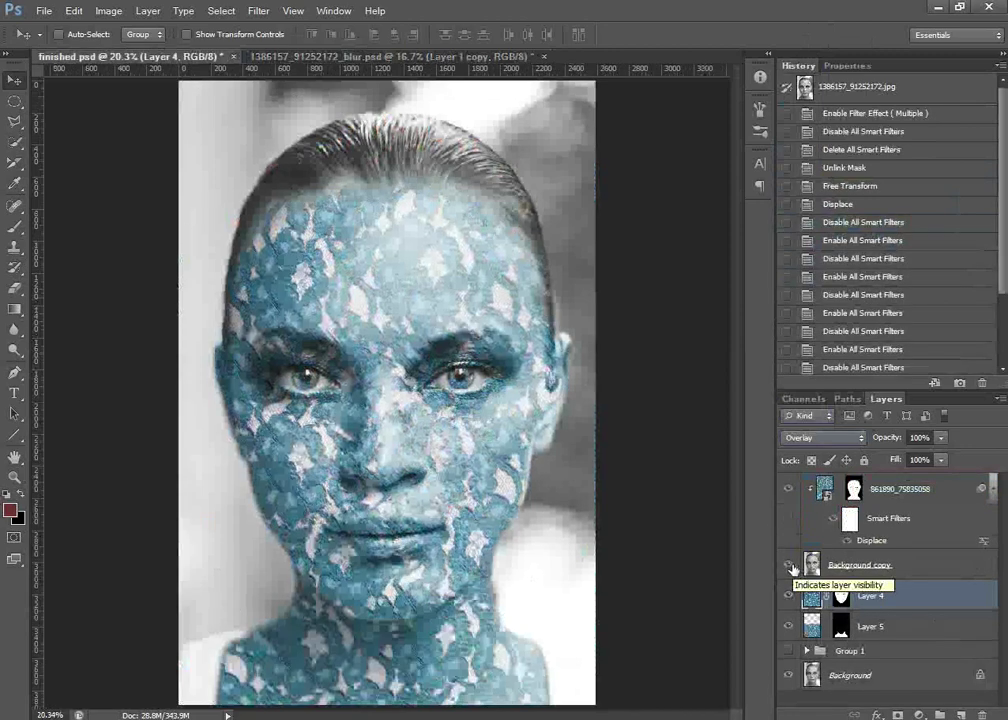
pyautogui.click(833, 522)
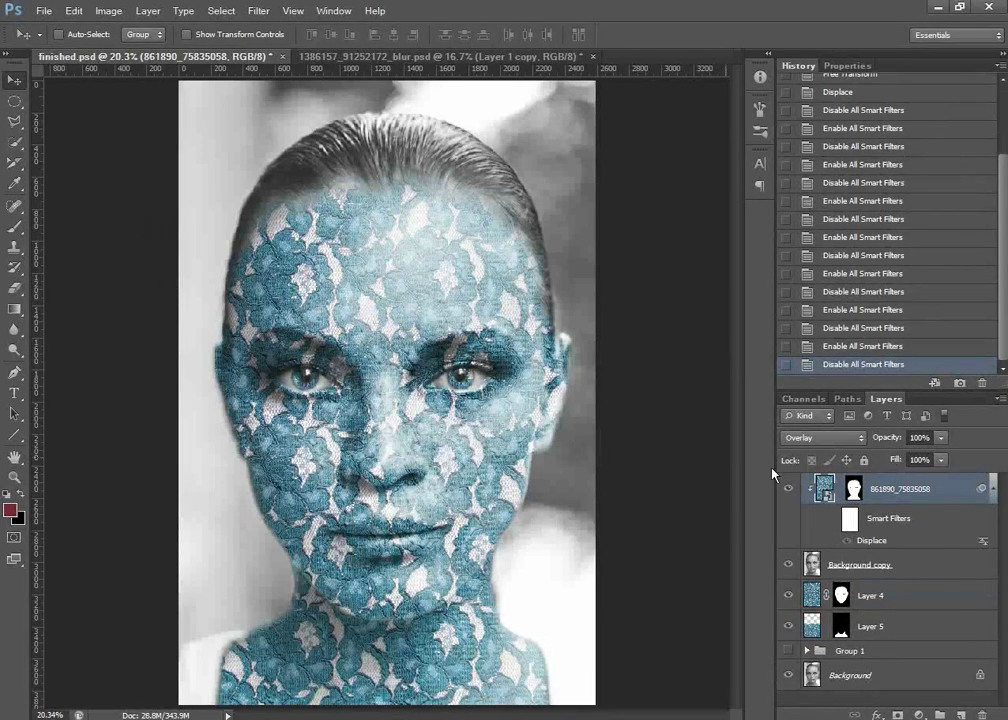
# In finished.psd, turn the lace's smart filters back on to examine the displacement, and hide Background copy with its clipped lace layer.
pyautogui.click(831, 525)
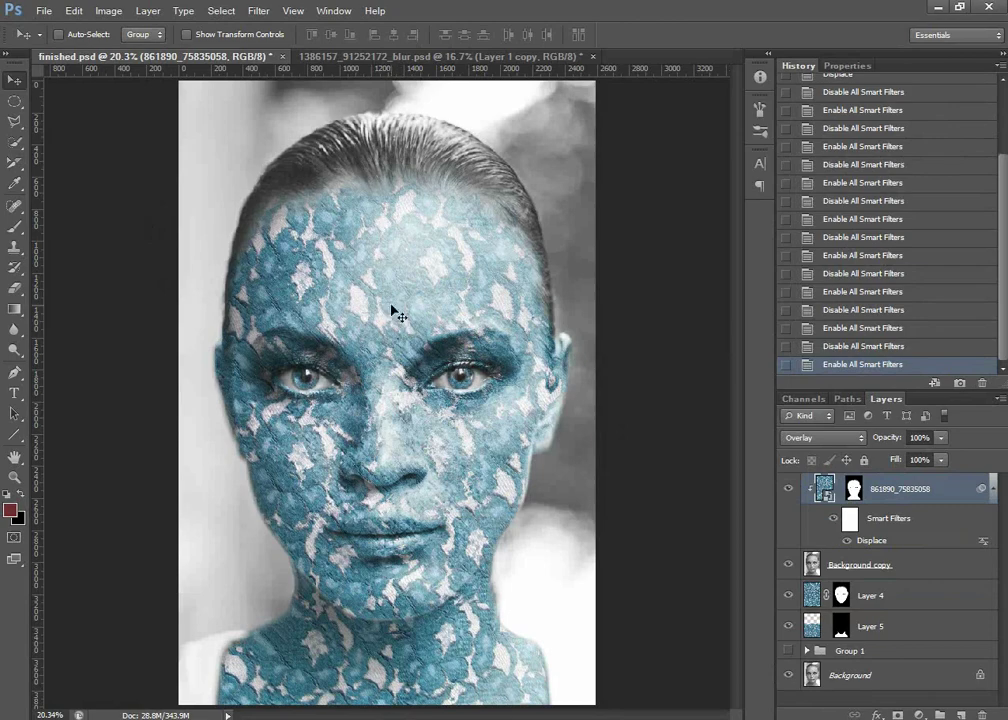
pyautogui.click(789, 565)
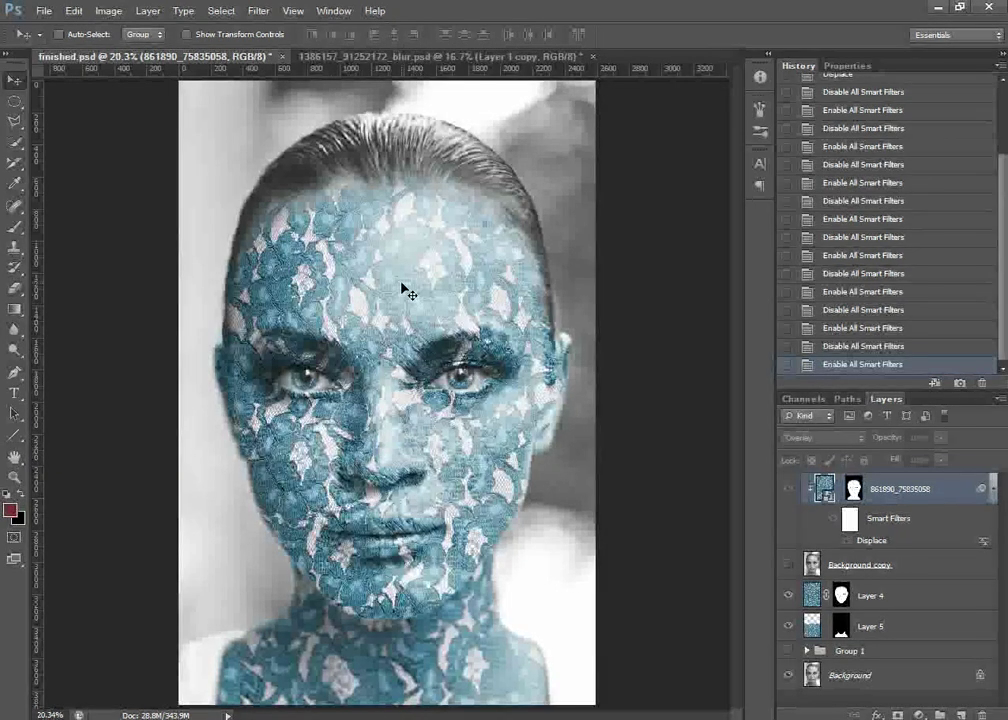
# In 1386157_91252172_blur.psd, displace Layer 1 copy at 95 horizontal and vertical scale, Stretch To Fit, Wrap Around, using 1386157_91252172_blur.psd as the map.
pyautogui.click(453, 58)
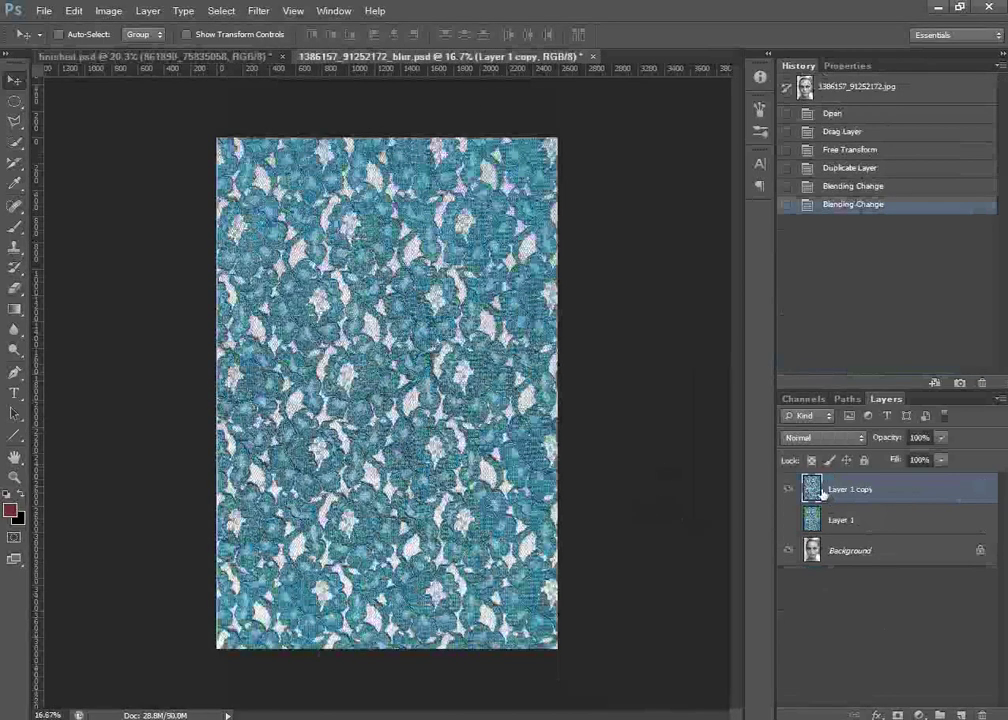
pyautogui.click(789, 489)
pyautogui.click(789, 489)
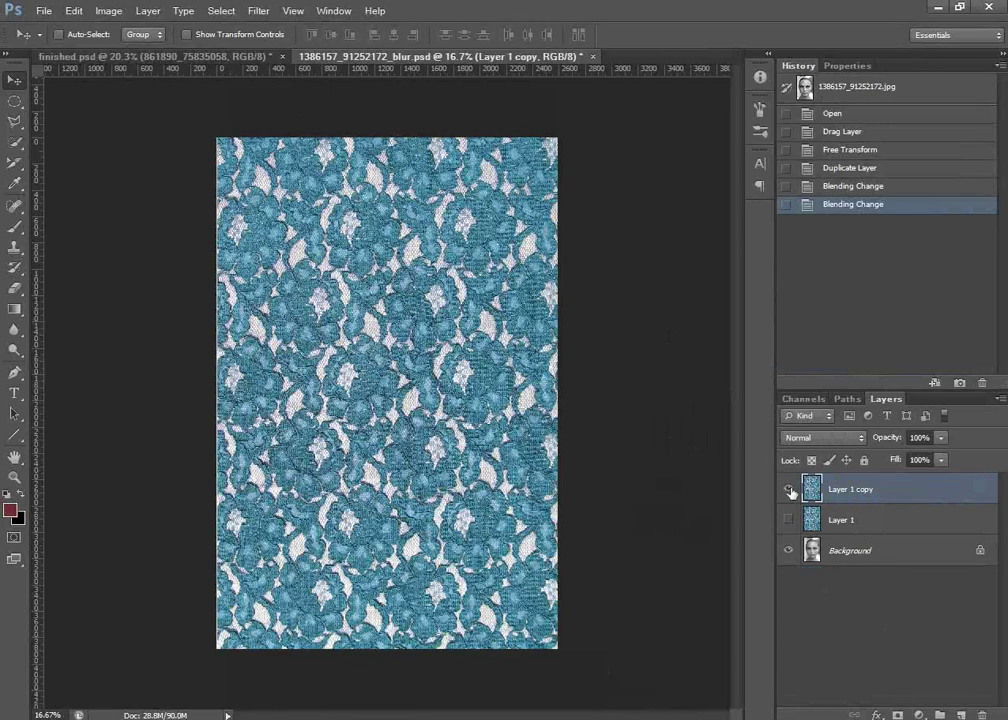
pyautogui.click(257, 11)
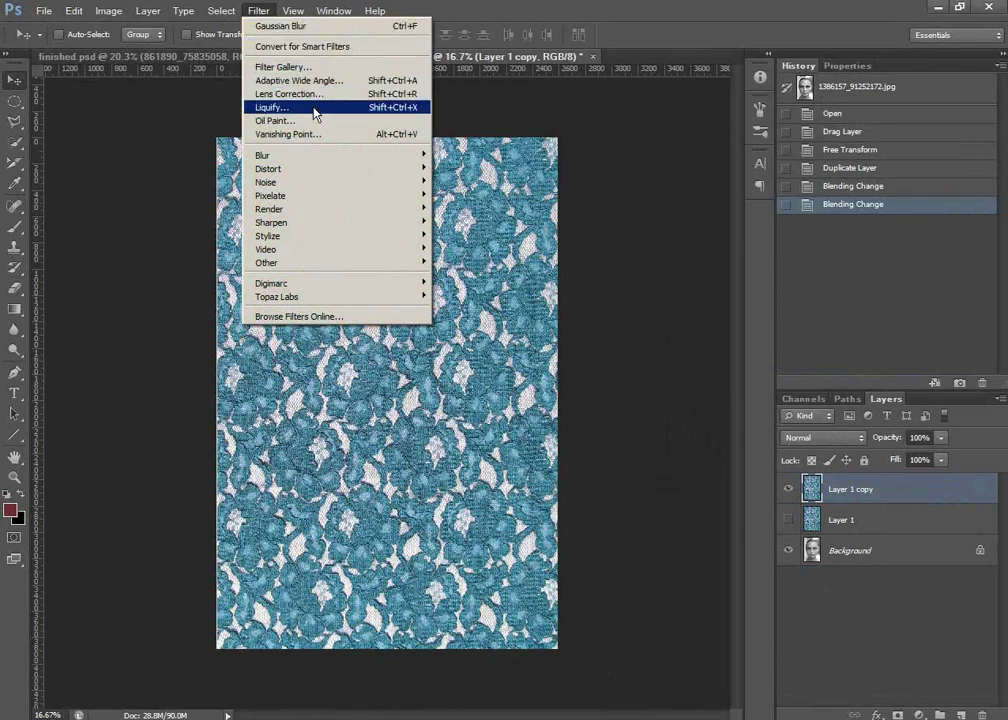
pyautogui.moveTo(337, 170)
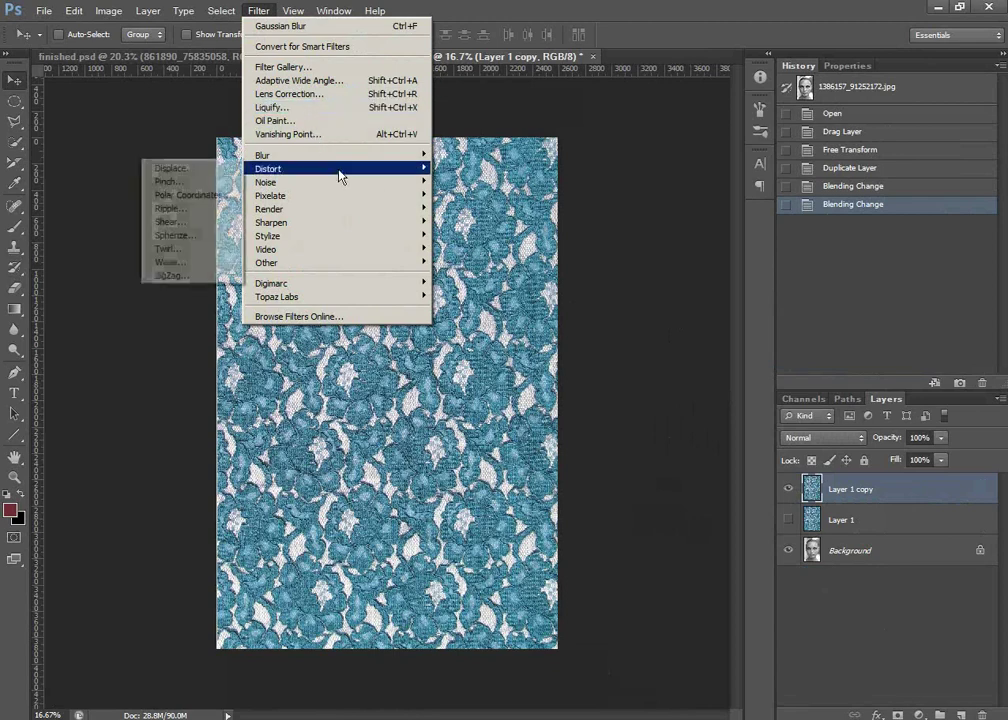
pyautogui.click(222, 168)
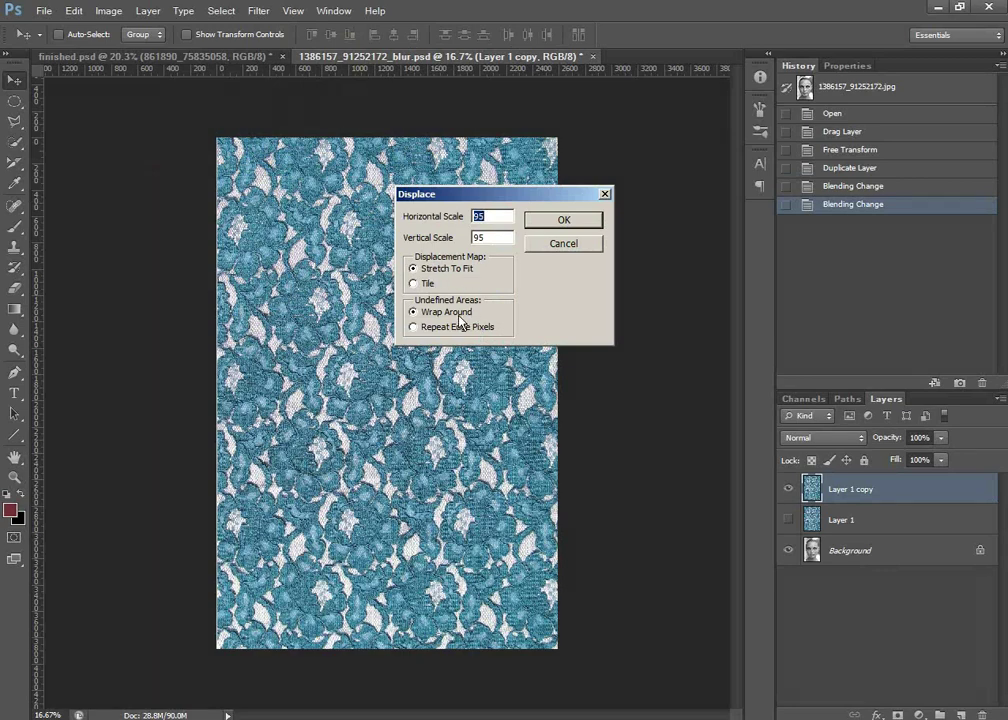
pyautogui.click(545, 220)
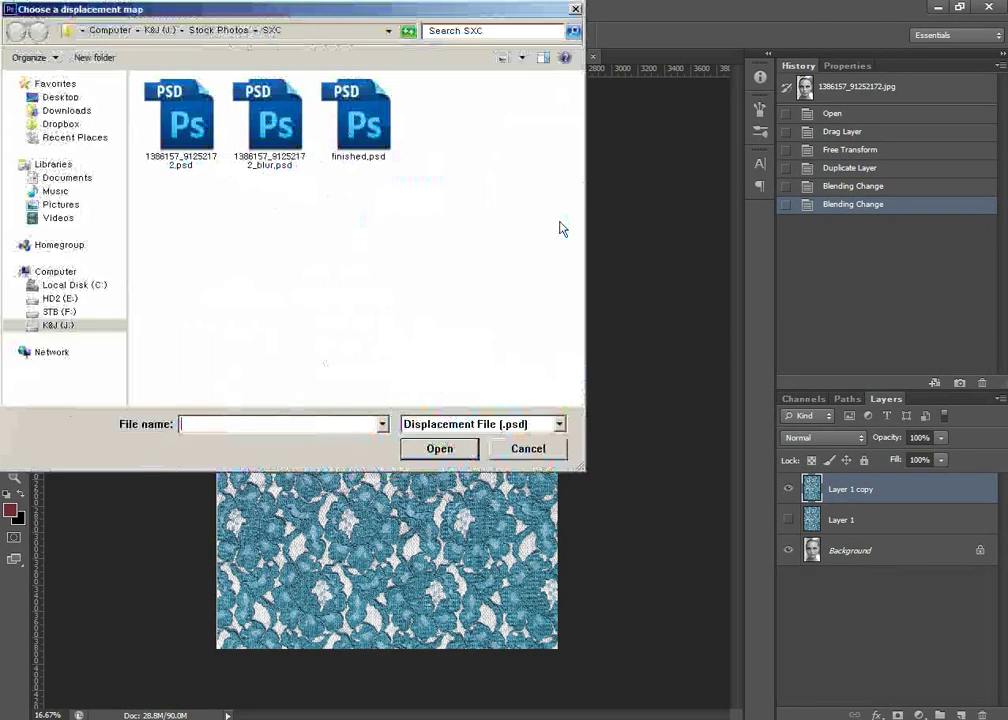
pyautogui.click(279, 127)
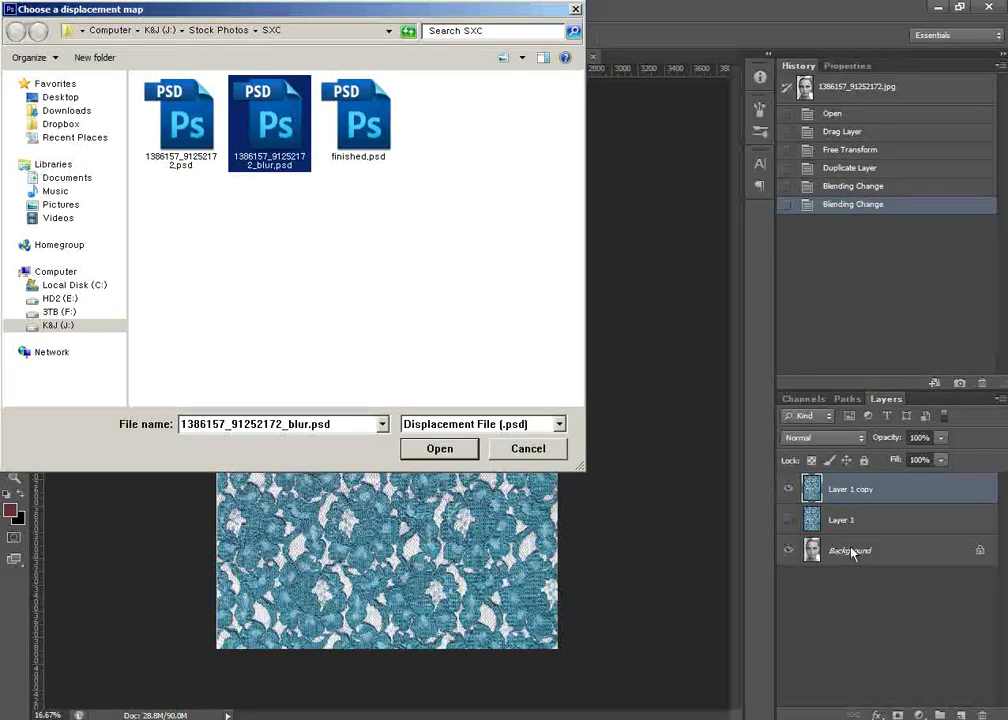
pyautogui.click(440, 453)
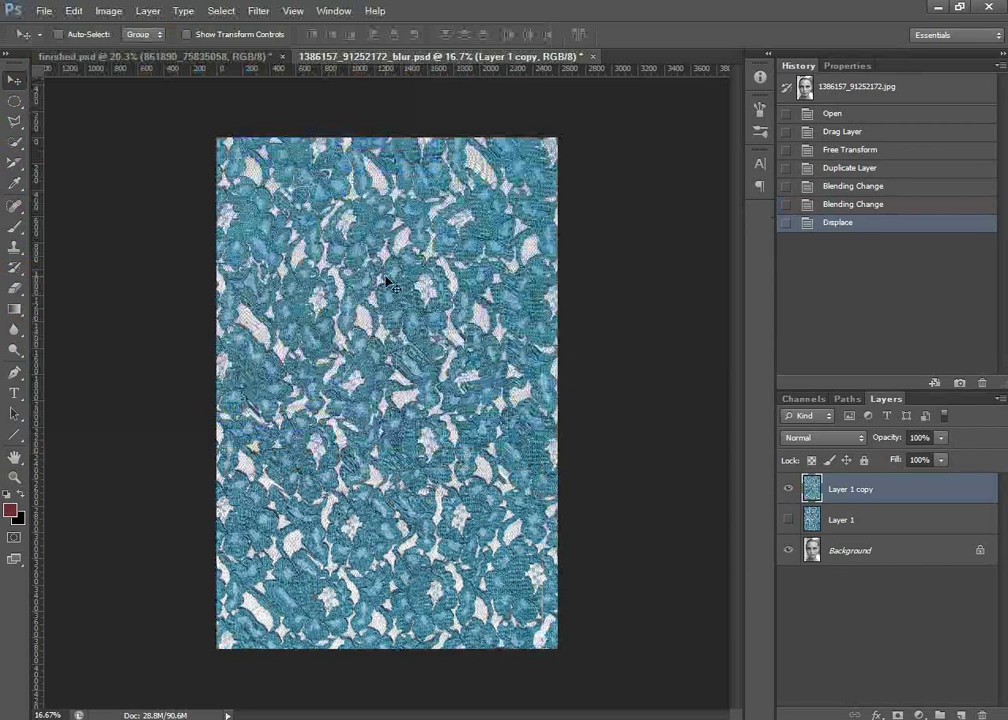
# Set the displaced lace layer's blend mode to Overlay, comparing it with Soft Light and Multiply.
pyautogui.click(845, 438)
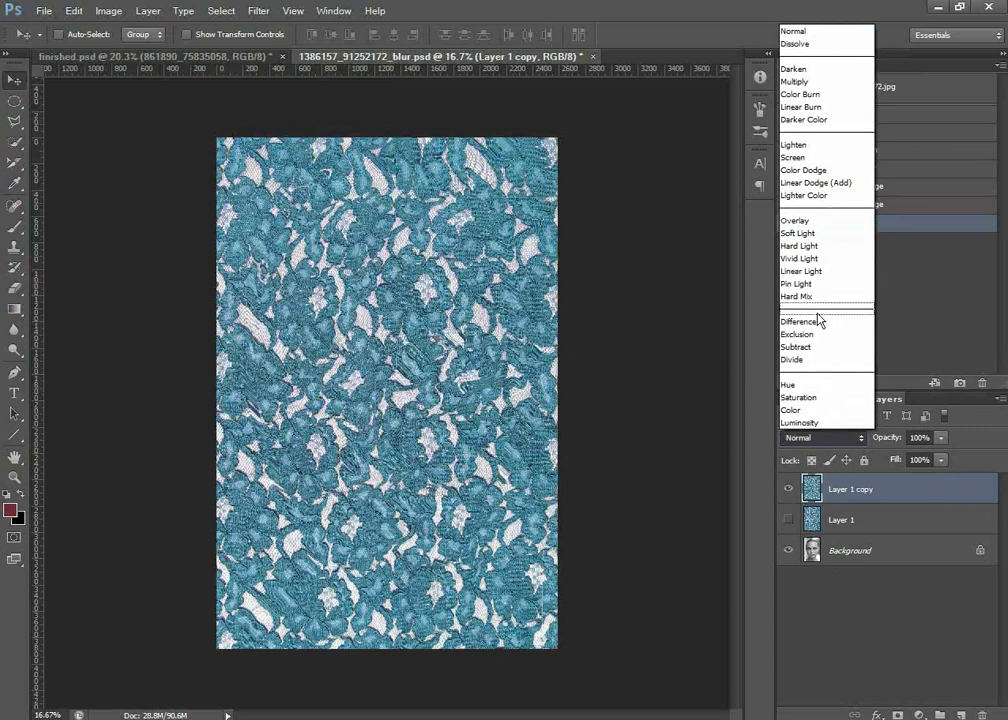
pyautogui.click(800, 220)
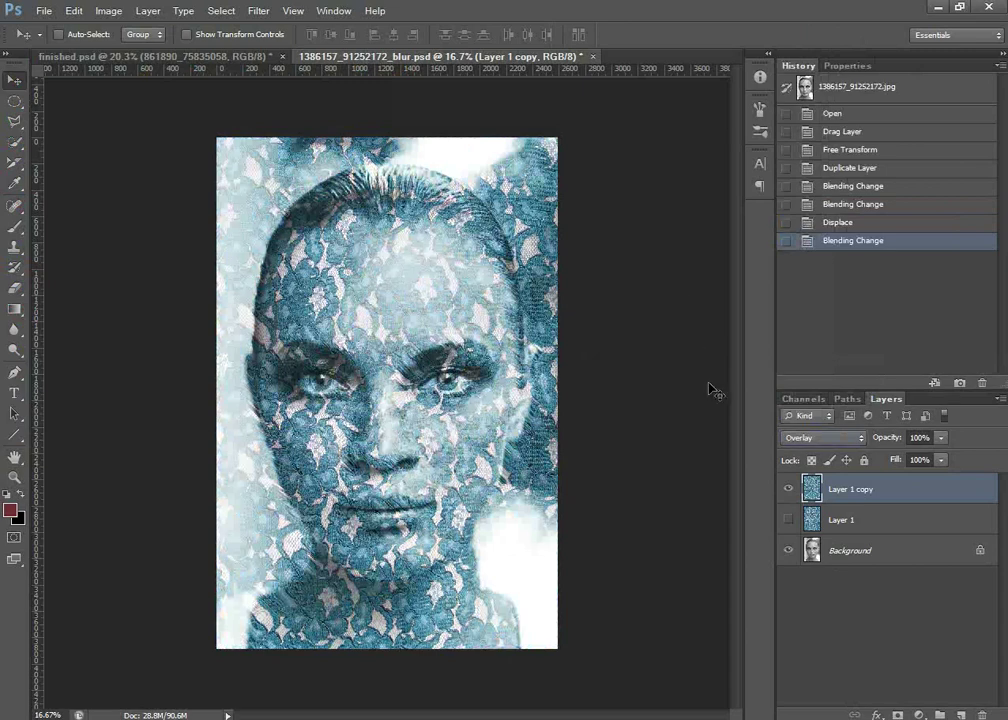
pyautogui.click(834, 439)
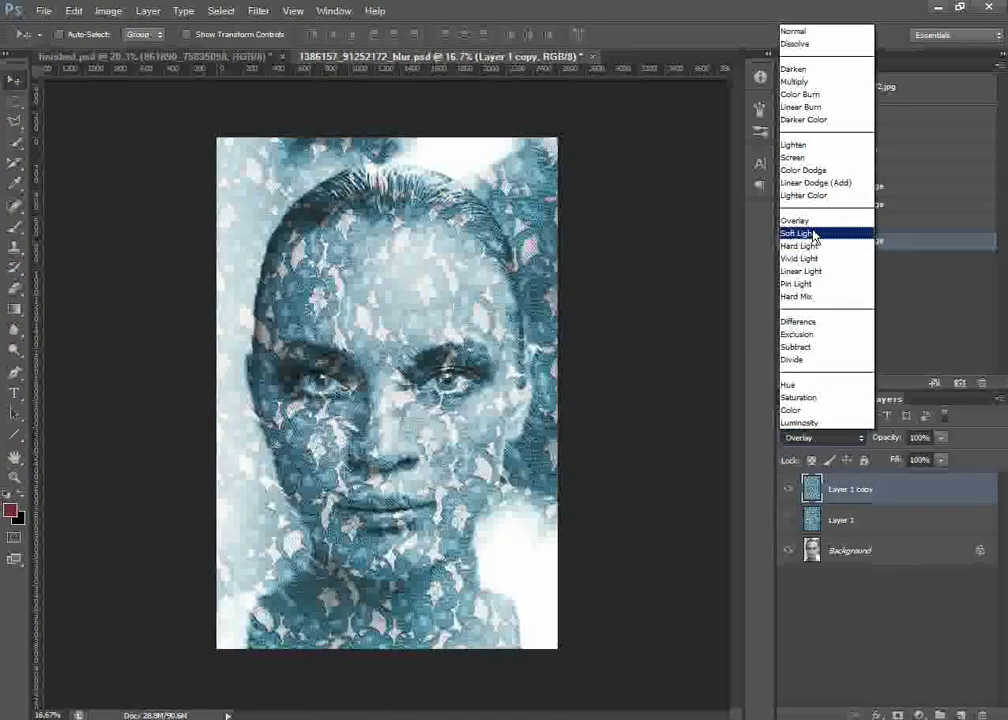
pyautogui.click(815, 234)
pyautogui.click(845, 445)
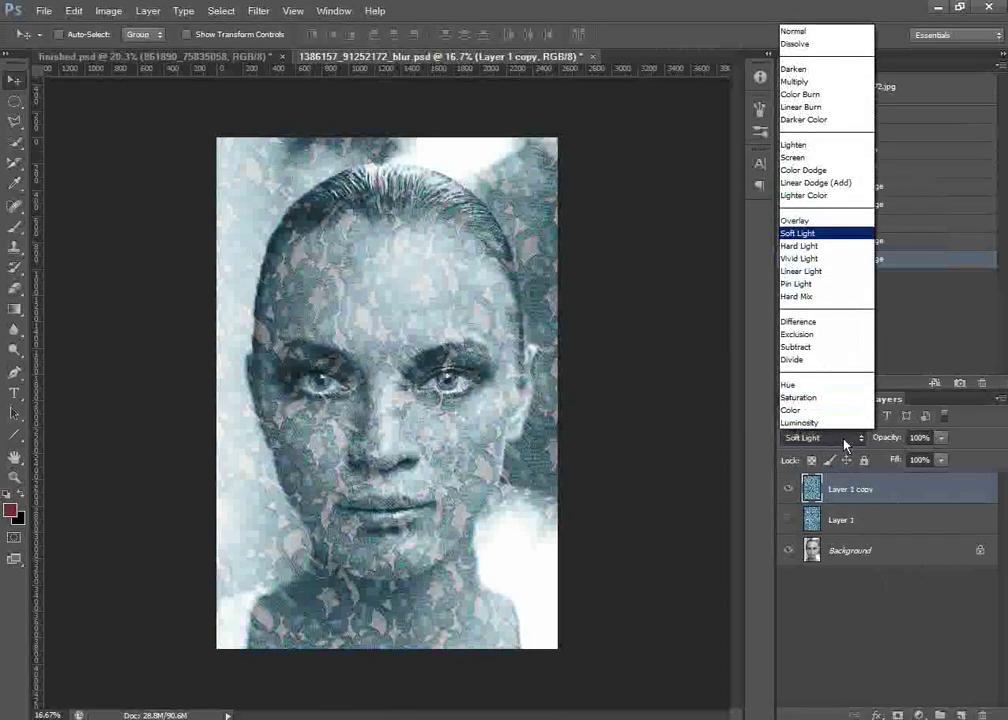
pyautogui.click(830, 82)
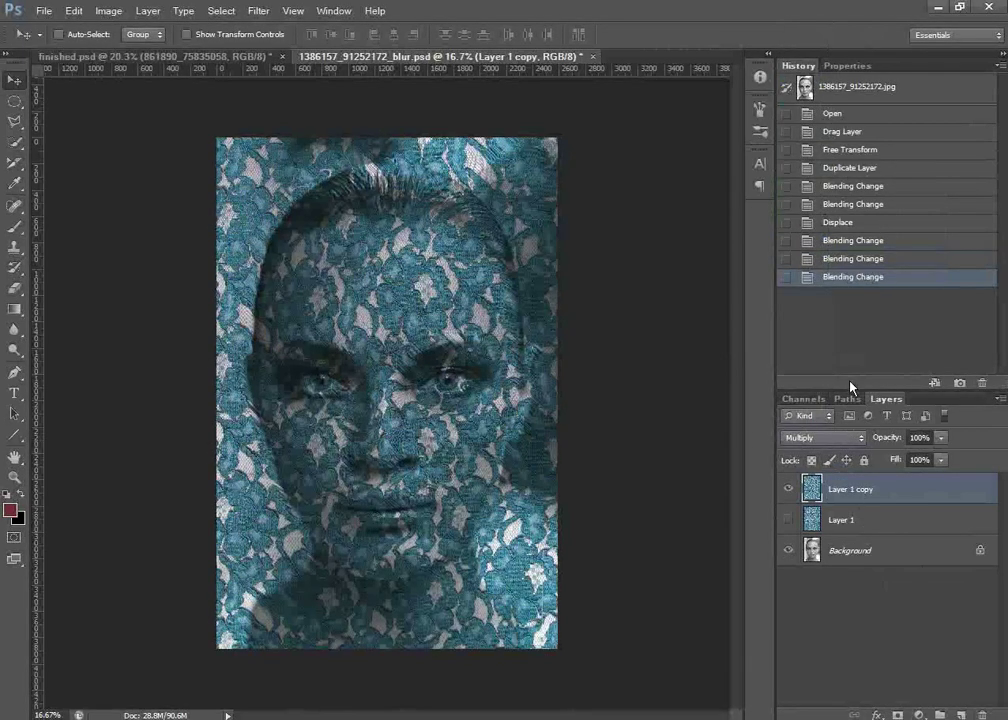
pyautogui.click(833, 446)
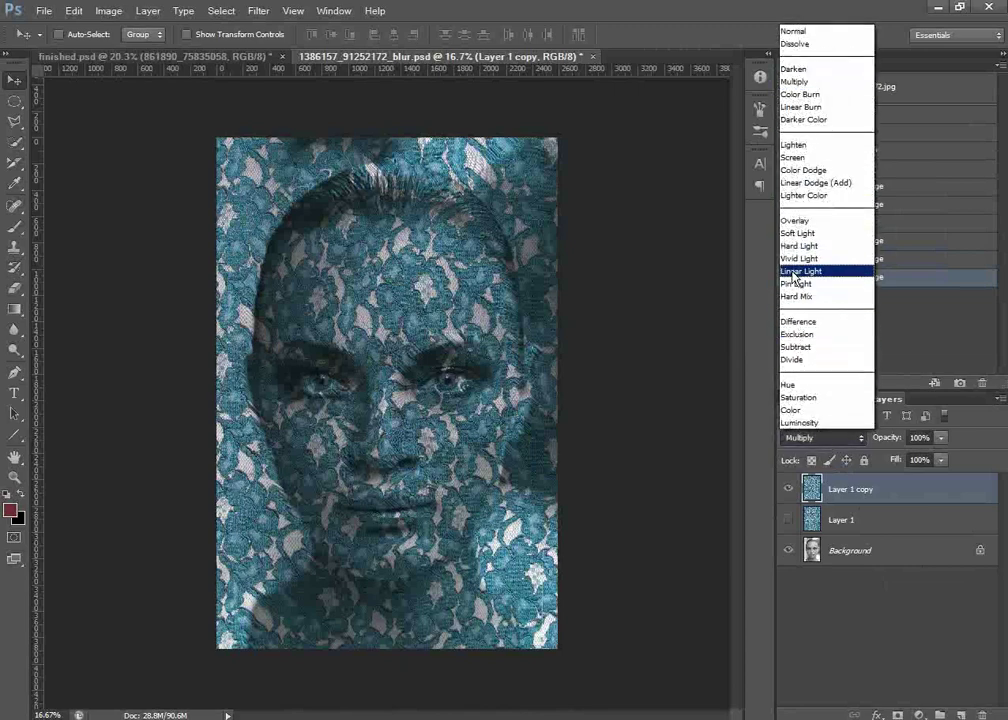
pyautogui.click(803, 221)
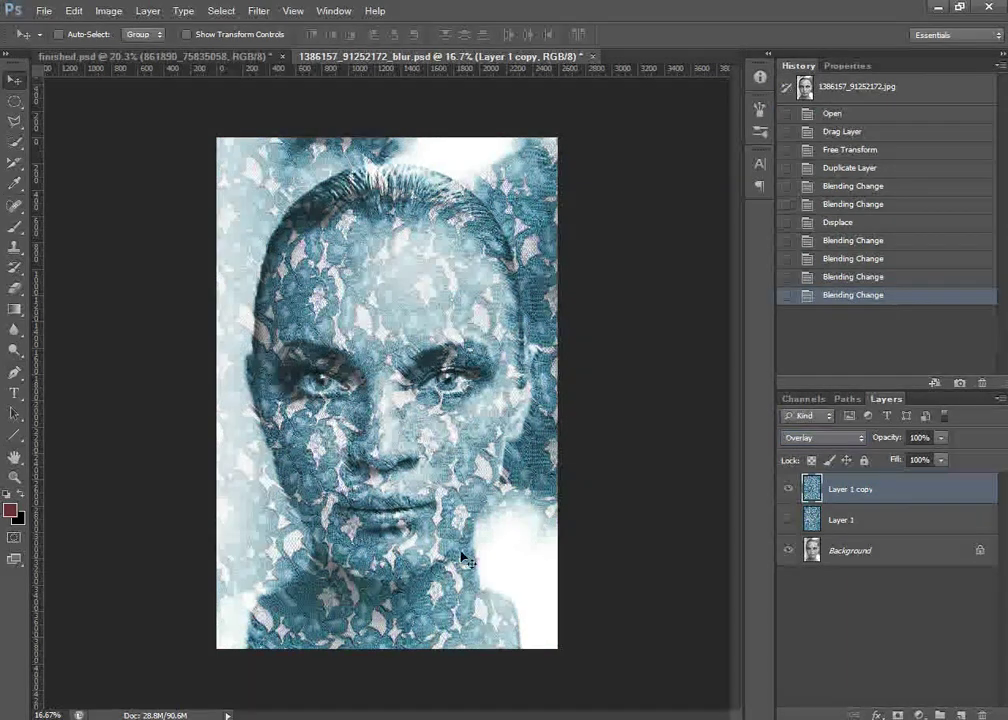
# Add a black mask to the displaced lace layer and paint it white over the face with a 400 px brush.
pyautogui.keyDown('alt'); pyautogui.click(898, 714); pyautogui.keyUp('alt')
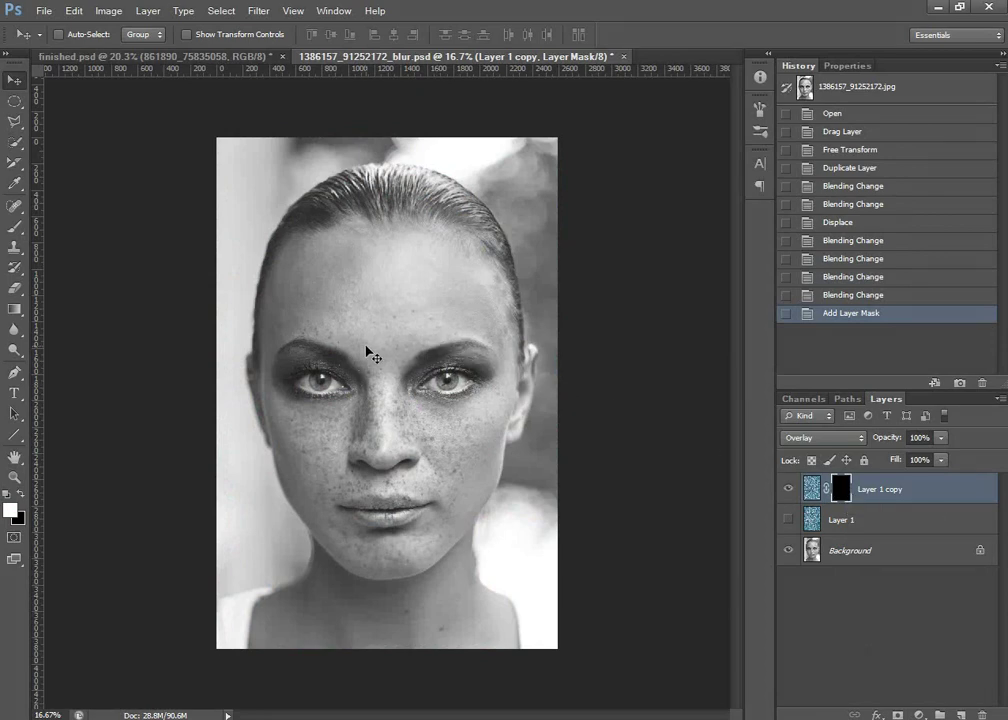
pyautogui.press('b')
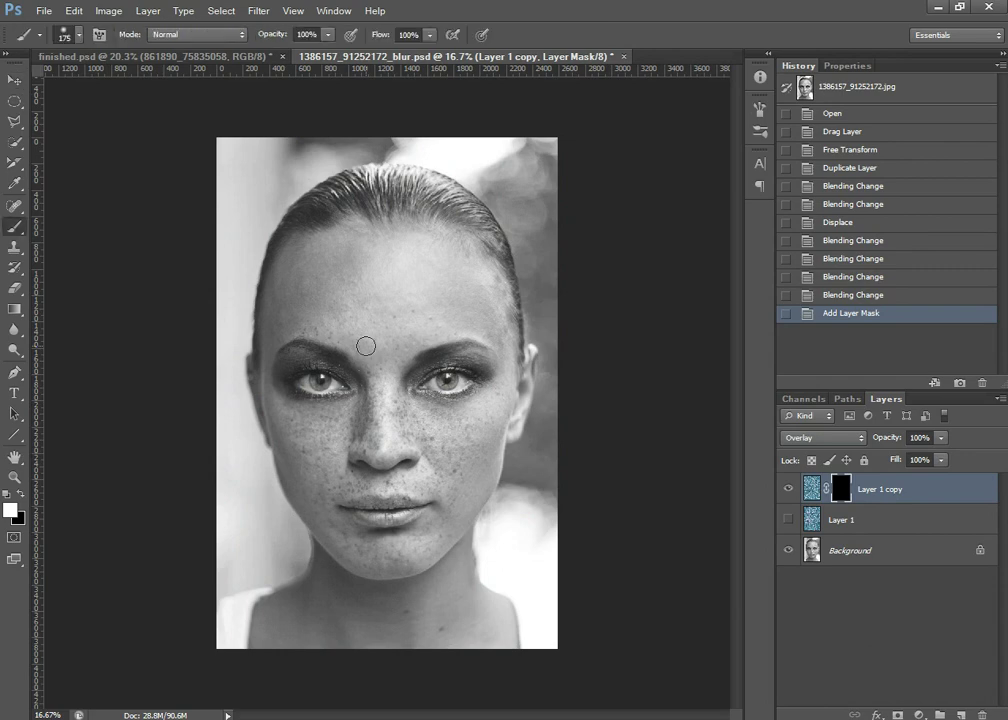
pyautogui.press(']')
pyautogui.press(']')
pyautogui.press(']')
pyautogui.press(']')
pyautogui.press(']')
pyautogui.press('[')
pyautogui.moveTo(422, 293)
pyautogui.mouseDown()
pyautogui.moveTo(406, 339)
pyautogui.moveTo(417, 323)
pyautogui.moveTo(426, 348)
pyautogui.moveTo(376, 345)
pyautogui.moveTo(376, 332)
pyautogui.moveTo(350, 322)
pyautogui.moveTo(353, 295)
pyautogui.moveTo(364, 292)
pyautogui.moveTo(354, 315)
pyautogui.moveTo(390, 355)
pyautogui.moveTo(379, 514)
pyautogui.moveTo(431, 503)
pyautogui.moveTo(480, 440)
pyautogui.mouseUp()
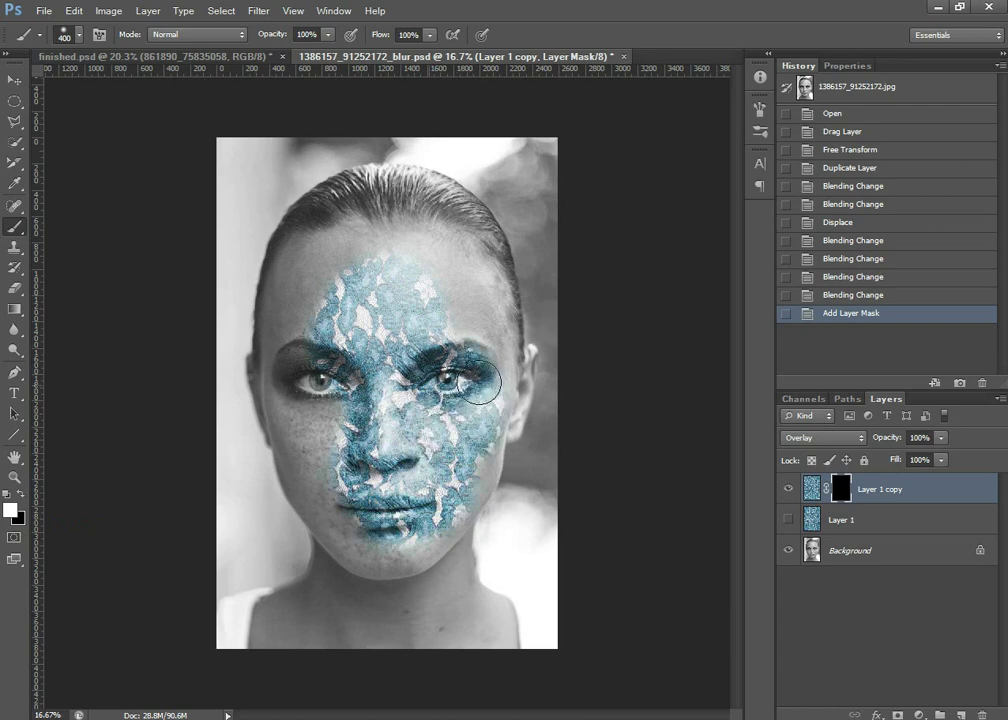
pyautogui.moveTo(480, 385)
pyautogui.mouseDown()
pyautogui.moveTo(480, 298)
pyautogui.moveTo(443, 265)
pyautogui.moveTo(385, 272)
pyautogui.moveTo(345, 263)
pyautogui.moveTo(298, 286)
pyautogui.moveTo(308, 435)
pyautogui.moveTo(320, 469)
pyautogui.moveTo(344, 476)
pyautogui.moveTo(342, 501)
pyautogui.moveTo(379, 544)
pyautogui.moveTo(410, 531)
pyautogui.moveTo(437, 476)
pyautogui.moveTo(464, 456)
pyautogui.mouseUp()
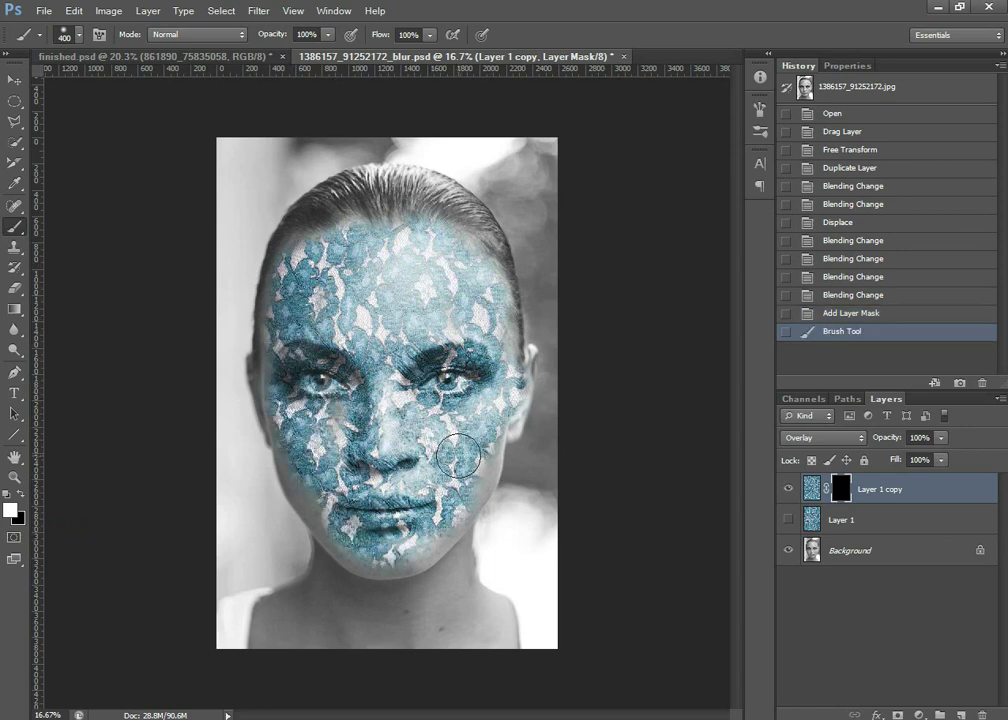
# Paint the lace mask white along the temple edge on the image's left side, reducing the brush to 125 px.
pyautogui.hotkey('ctrl', '+')
pyautogui.hotkey('ctrl', '+')
pyautogui.hotkey('ctrl', '+')
pyautogui.hotkey('ctrl', '+')
pyautogui.hotkey('ctrl', '+')
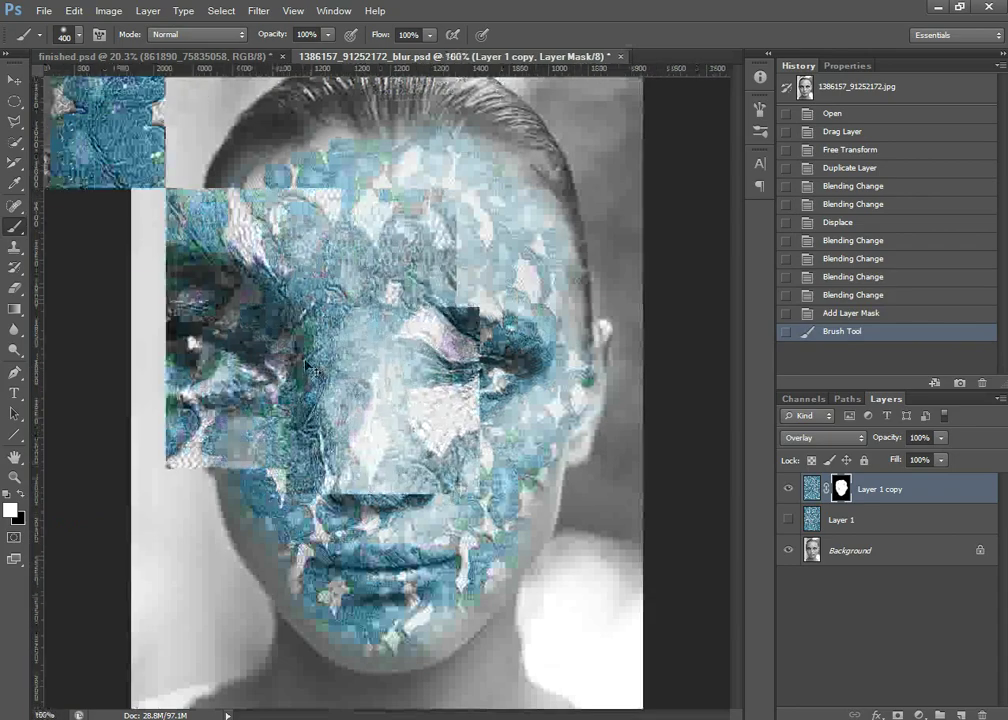
pyautogui.moveTo(232, 288)
pyautogui.mouseDown()
pyautogui.moveTo(375, 345)
pyautogui.moveTo(565, 317)
pyautogui.moveTo(309, 162)
pyautogui.mouseUp()
pyautogui.moveTo(667, 433)
pyautogui.mouseDown()
pyautogui.moveTo(523, 383)
pyautogui.moveTo(354, 278)
pyautogui.mouseUp()
pyautogui.moveTo(354, 278); pyautogui.dragTo(576, 565)
pyautogui.moveTo(409, 381); pyautogui.dragTo(300, 381)
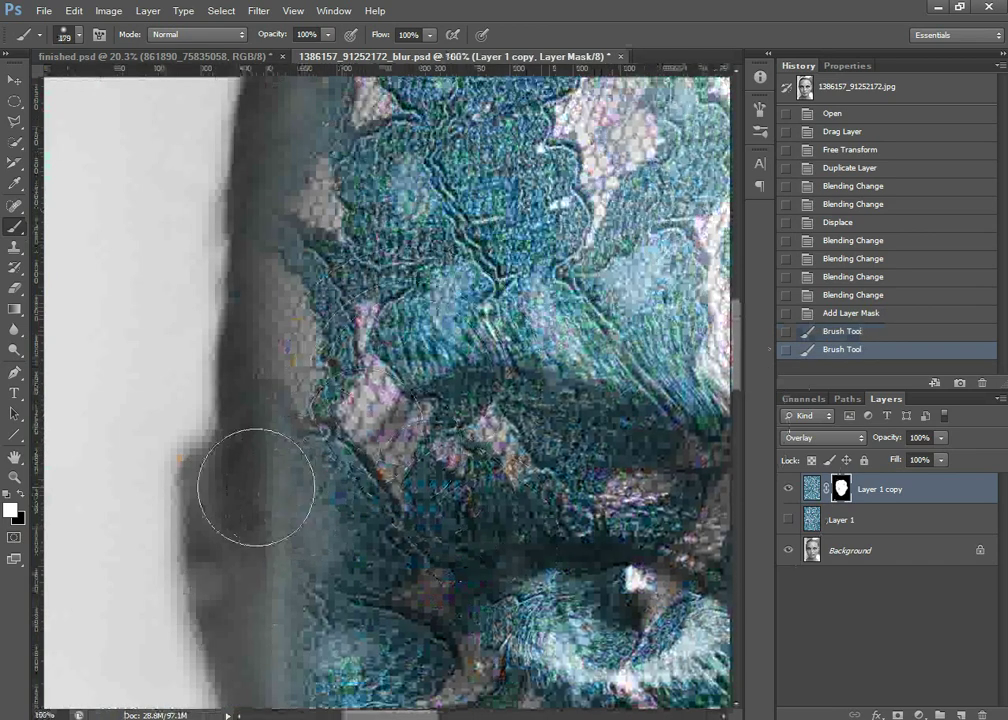
pyautogui.press('[')
pyautogui.press('[')
pyautogui.press('[')
pyautogui.moveTo(266, 545); pyautogui.dragTo(265, 607)
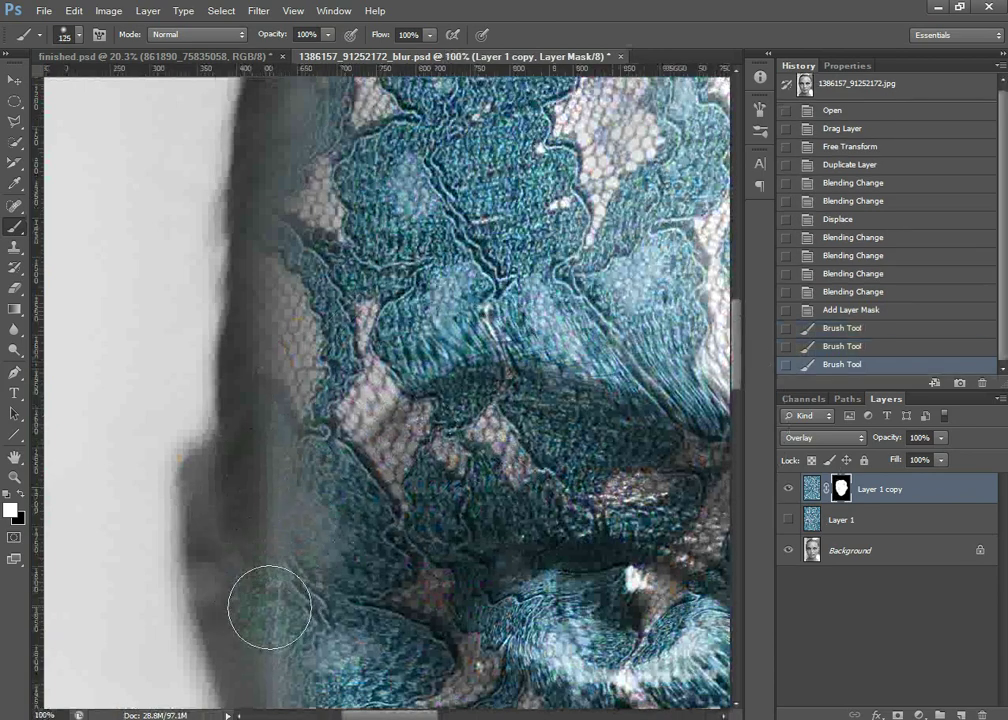
# Reveal the lace over the image's left ear and along the adjoining cheek edge with a 60 px white brush on the mask.
pyautogui.press('[')
pyautogui.press('[')
pyautogui.press('[')
pyautogui.press('[')
pyautogui.press('[')
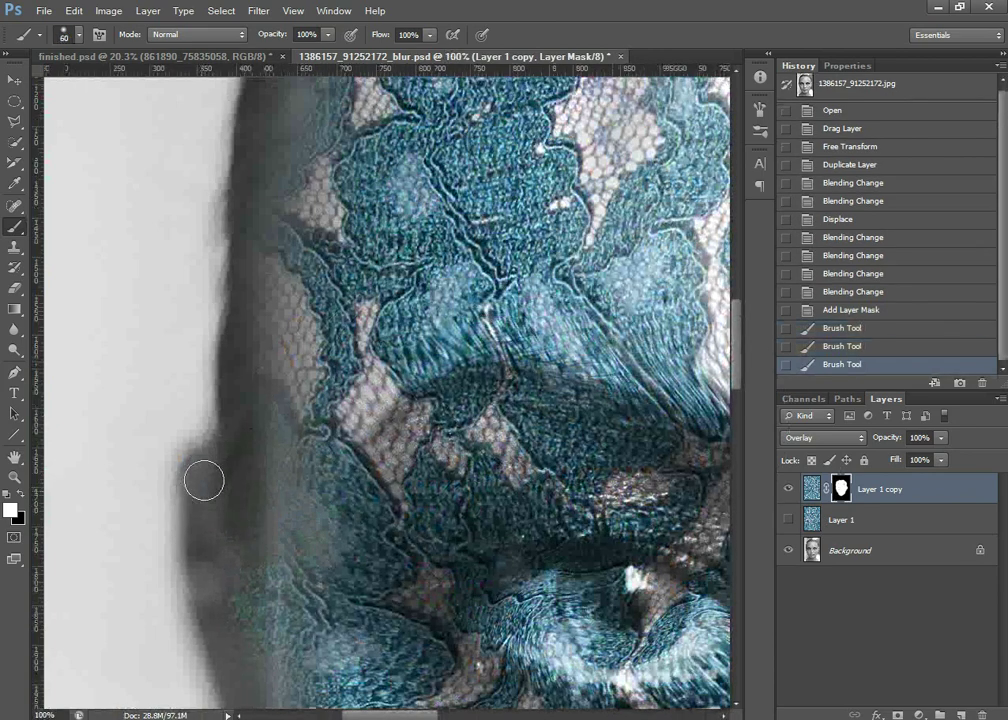
pyautogui.moveTo(203, 481); pyautogui.dragTo(212, 590)
pyautogui.moveTo(274, 607); pyautogui.dragTo(273, 369)
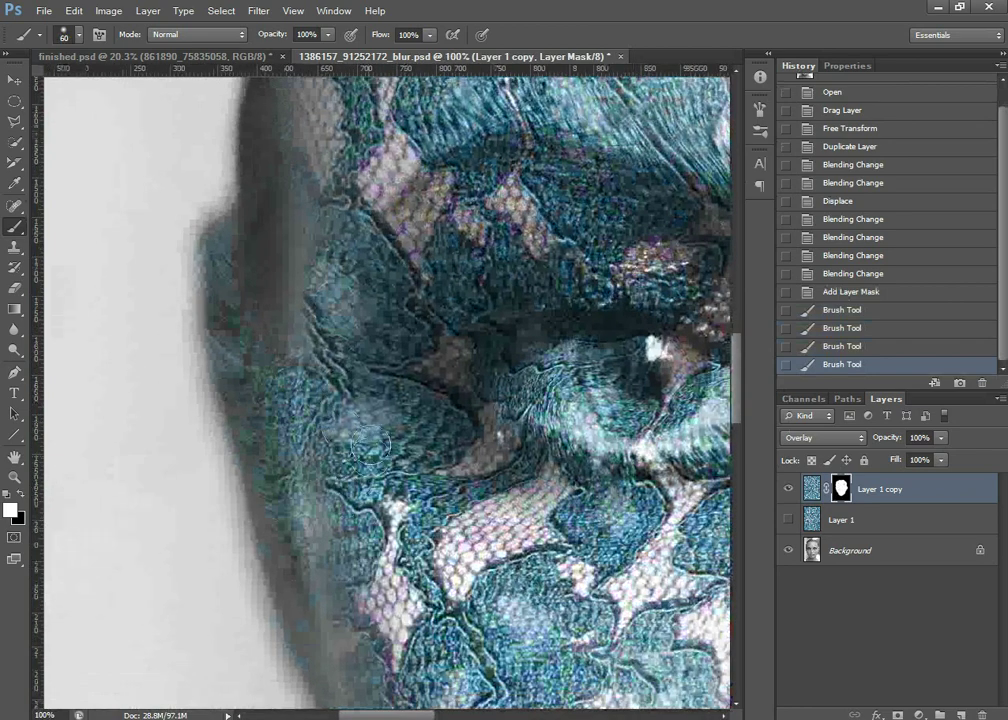
pyautogui.moveTo(287, 512)
pyautogui.mouseDown()
pyautogui.moveTo(323, 662)
pyautogui.moveTo(331, 336)
pyautogui.mouseUp()
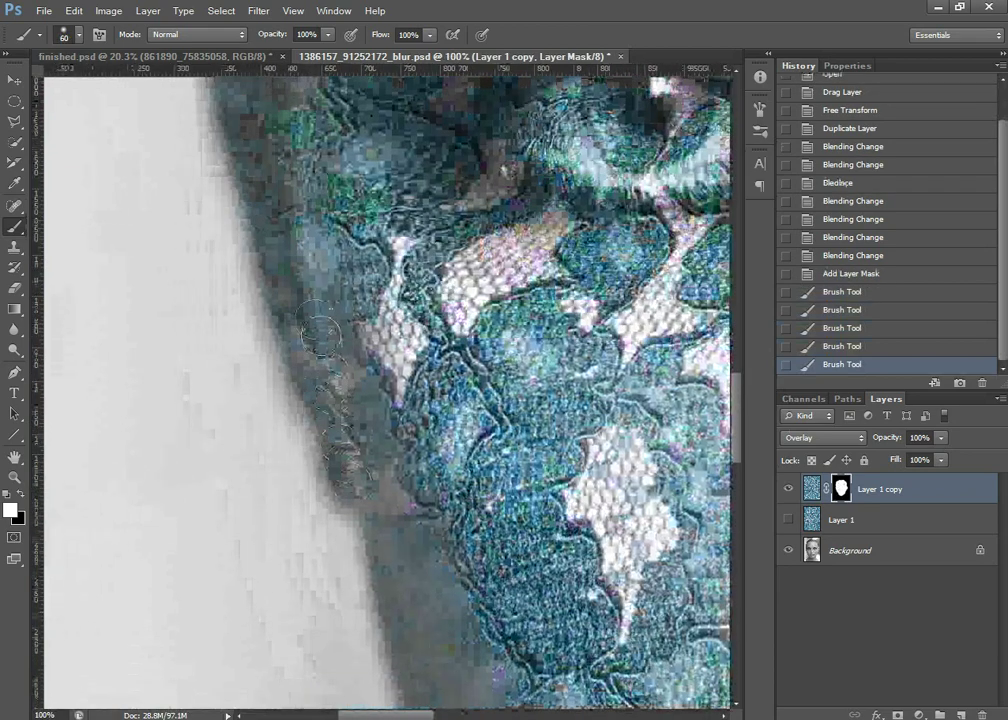
pyautogui.moveTo(265, 200)
pyautogui.mouseDown()
pyautogui.moveTo(303, 375)
pyautogui.moveTo(358, 485)
pyautogui.mouseUp()
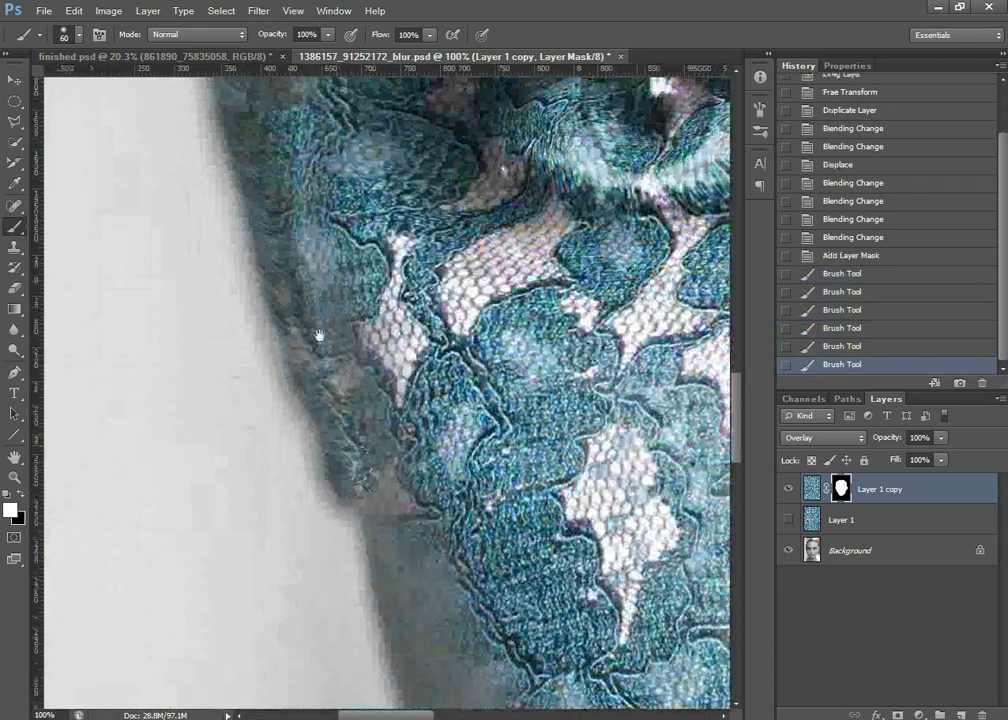
pyautogui.moveTo(289, 231)
pyautogui.mouseDown()
pyautogui.moveTo(369, 461)
pyautogui.moveTo(304, 318)
pyautogui.mouseUp()
pyautogui.moveTo(432, 533)
pyautogui.mouseDown()
pyautogui.moveTo(423, 495)
pyautogui.moveTo(465, 340)
pyautogui.moveTo(500, 295)
pyautogui.mouseUp()
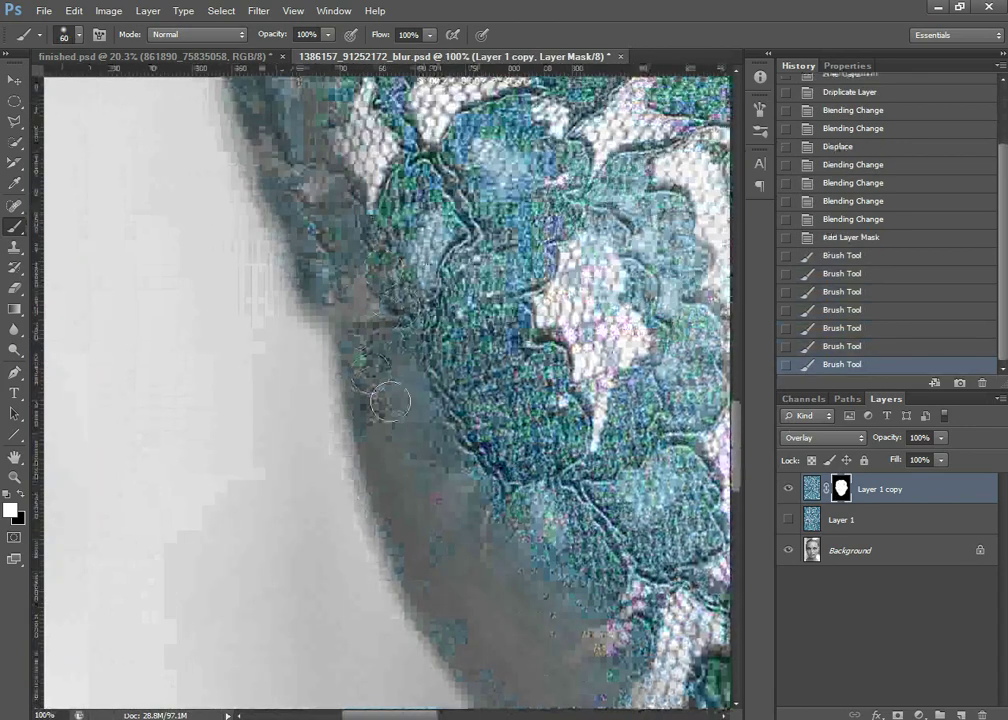
pyautogui.moveTo(390, 402)
pyautogui.mouseDown()
pyautogui.moveTo(420, 405)
pyautogui.moveTo(391, 430)
pyautogui.moveTo(393, 488)
pyautogui.moveTo(441, 566)
pyautogui.moveTo(444, 527)
pyautogui.moveTo(409, 480)
pyautogui.moveTo(414, 433)
pyautogui.moveTo(432, 420)
pyautogui.moveTo(459, 547)
pyautogui.moveTo(447, 559)
pyautogui.moveTo(431, 539)
pyautogui.moveTo(425, 553)
pyautogui.moveTo(461, 612)
pyautogui.mouseUp()
# Extend the lace along the image's left jawline to the chin by painting the mask white with a 90 px brush.
pyautogui.press(']')
pyautogui.press(']')
pyautogui.press(']')
pyautogui.hotkey('ctrl', '-')
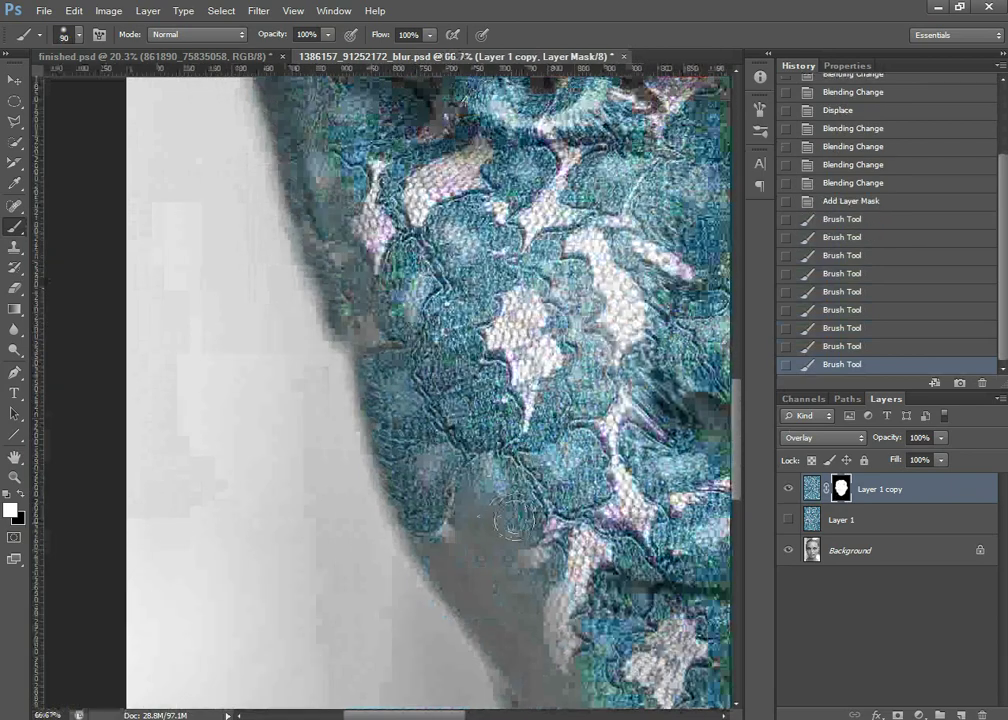
pyautogui.moveTo(500, 505)
pyautogui.mouseDown()
pyautogui.moveTo(378, 290)
pyautogui.moveTo(352, 286)
pyautogui.moveTo(354, 310)
pyautogui.moveTo(322, 316)
pyautogui.moveTo(332, 360)
pyautogui.moveTo(400, 410)
pyautogui.moveTo(437, 385)
pyautogui.mouseUp()
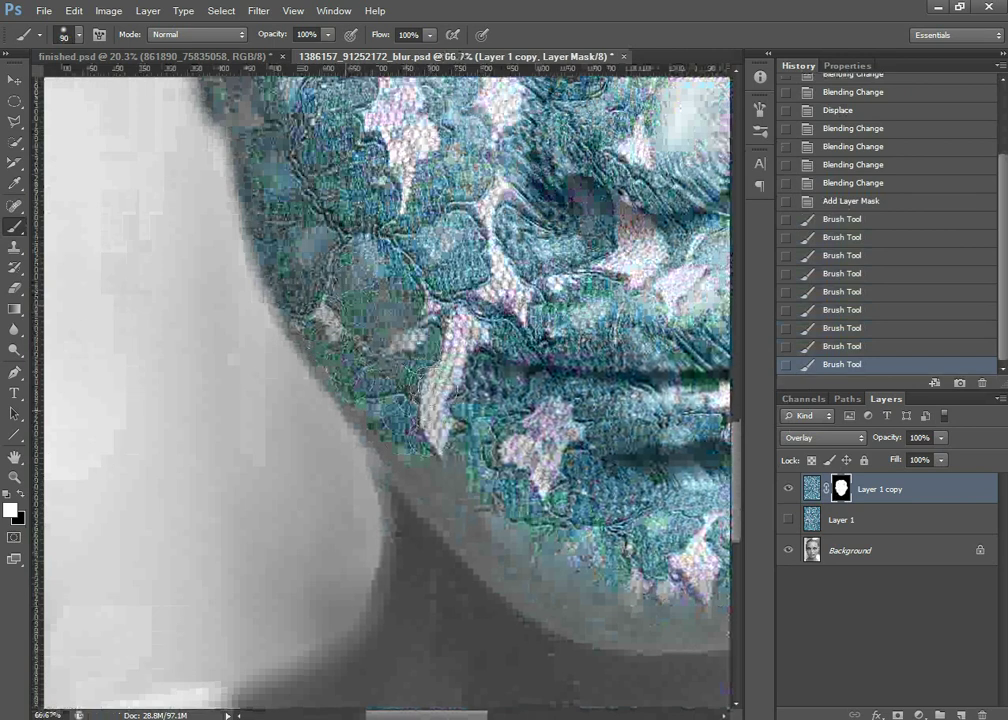
pyautogui.moveTo(328, 335); pyautogui.dragTo(258, 110)
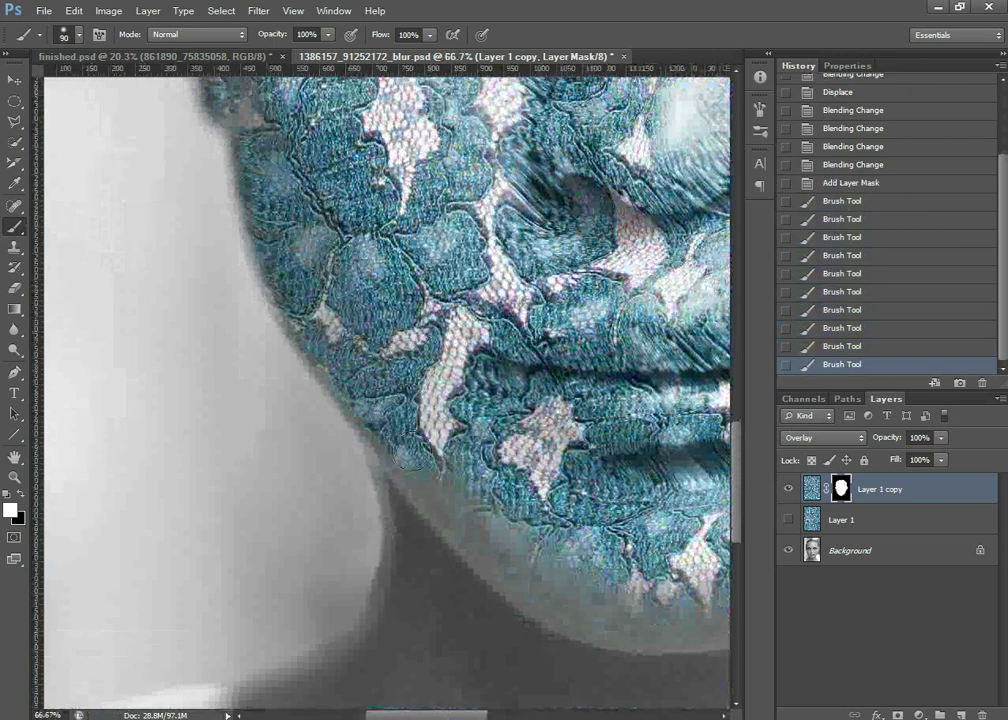
pyautogui.moveTo(388, 432); pyautogui.dragTo(484, 537)
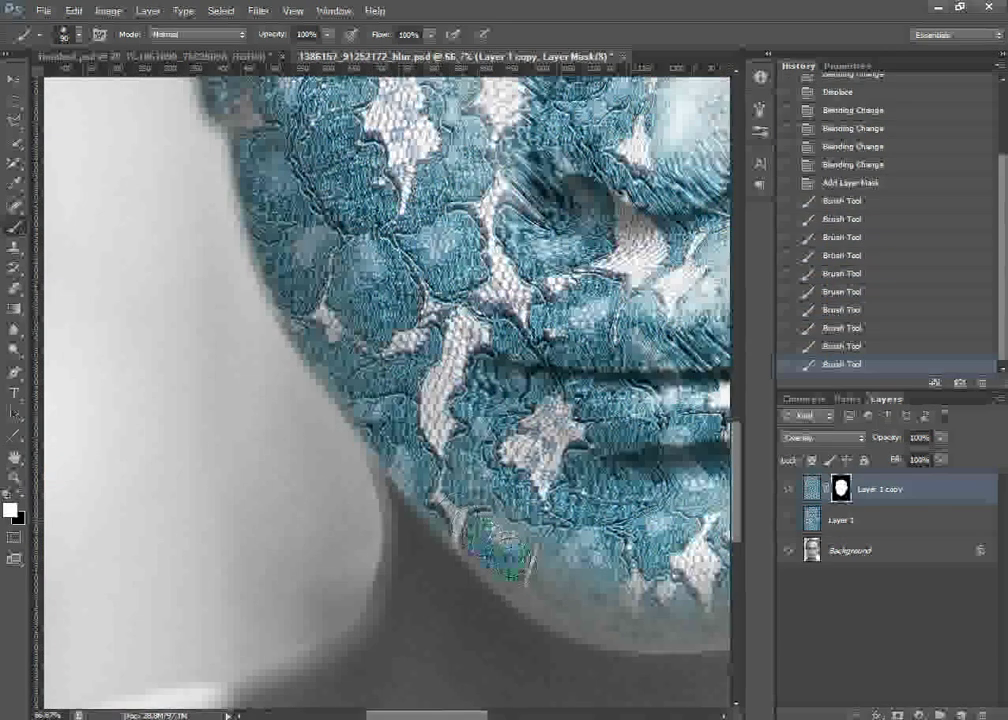
pyautogui.moveTo(540, 583); pyautogui.dragTo(438, 446)
pyautogui.moveTo(388, 408)
pyautogui.mouseDown()
pyautogui.moveTo(390, 424)
pyautogui.moveTo(427, 443)
pyautogui.moveTo(329, 344)
pyautogui.mouseUp()
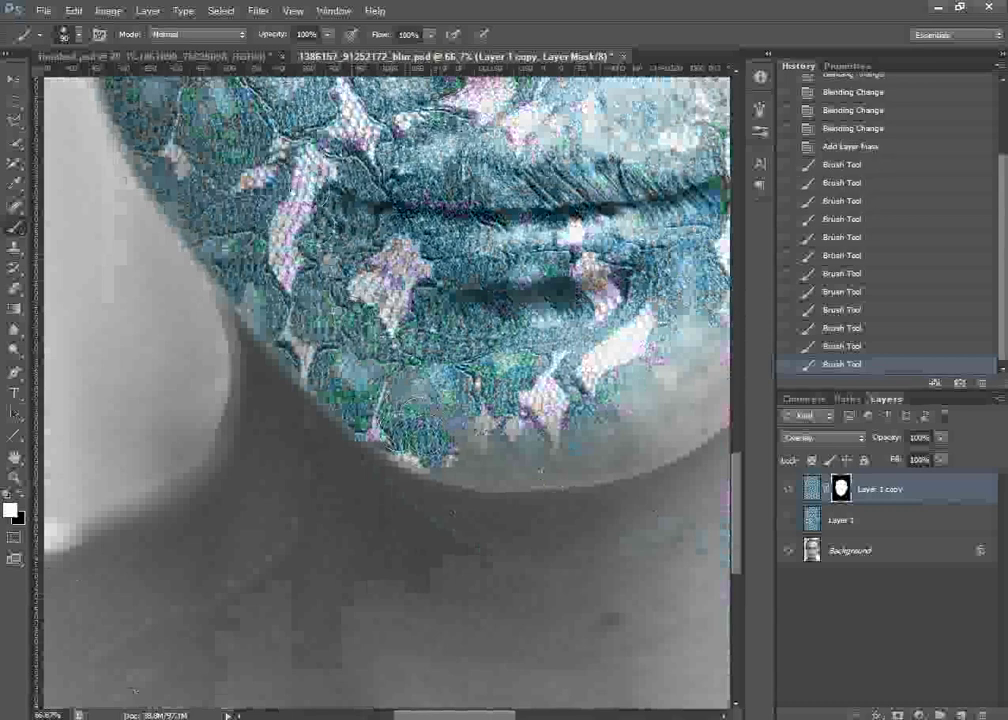
# Extend the lace around the chin by painting the mask white with a 90 px, 71% hardness brush, trimming spill onto the neck with black.
pyautogui.click(79, 35)
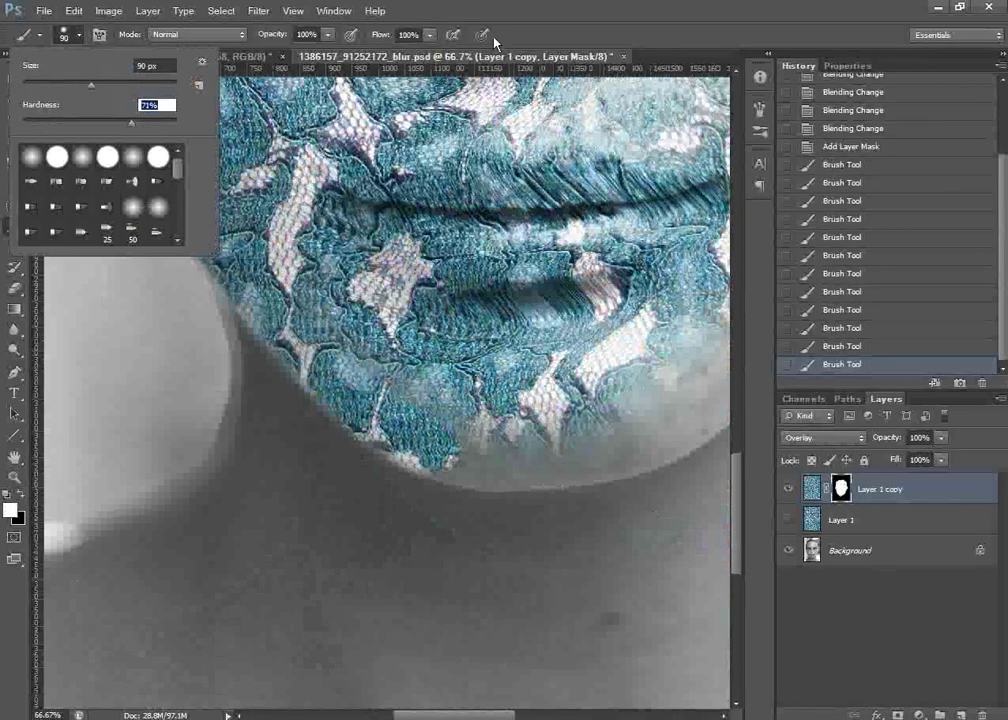
pyautogui.press('Return')
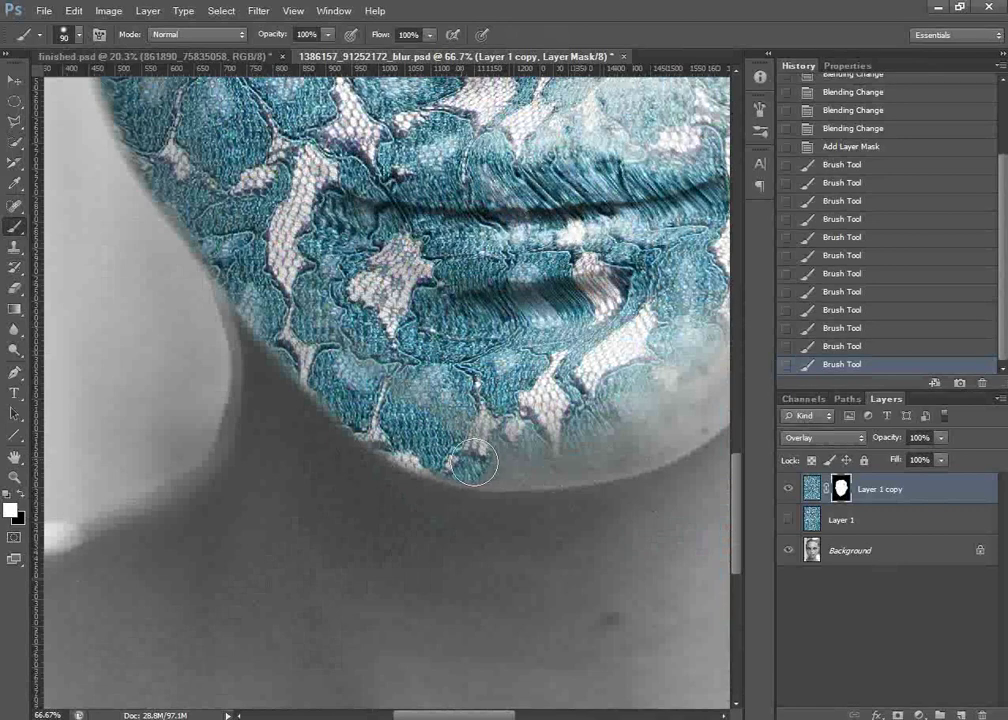
pyautogui.moveTo(461, 457)
pyautogui.mouseDown()
pyautogui.moveTo(595, 463)
pyautogui.moveTo(602, 456)
pyautogui.moveTo(583, 455)
pyautogui.moveTo(657, 449)
pyautogui.moveTo(692, 421)
pyautogui.moveTo(487, 437)
pyautogui.mouseUp()
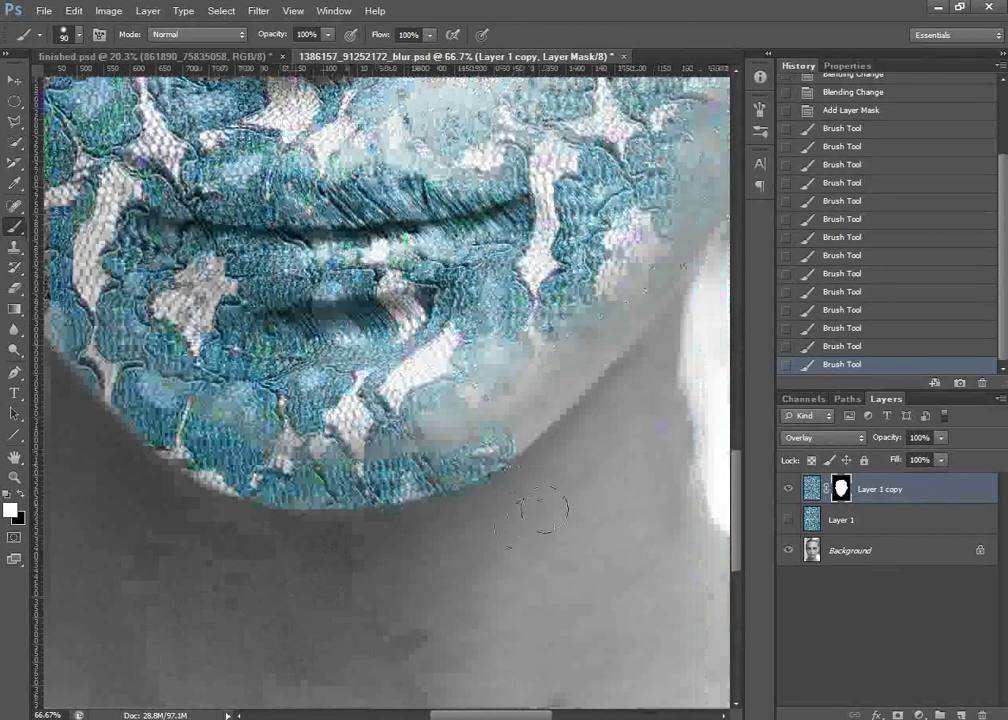
pyautogui.press('x')
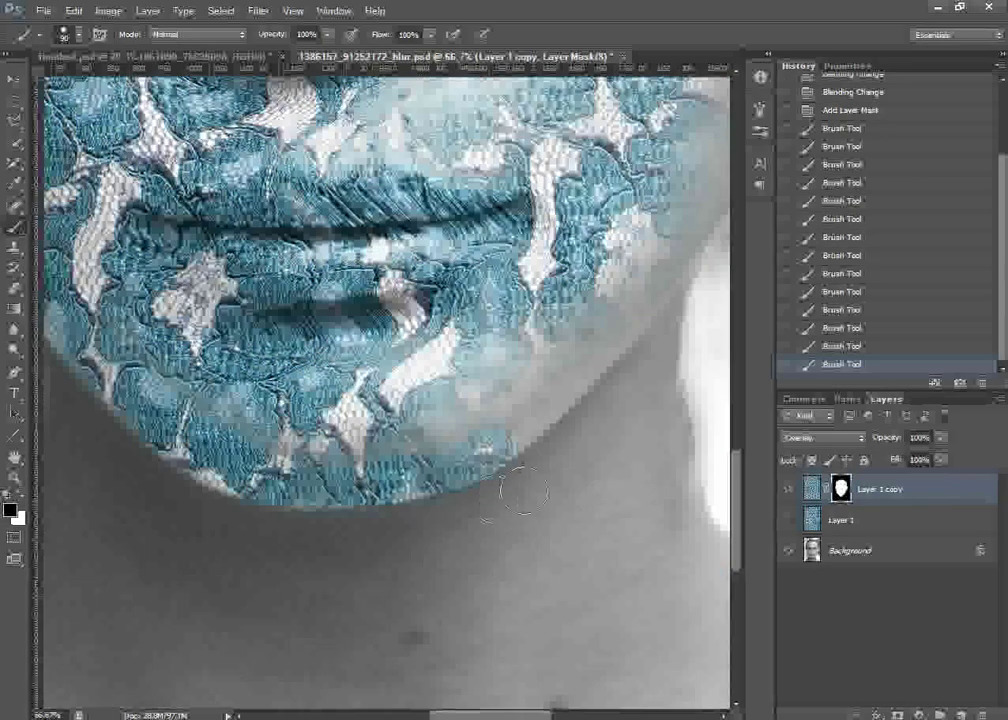
pyautogui.moveTo(485, 500); pyautogui.dragTo(418, 526)
pyautogui.press('x')
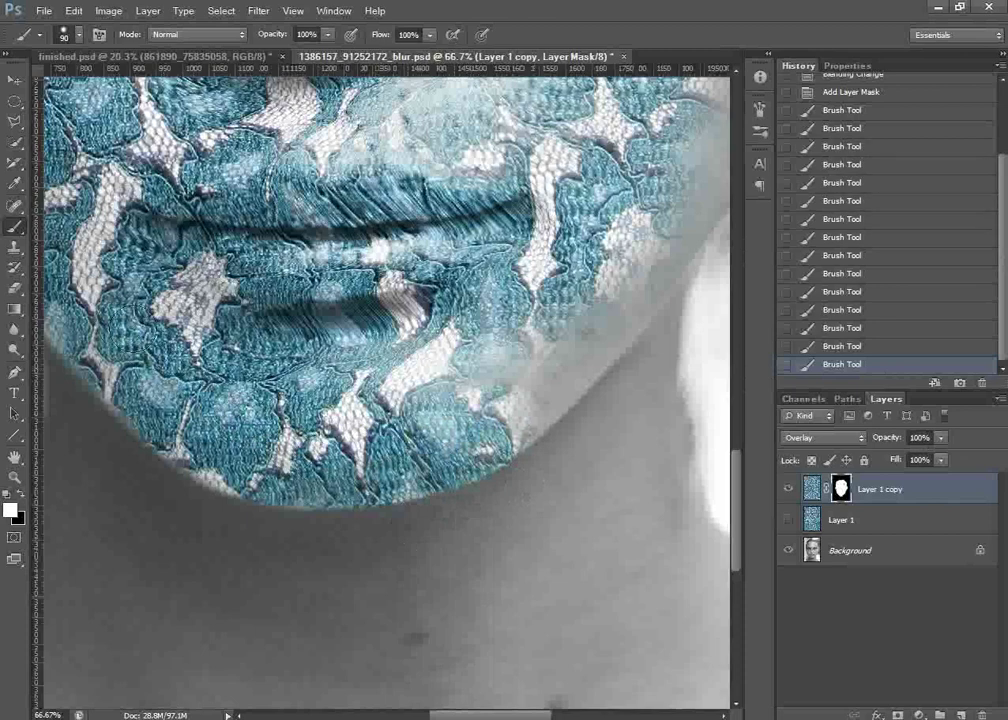
pyautogui.moveTo(97, 279); pyautogui.dragTo(76, 222)
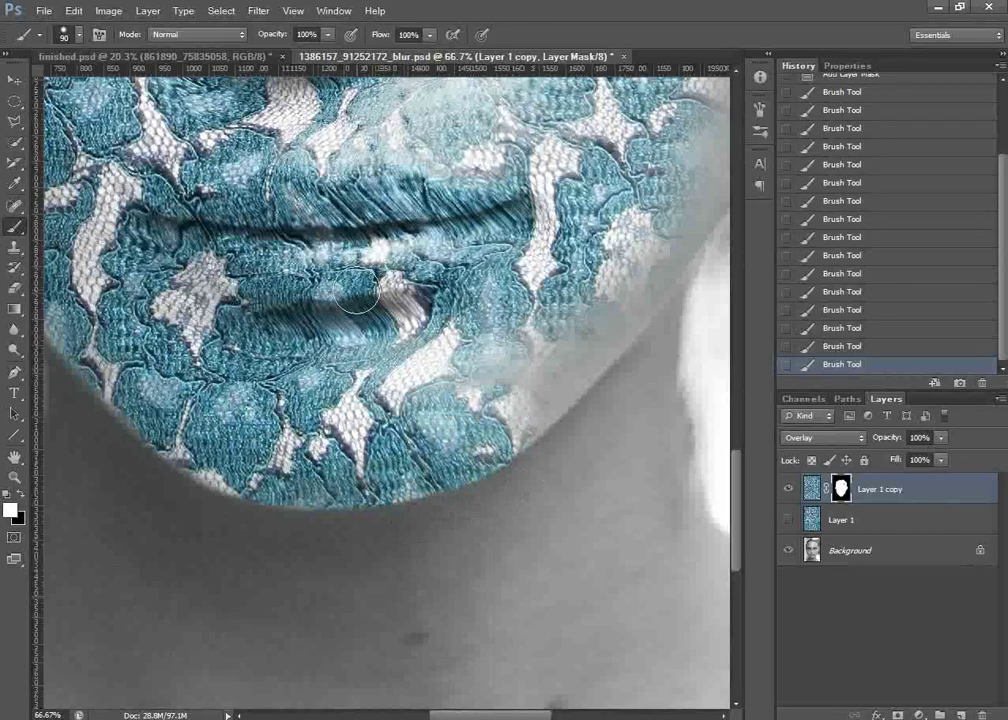
# Lower the brush hardness and paint the mask white along the image's right jawline up to the cheek edge below the ear.
pyautogui.click(79, 37)
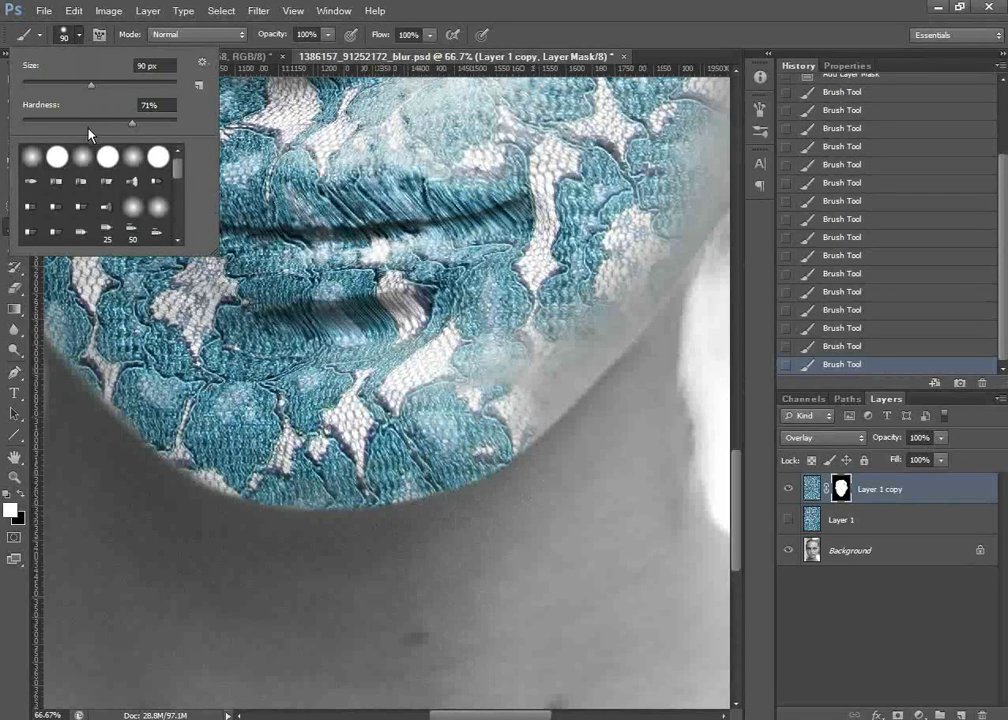
pyautogui.moveTo(76, 121); pyautogui.dragTo(63, 122)
pyautogui.click(575, 29)
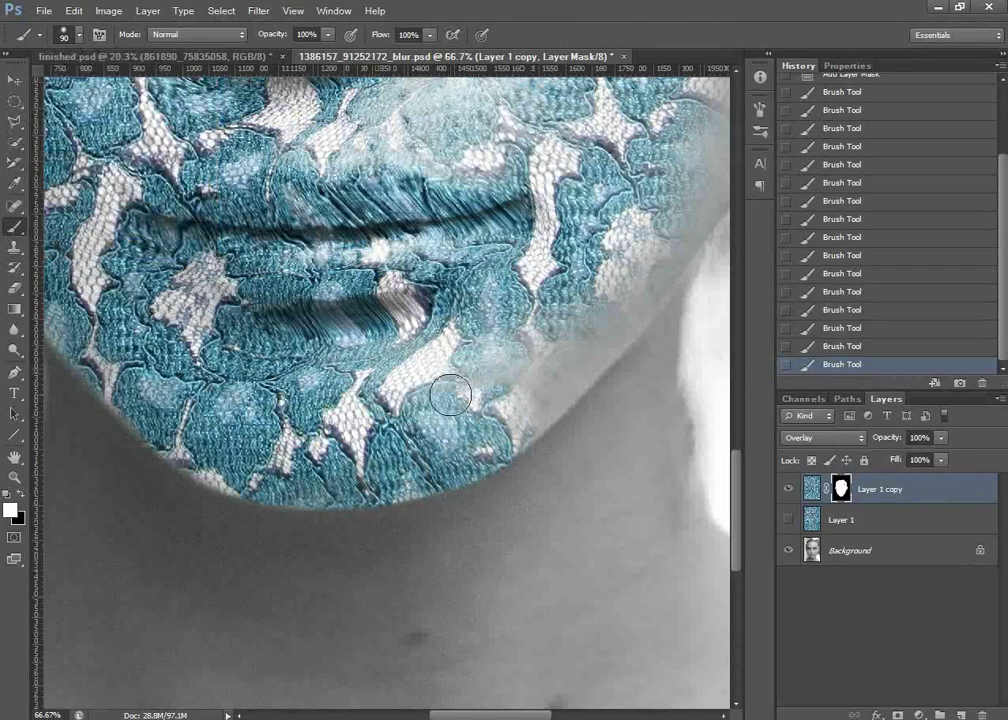
pyautogui.moveTo(454, 389)
pyautogui.mouseDown()
pyautogui.moveTo(491, 378)
pyautogui.moveTo(522, 384)
pyautogui.moveTo(527, 411)
pyautogui.moveTo(420, 325)
pyautogui.moveTo(445, 297)
pyautogui.moveTo(450, 270)
pyautogui.mouseUp()
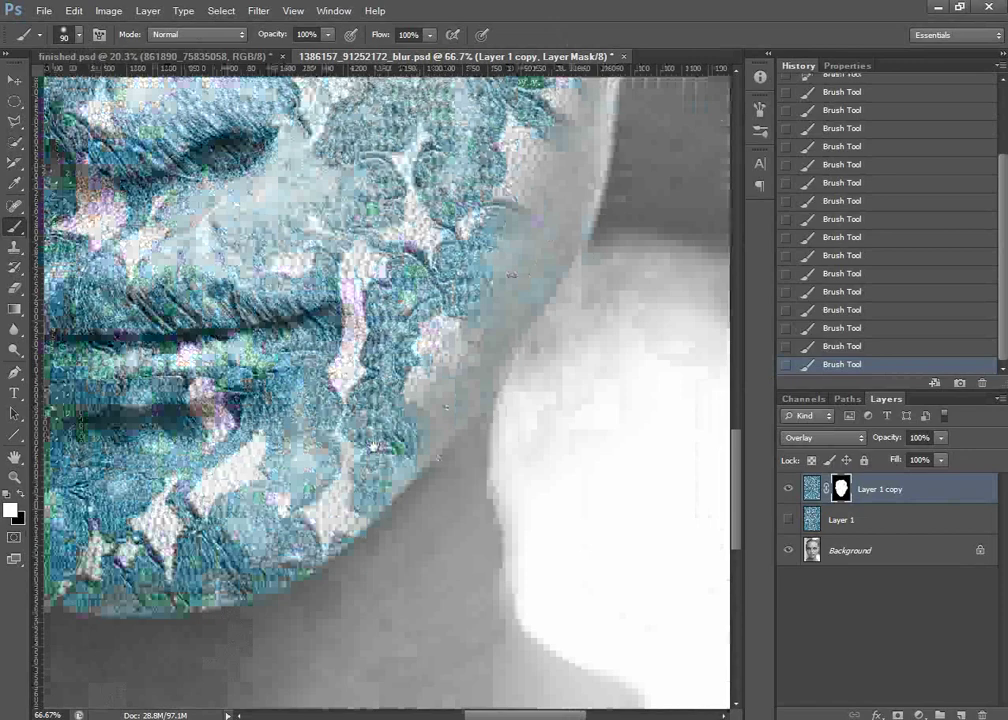
pyautogui.moveTo(374, 447)
pyautogui.mouseDown()
pyautogui.moveTo(417, 446)
pyautogui.moveTo(463, 394)
pyautogui.moveTo(457, 342)
pyautogui.mouseUp()
pyautogui.moveTo(322, 305); pyautogui.dragTo(288, 324)
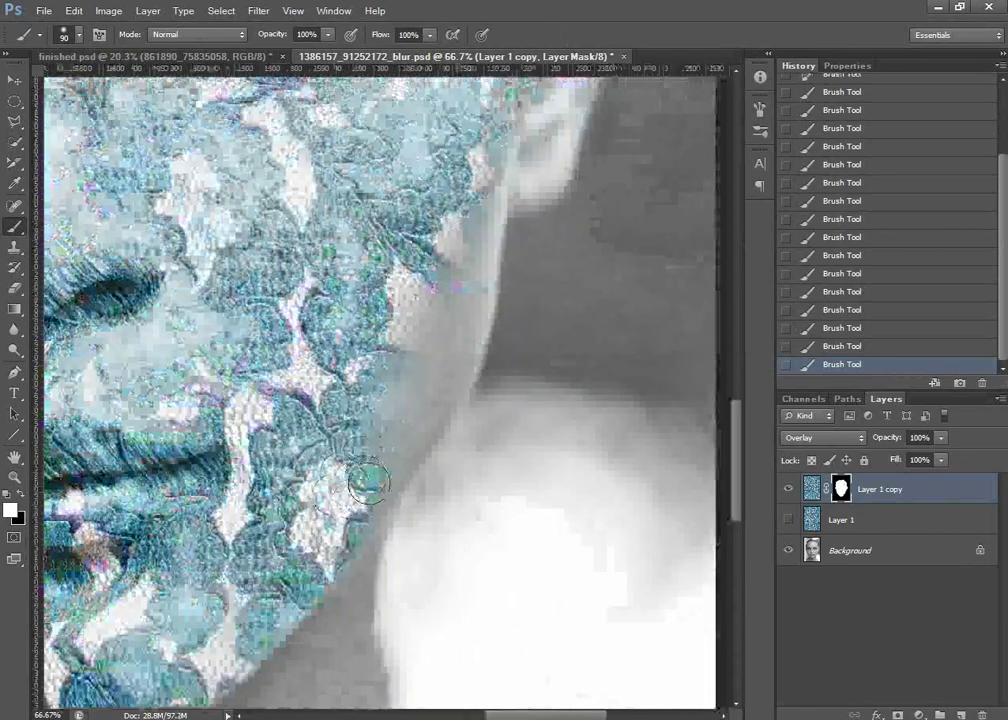
pyautogui.moveTo(369, 484); pyautogui.dragTo(400, 490)
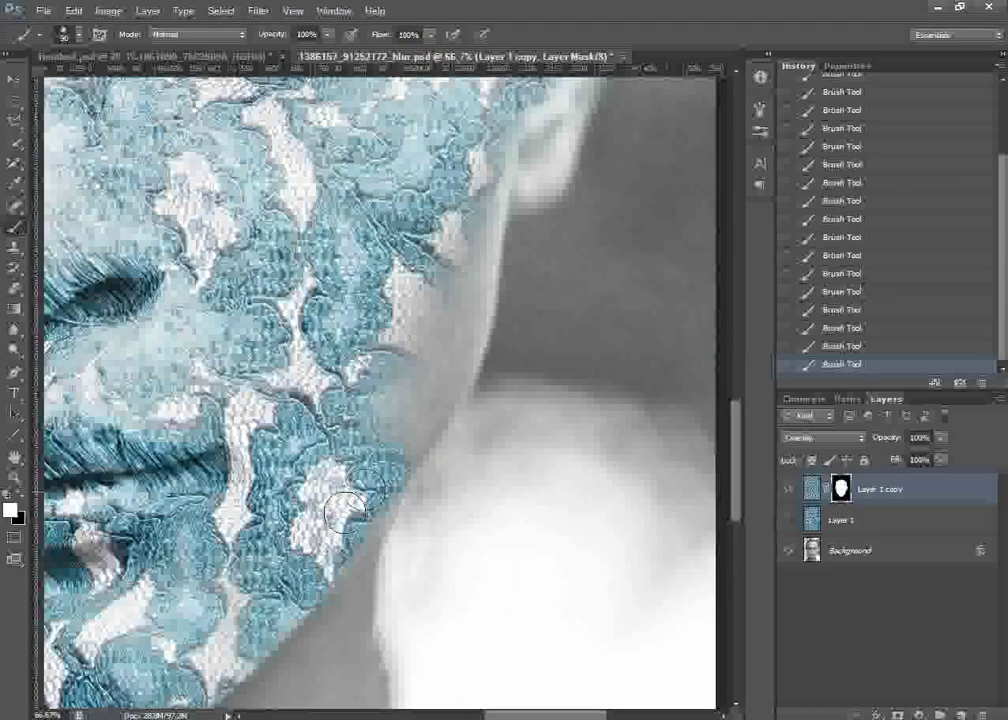
pyautogui.moveTo(375, 530)
pyautogui.mouseDown()
pyautogui.moveTo(420, 465)
pyautogui.moveTo(439, 375)
pyautogui.moveTo(372, 412)
pyautogui.mouseUp()
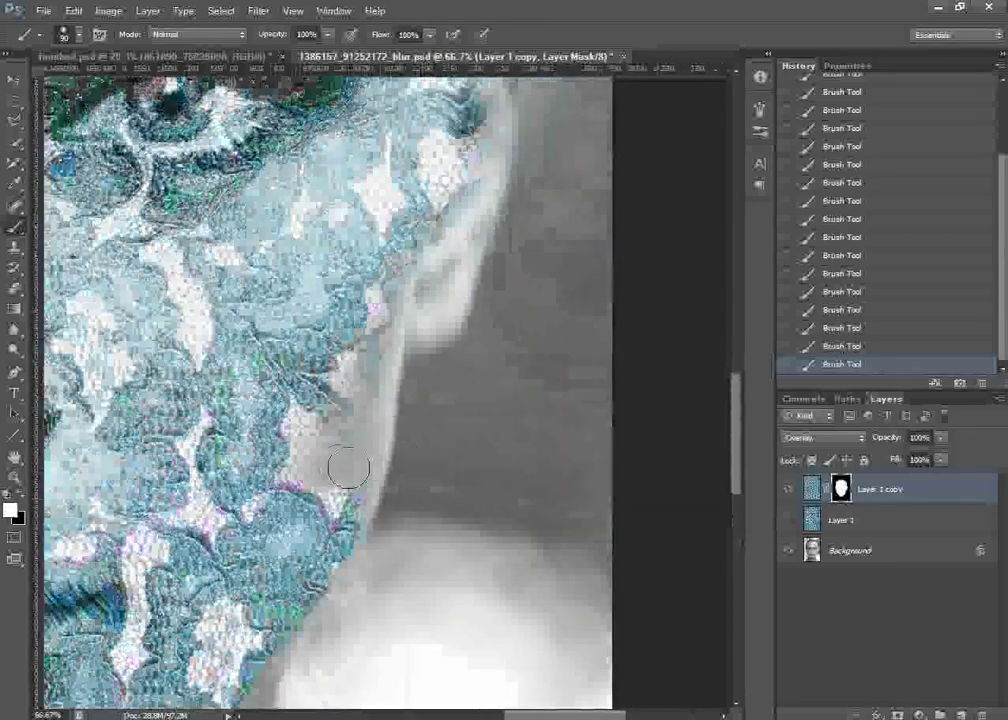
pyautogui.moveTo(344, 466)
pyautogui.mouseDown()
pyautogui.moveTo(349, 490)
pyautogui.moveTo(368, 404)
pyautogui.moveTo(316, 448)
pyautogui.moveTo(307, 410)
pyautogui.moveTo(373, 405)
pyautogui.moveTo(295, 245)
pyautogui.mouseUp()
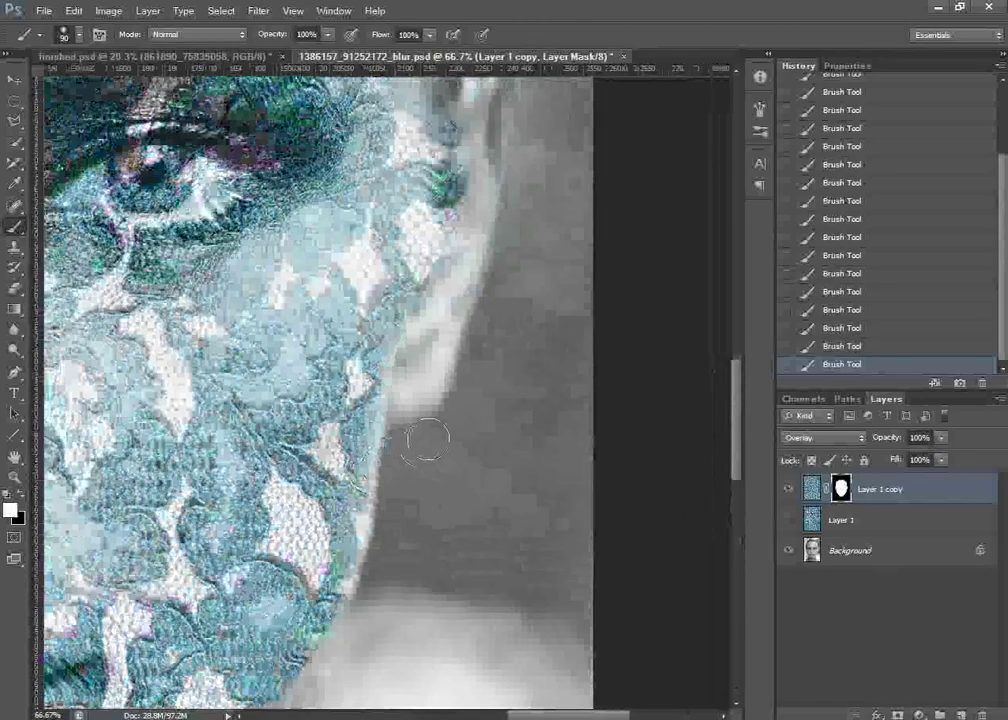
# Reveal the lace over the earlobe and outer ear on the image's right side with the 90 px white brush on the mask.
pyautogui.press('x')
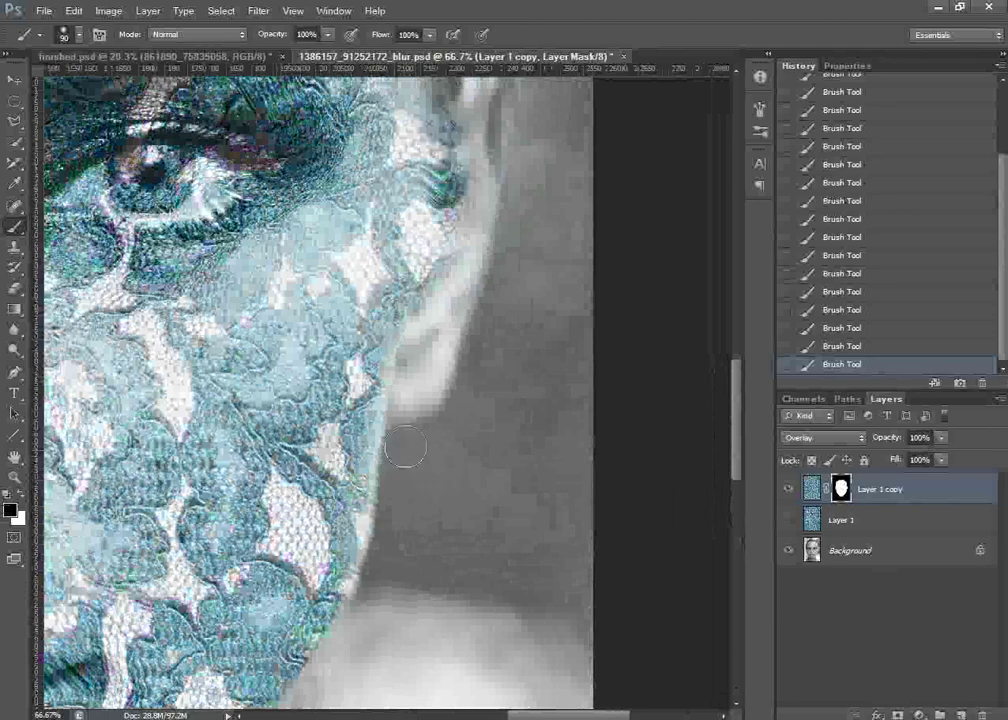
pyautogui.press('x')
pyautogui.moveTo(414, 396)
pyautogui.mouseDown()
pyautogui.moveTo(407, 367)
pyautogui.moveTo(387, 398)
pyautogui.moveTo(416, 377)
pyautogui.moveTo(425, 340)
pyautogui.moveTo(403, 344)
pyautogui.mouseUp()
pyautogui.moveTo(442, 228)
pyautogui.mouseDown()
pyautogui.moveTo(380, 375)
pyautogui.moveTo(371, 455)
pyautogui.mouseUp()
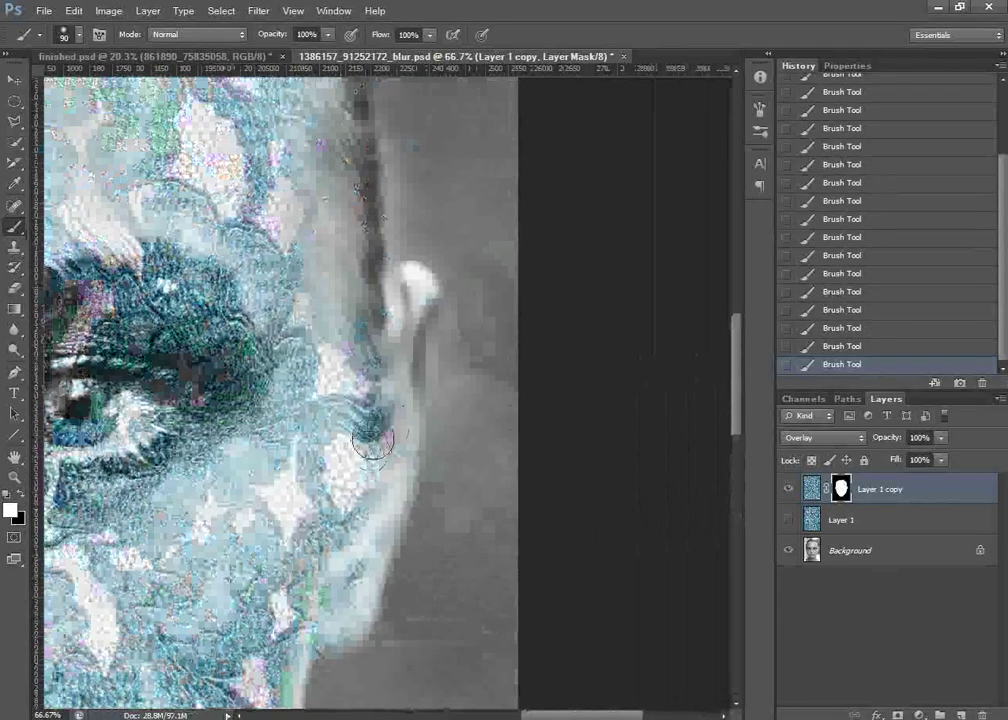
pyautogui.moveTo(424, 350); pyautogui.dragTo(413, 404)
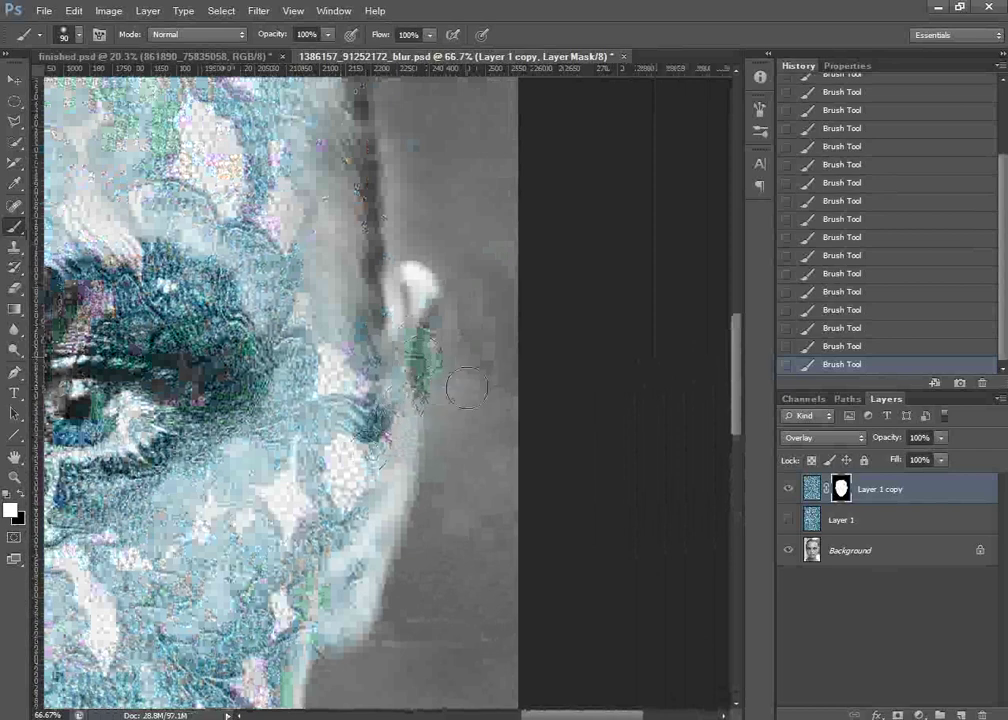
pyautogui.press('x')
pyautogui.press('x')
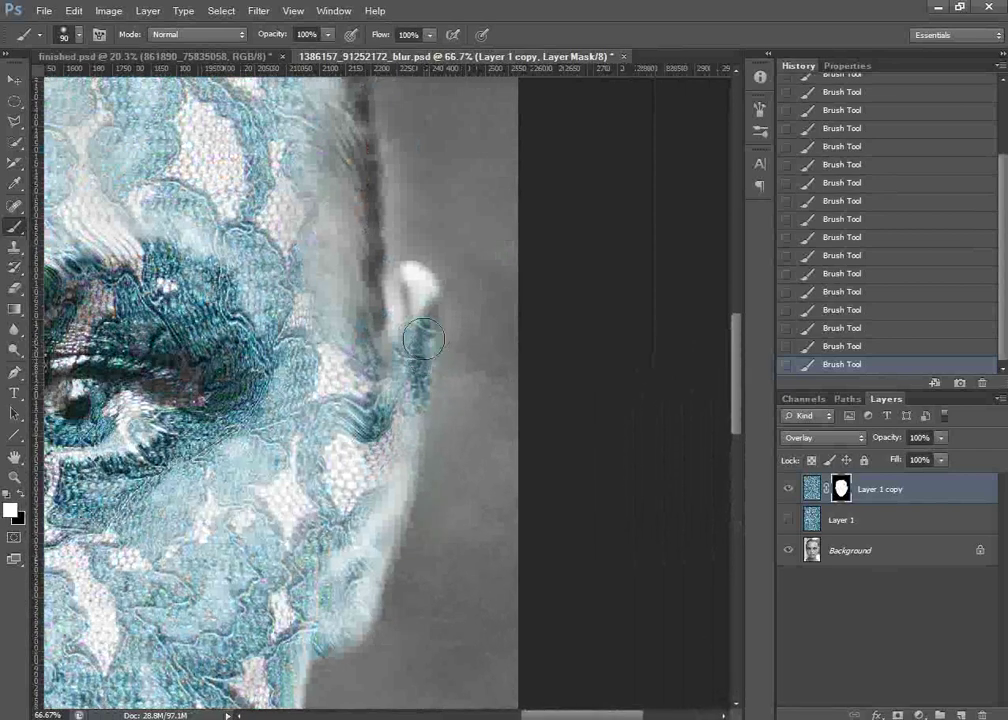
pyautogui.press('x')
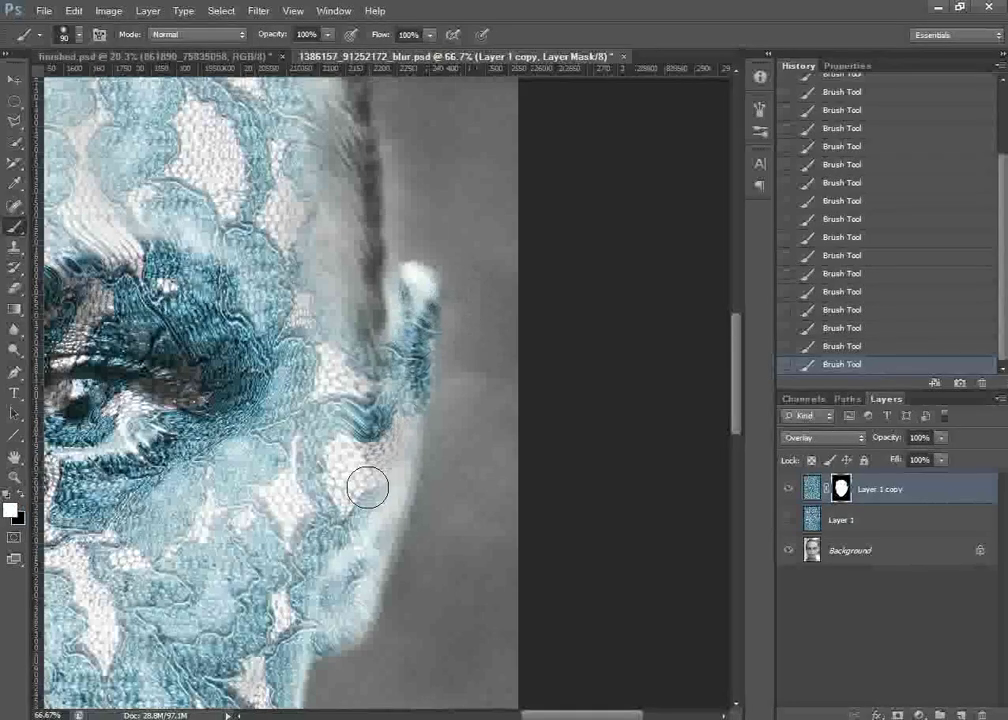
pyautogui.press('x')
# Enlarge the brush, display the layer mask on its own and paint the grey patches inside the face area solid white.
pyautogui.hotkey('ctrl', '-')
pyautogui.hotkey('ctrl', '-')
pyautogui.hotkey('ctrl', '-')
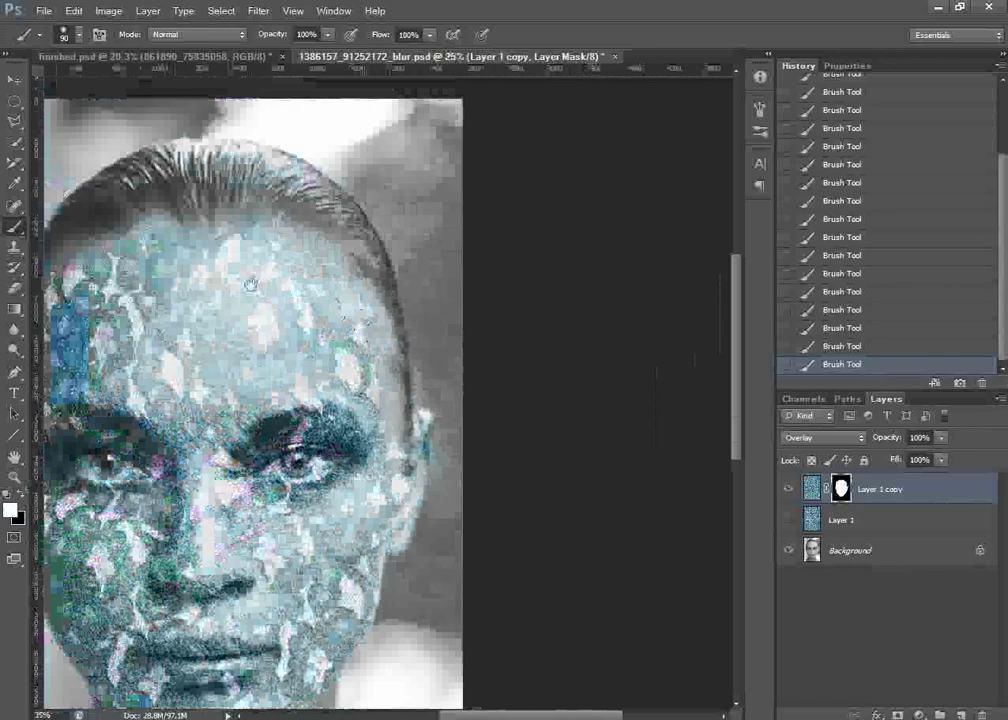
pyautogui.hscroll(-5, 250, 284)
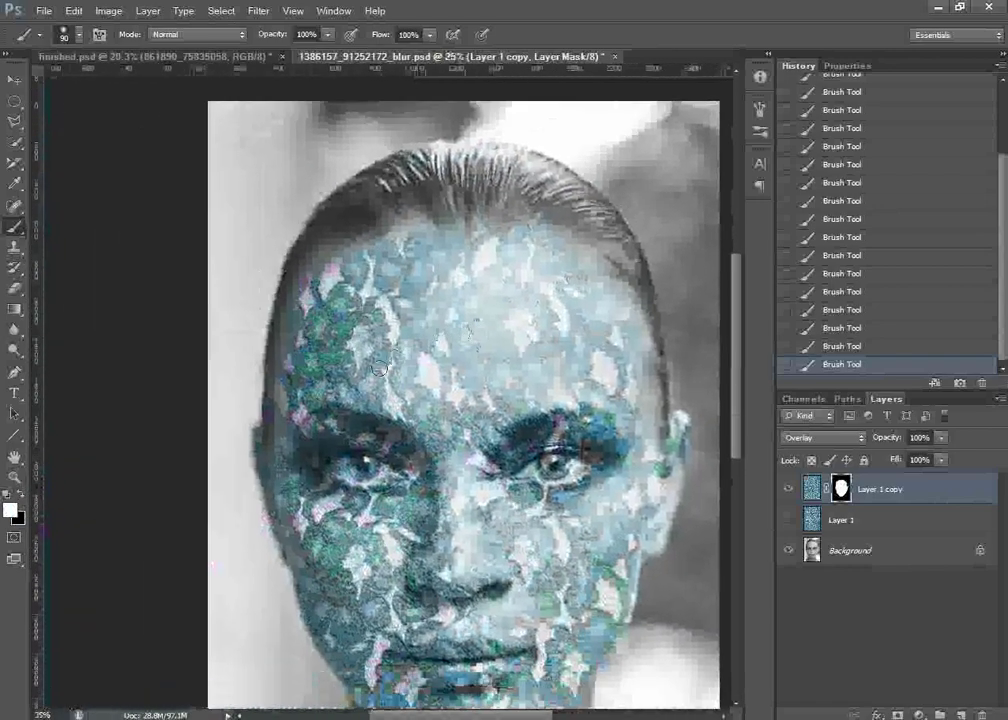
pyautogui.press(']')
pyautogui.press(']')
pyautogui.press(']')
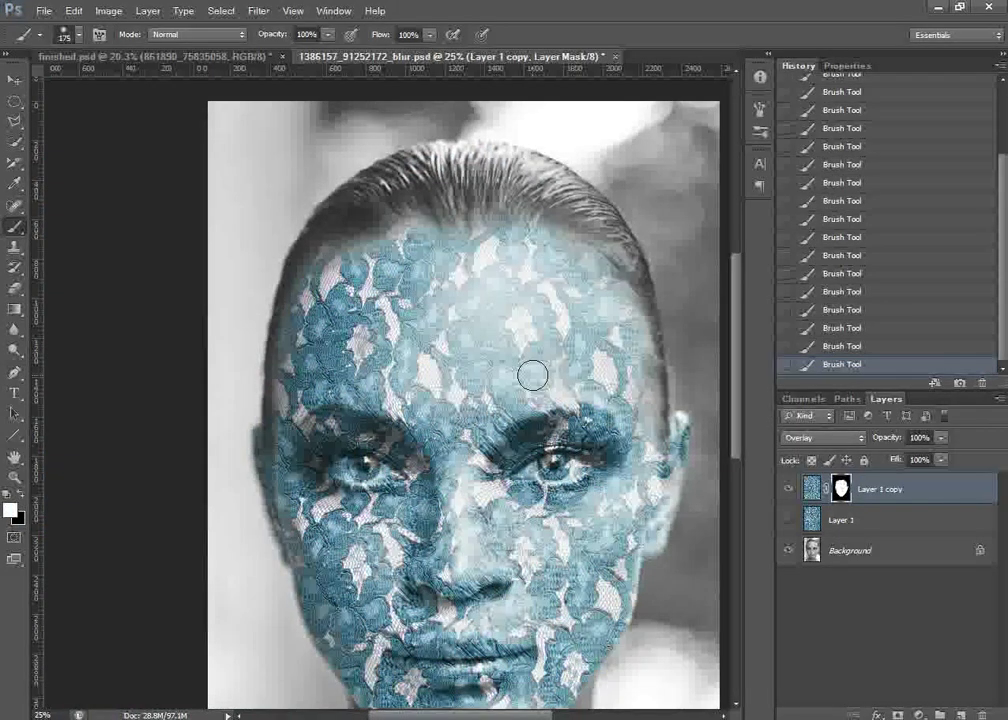
pyautogui.keyDown('alt'); pyautogui.click(841, 490); pyautogui.keyUp('alt')
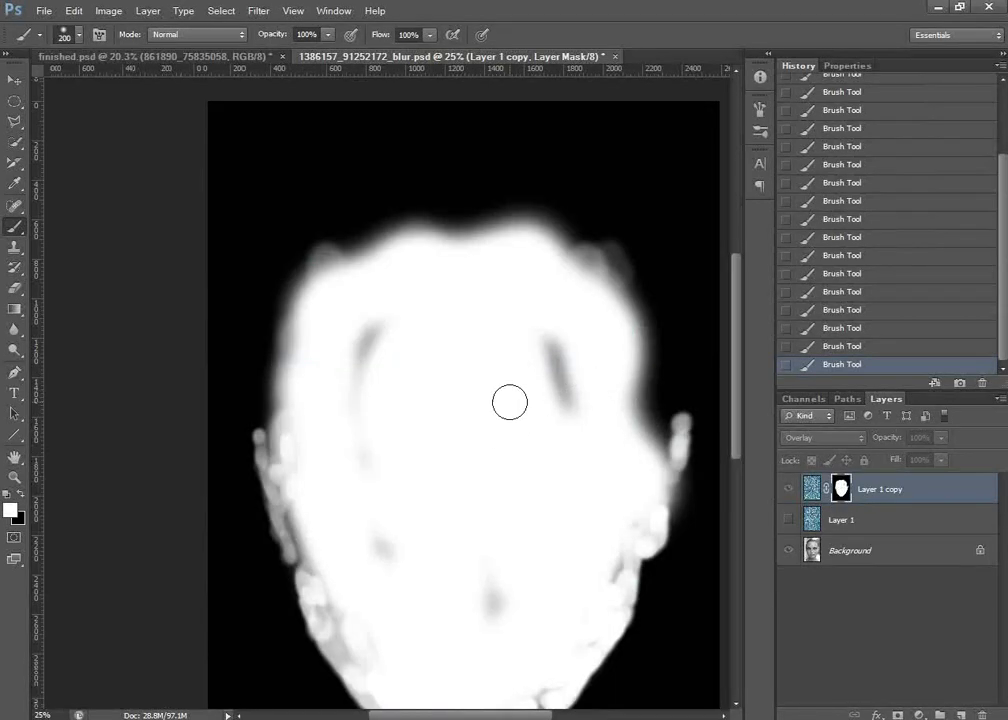
pyautogui.press(']')
pyautogui.press(']')
pyautogui.moveTo(540, 412)
pyautogui.mouseDown()
pyautogui.moveTo(357, 369)
pyautogui.moveTo(404, 552)
pyautogui.moveTo(443, 551)
pyautogui.moveTo(474, 595)
pyautogui.moveTo(506, 598)
pyautogui.moveTo(574, 412)
pyautogui.mouseUp()
# Paint the grey areas along the mask's left jaw white with a 175 px brush, and return to the image view with the mask selected.
pyautogui.press('space')
pyautogui.press('[')
pyautogui.press('[')
pyautogui.press('[')
pyautogui.press('[')
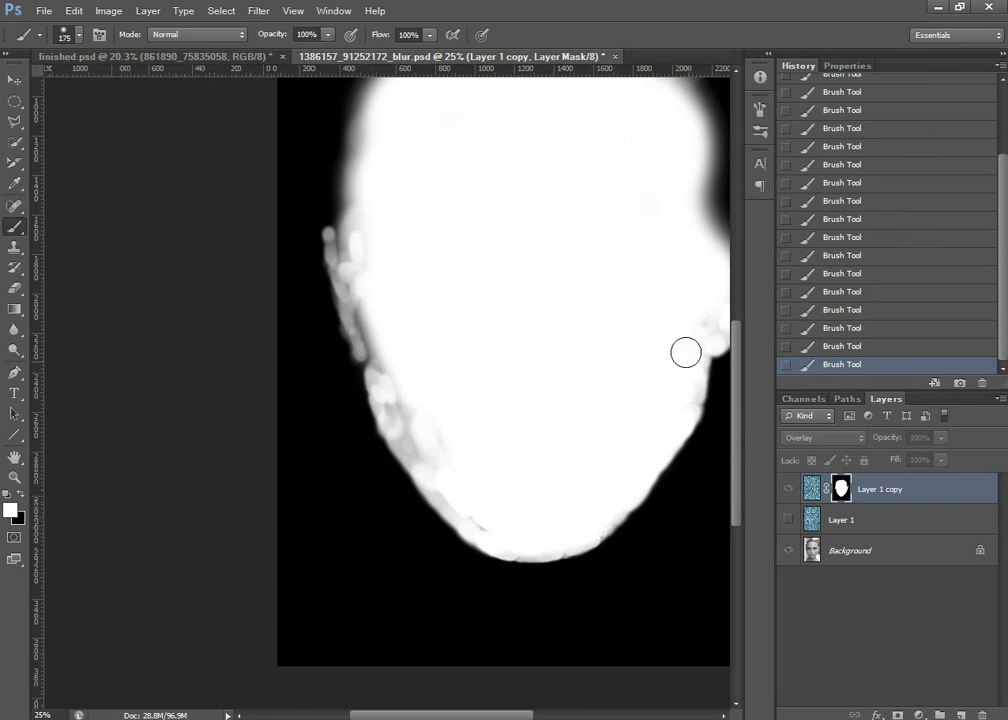
pyautogui.moveTo(474, 503)
pyautogui.mouseDown()
pyautogui.moveTo(445, 473)
pyautogui.moveTo(425, 414)
pyautogui.moveTo(413, 416)
pyautogui.moveTo(431, 450)
pyautogui.moveTo(423, 456)
pyautogui.moveTo(402, 387)
pyautogui.mouseUp()
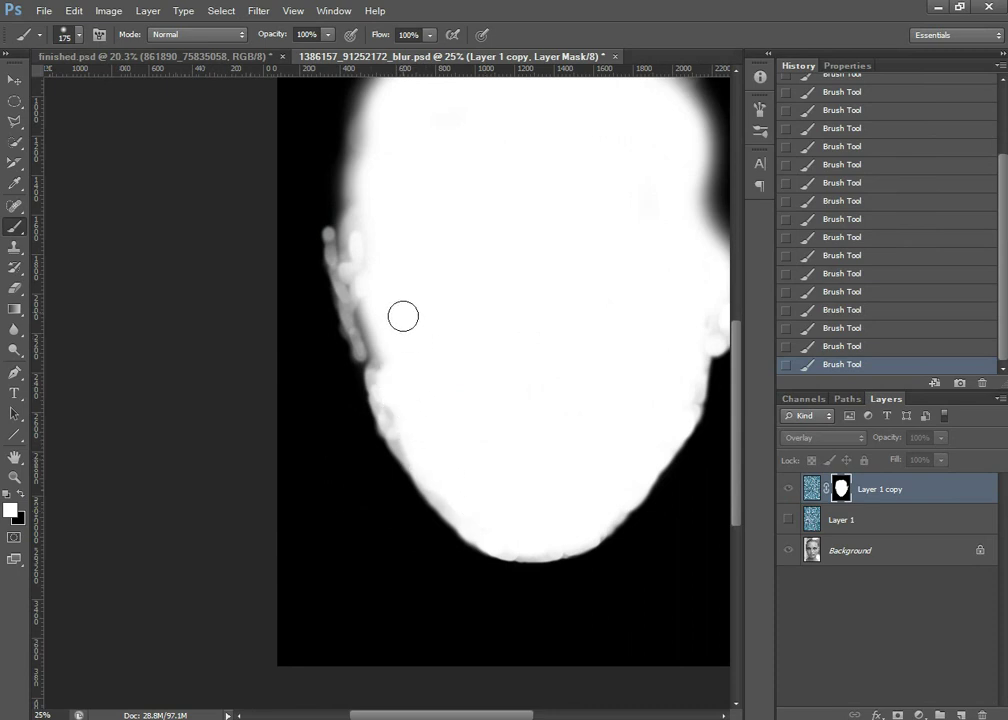
pyautogui.moveTo(555, 337); pyautogui.dragTo(410, 447)
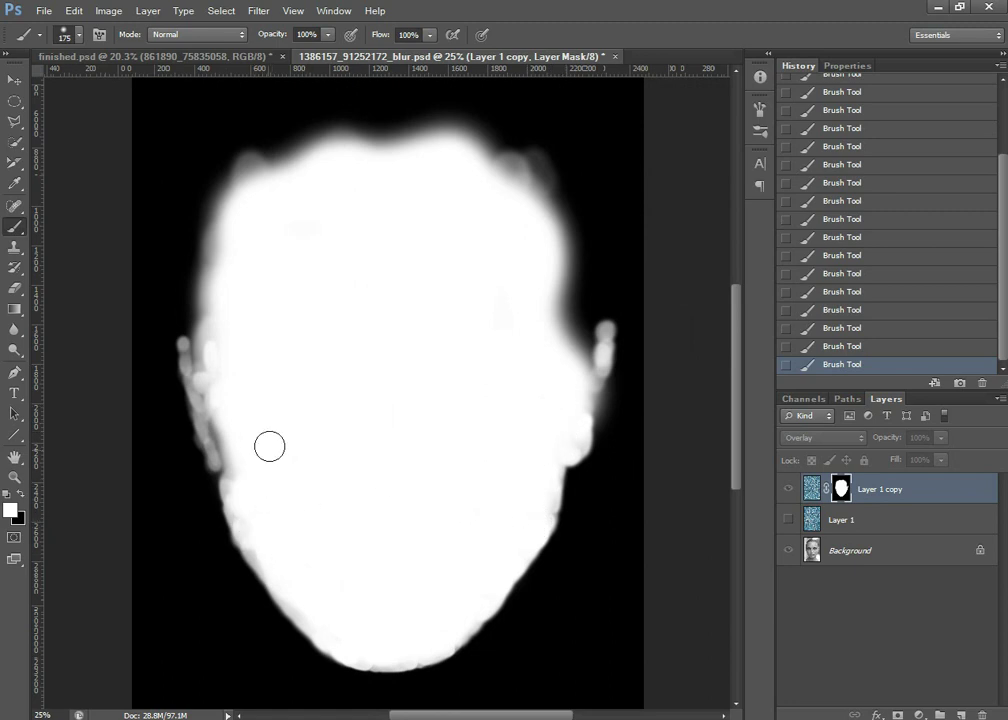
pyautogui.click(808, 490)
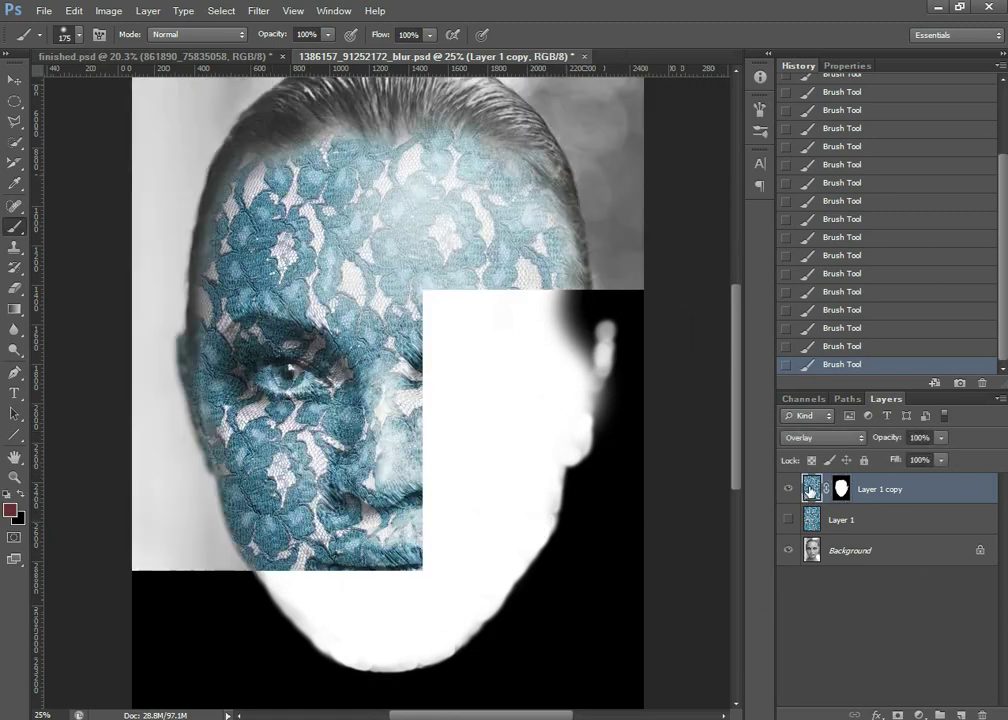
pyautogui.click(841, 490)
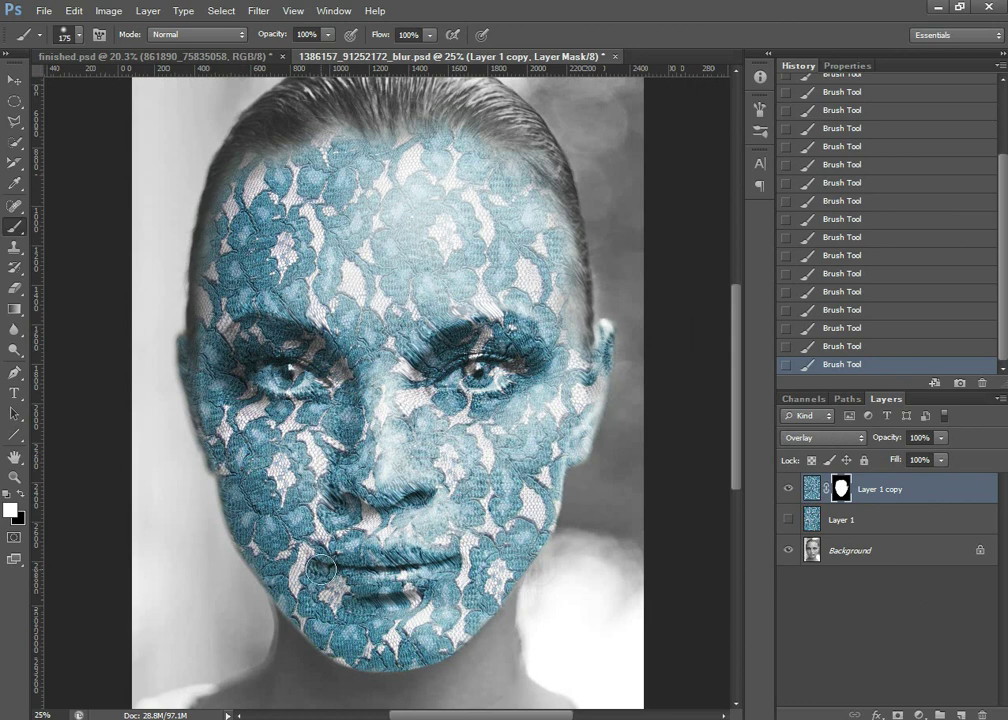
# Temporarily disable the Layer 1 copy mask to compare the unmasked lace, and re-enable it.
pyautogui.scroll(-1, 321, 576)
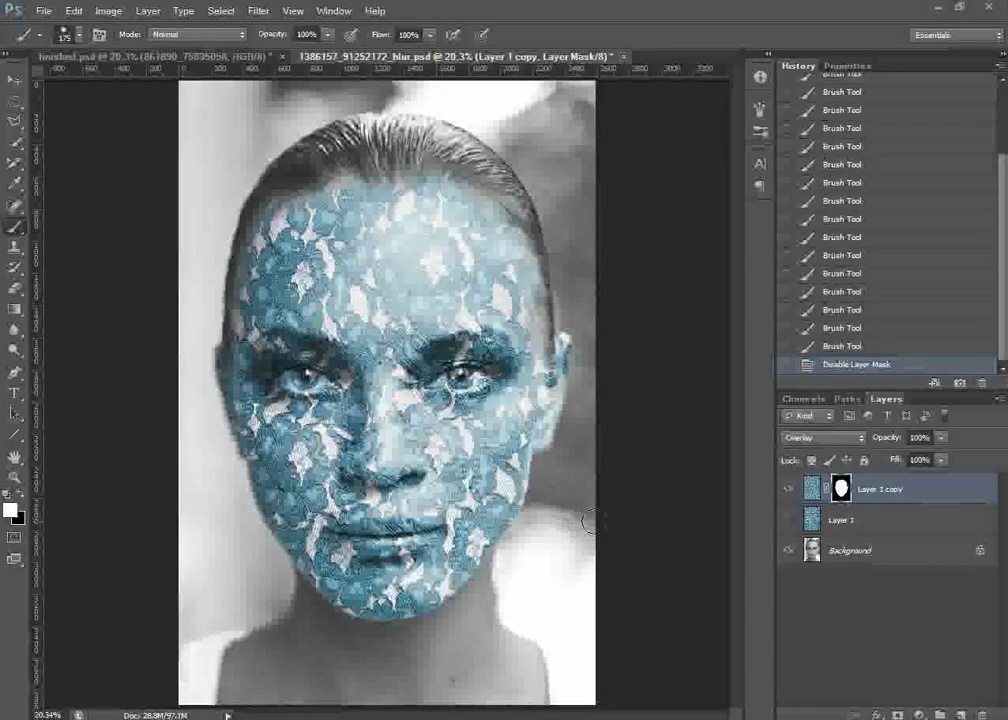
pyautogui.keyDown('shift'); pyautogui.click(843, 490); pyautogui.keyUp('shift')
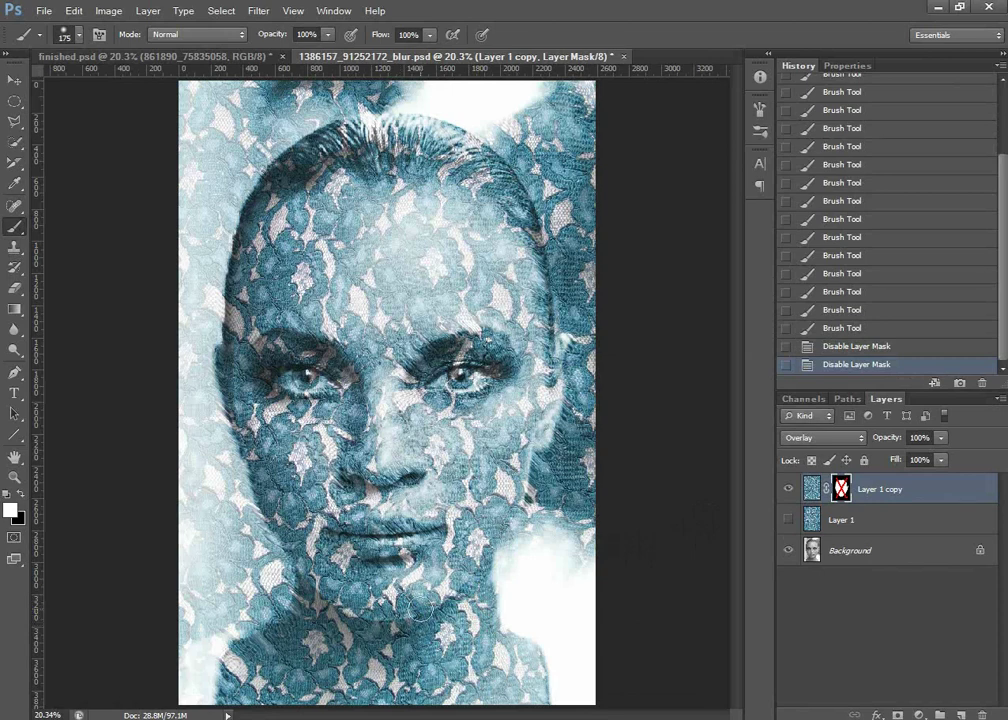
pyautogui.keyDown('shift'); pyautogui.click(840, 495); pyautogui.keyUp('shift')
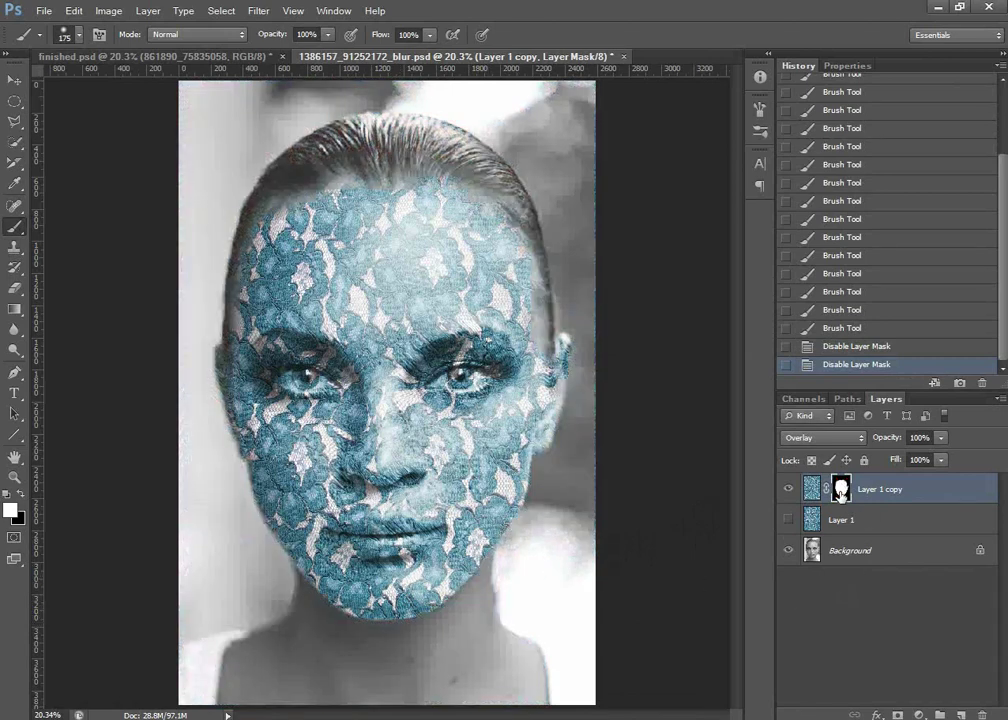
# Duplicate Layer 1, hide the masked lace layer, show the new duplicate and move its lace pattern straight down.
pyautogui.click(870, 528)
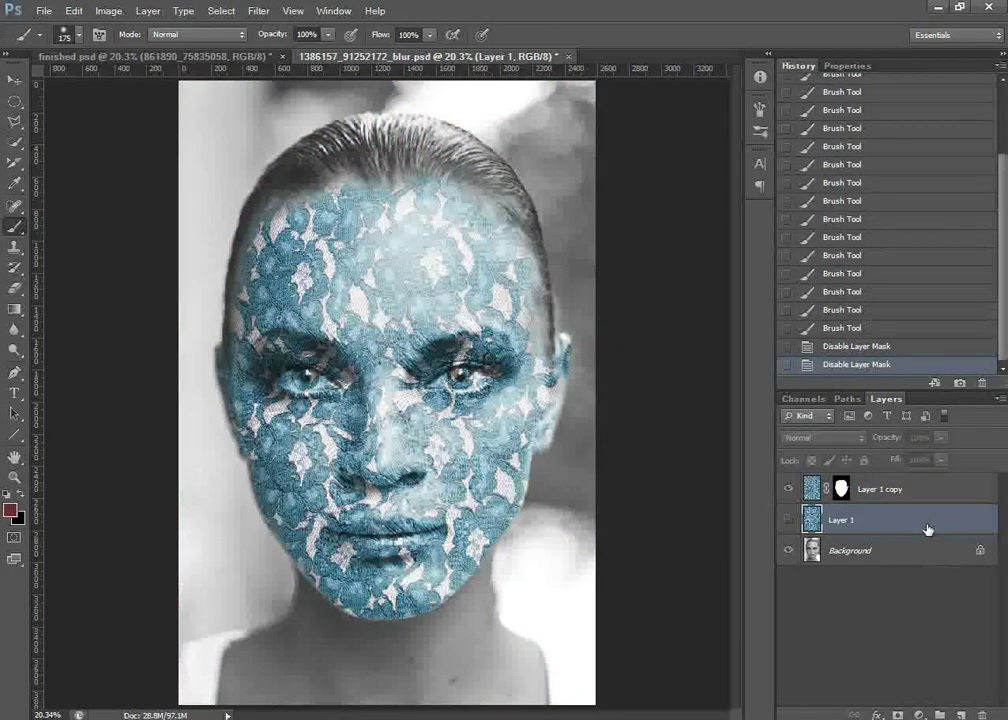
pyautogui.hotkey('ctrl', 'j')
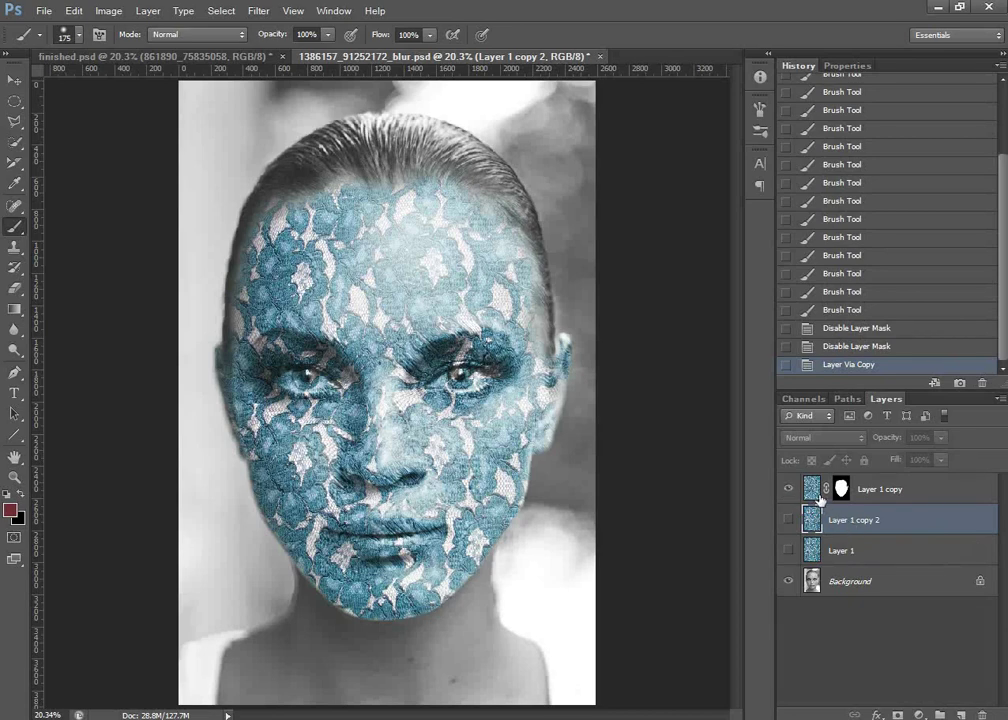
pyautogui.click(789, 490)
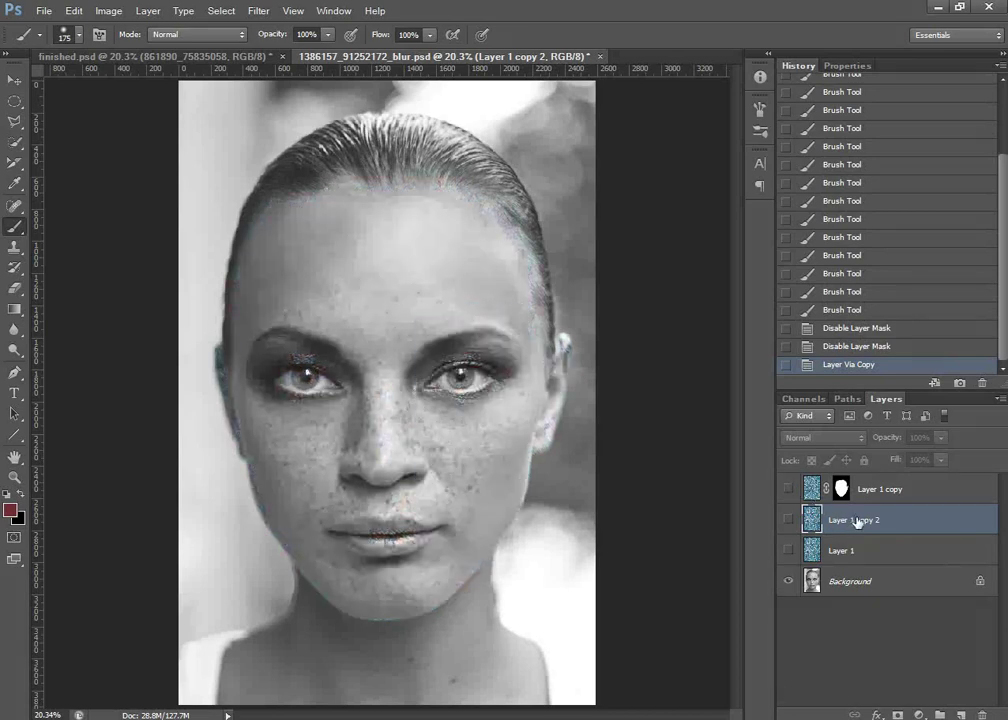
pyautogui.click(789, 521)
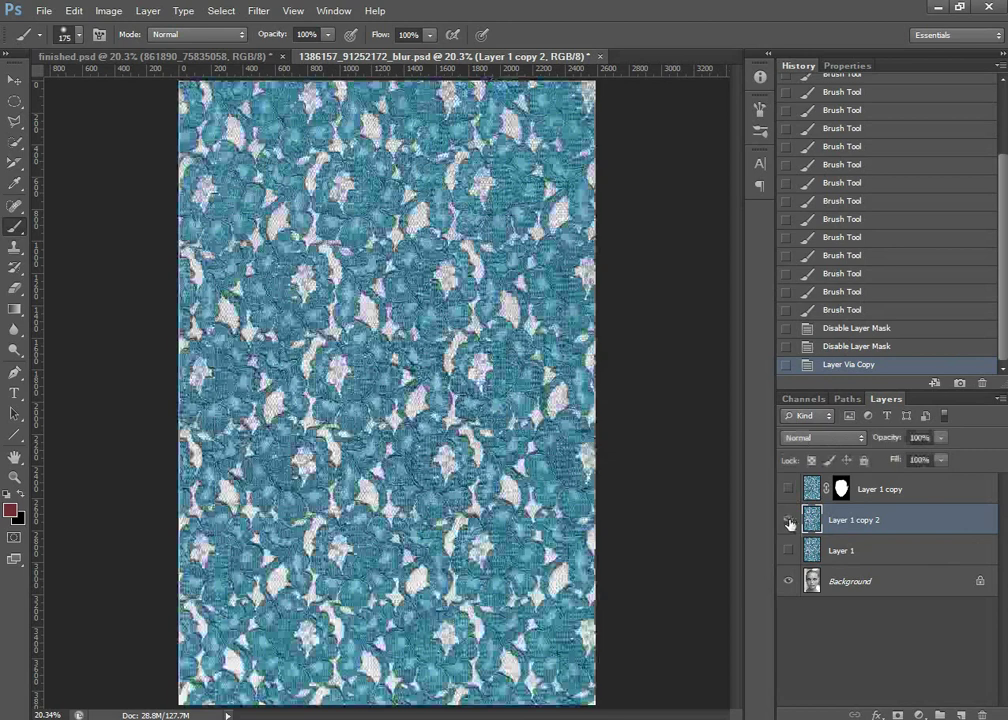
pyautogui.click(18, 84)
pyautogui.moveTo(425, 163); pyautogui.dragTo(427, 226)
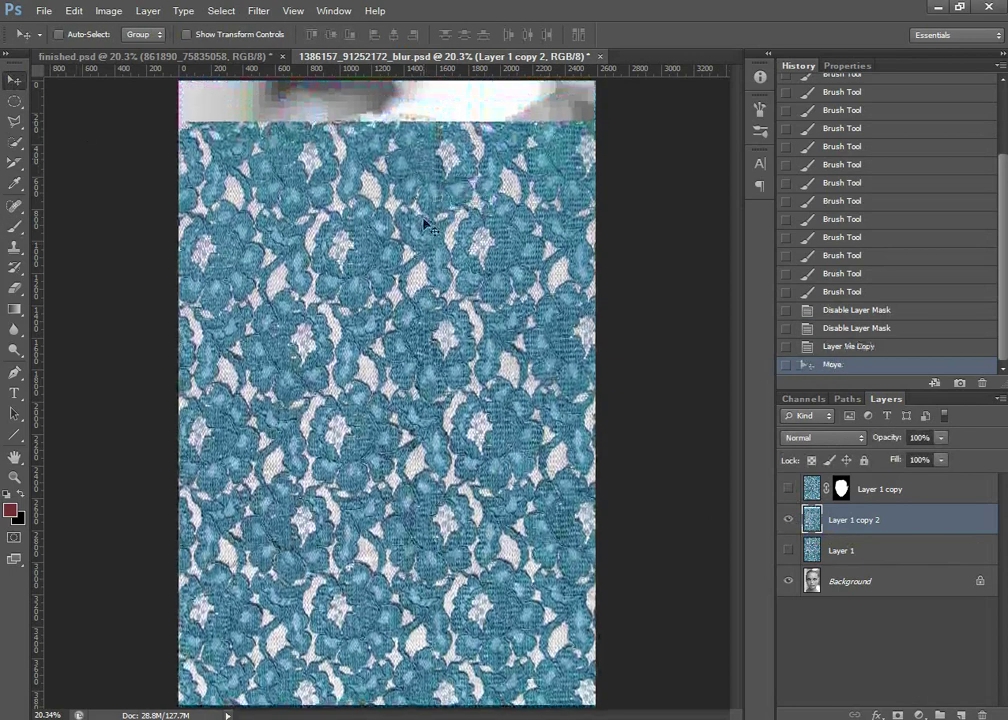
# Reapply the last Displace filter to Layer 1 copy 2 and hide the layer behind a black layer mask.
pyautogui.click(262, 12)
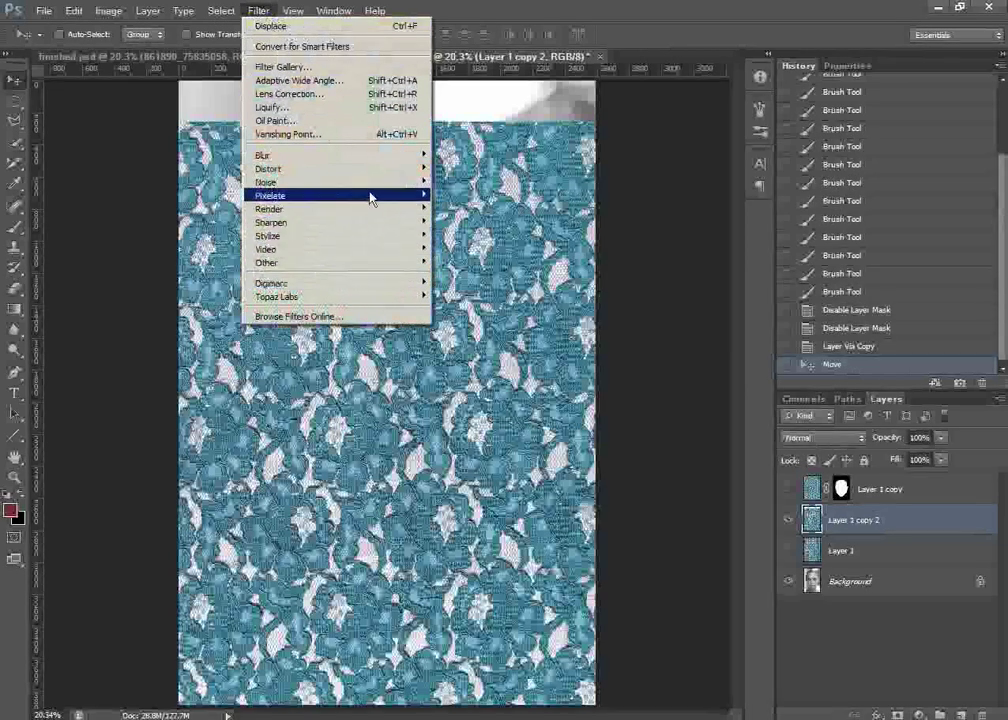
pyautogui.moveTo(395, 177)
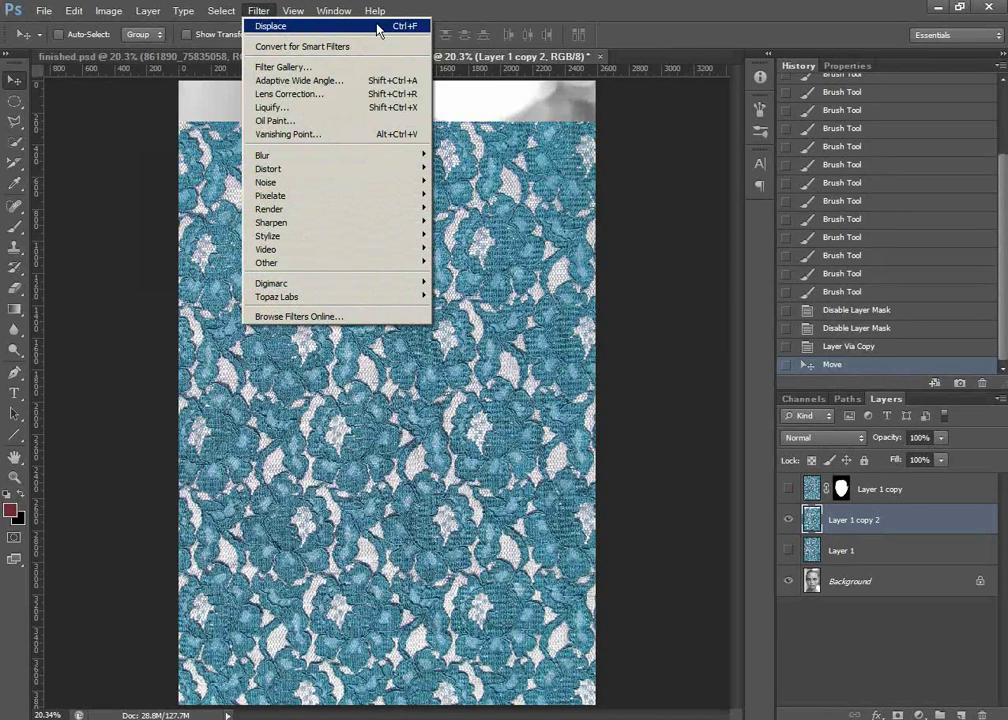
pyautogui.click(377, 26)
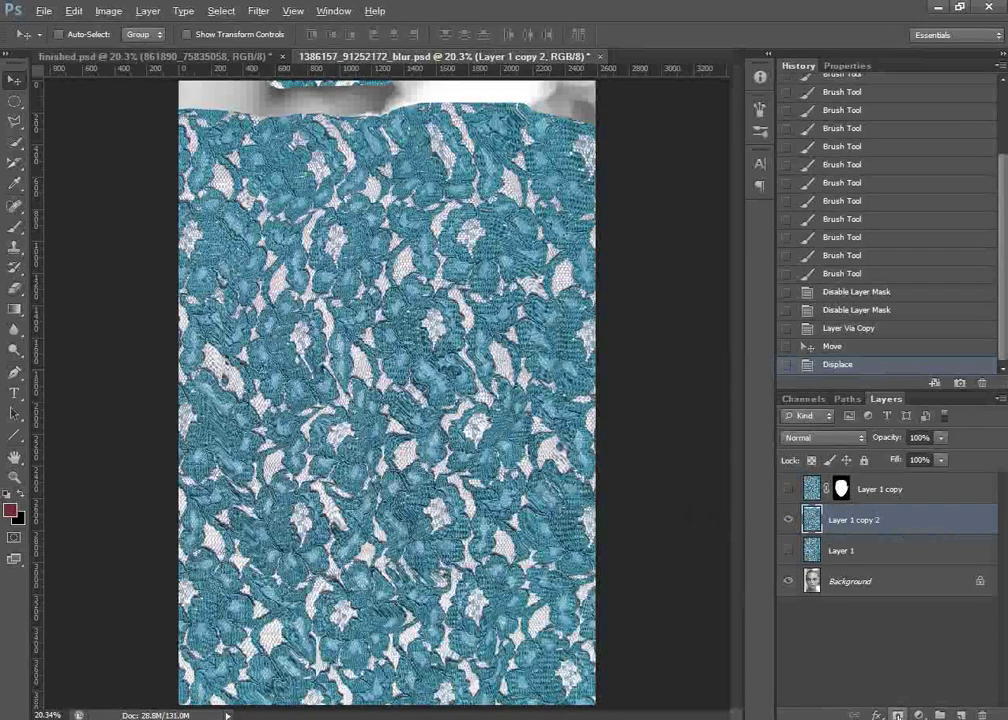
pyautogui.keyDown('alt'); pyautogui.click(897, 716); pyautogui.keyUp('alt')
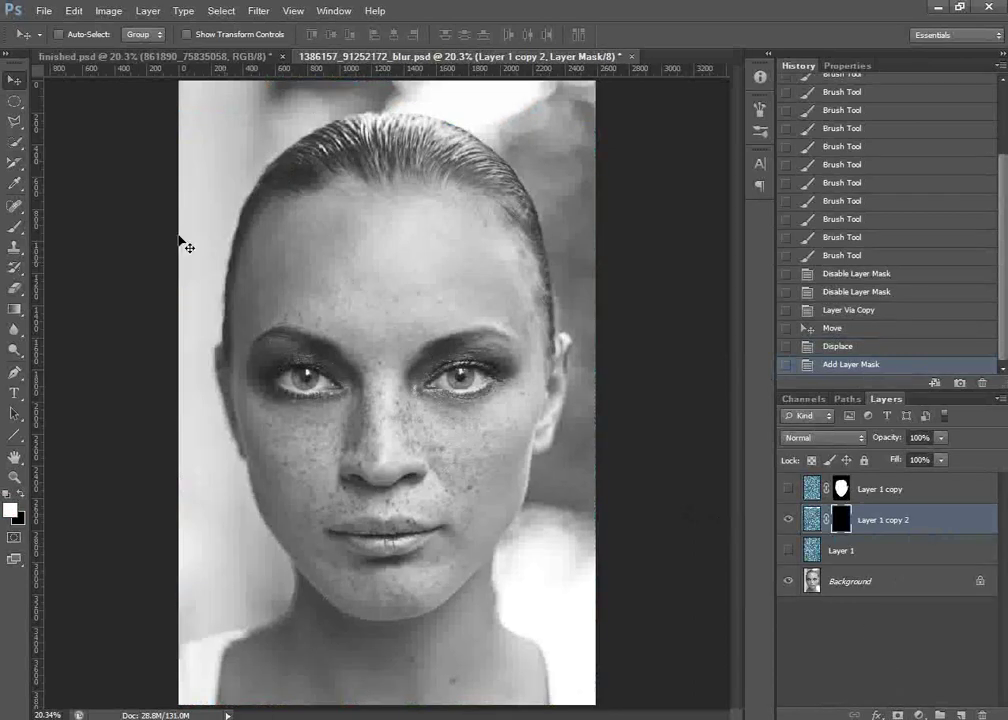
# Activate the Brush tool and set Layer 1 copy 2's blending mode to Overlay.
pyautogui.click(14, 205)
pyautogui.click(14, 226)
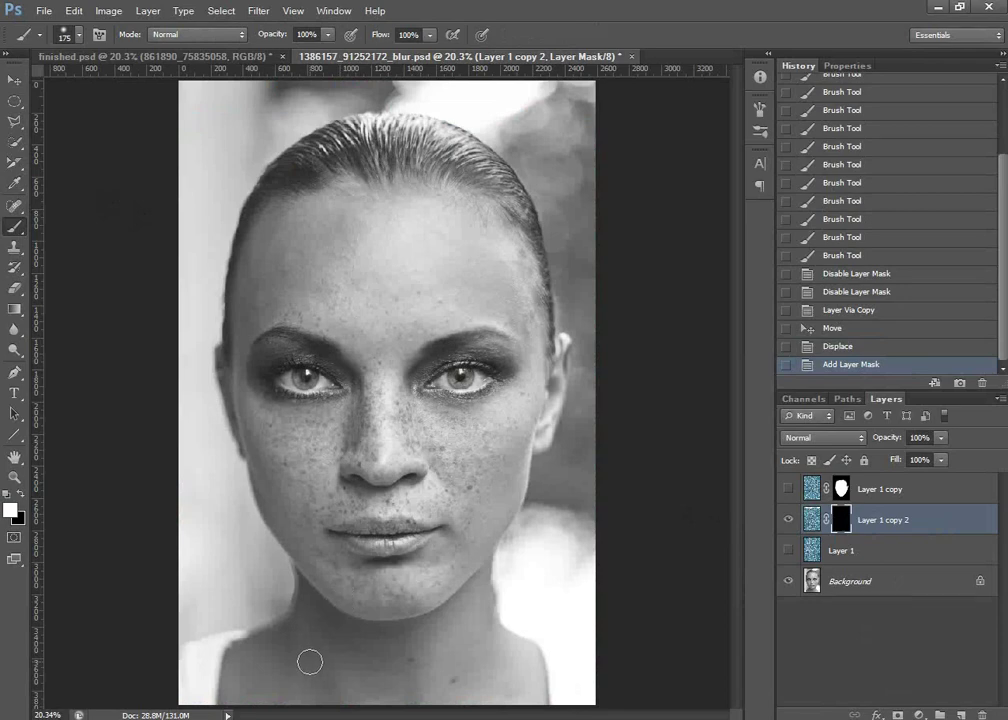
pyautogui.click(856, 440)
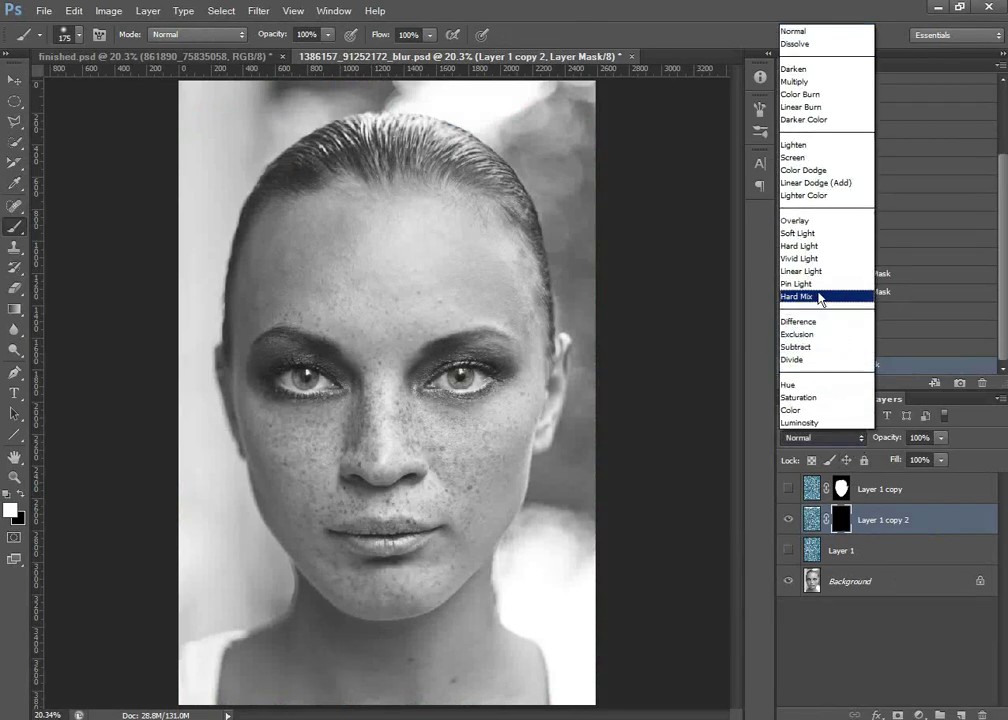
pyautogui.click(810, 230)
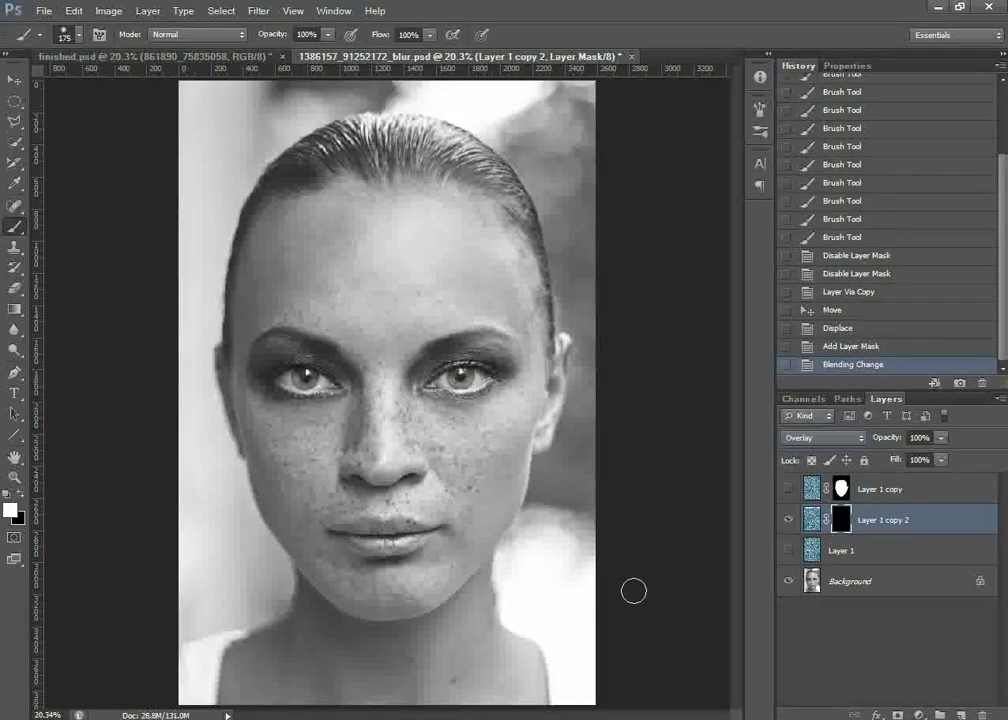
# Paint the Layer 1 copy 2 mask white with a 175 px brush to reveal lace across the chest and lower neck.
pyautogui.moveTo(365, 680); pyautogui.dragTo(322, 708)
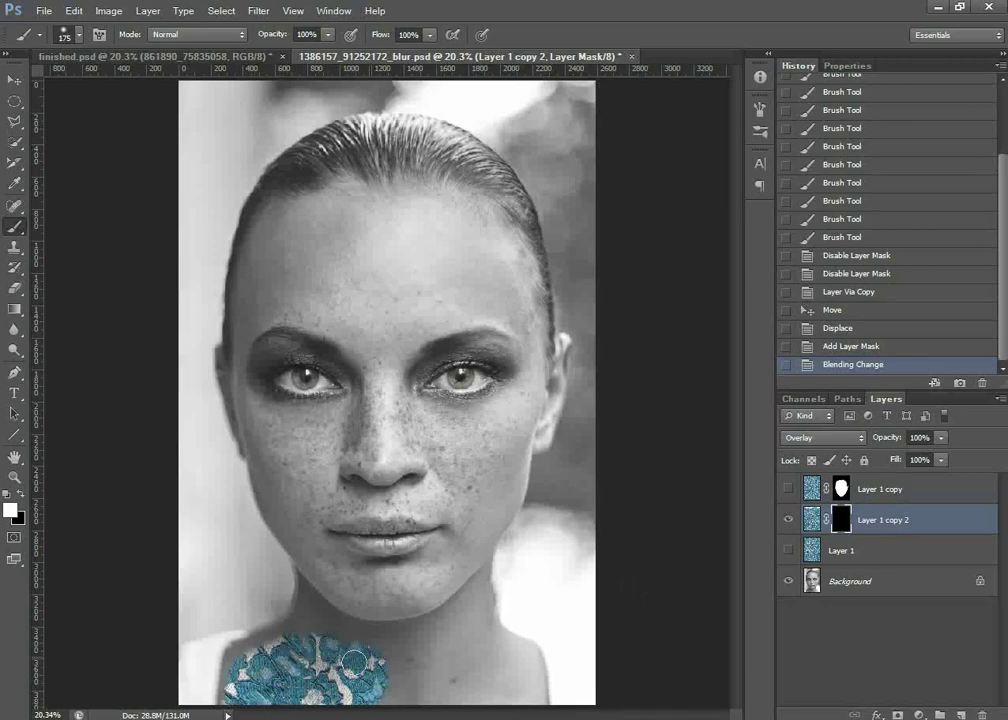
pyautogui.moveTo(353, 660)
pyautogui.mouseDown()
pyautogui.moveTo(366, 694)
pyautogui.moveTo(400, 703)
pyautogui.moveTo(459, 706)
pyautogui.moveTo(500, 690)
pyautogui.mouseUp()
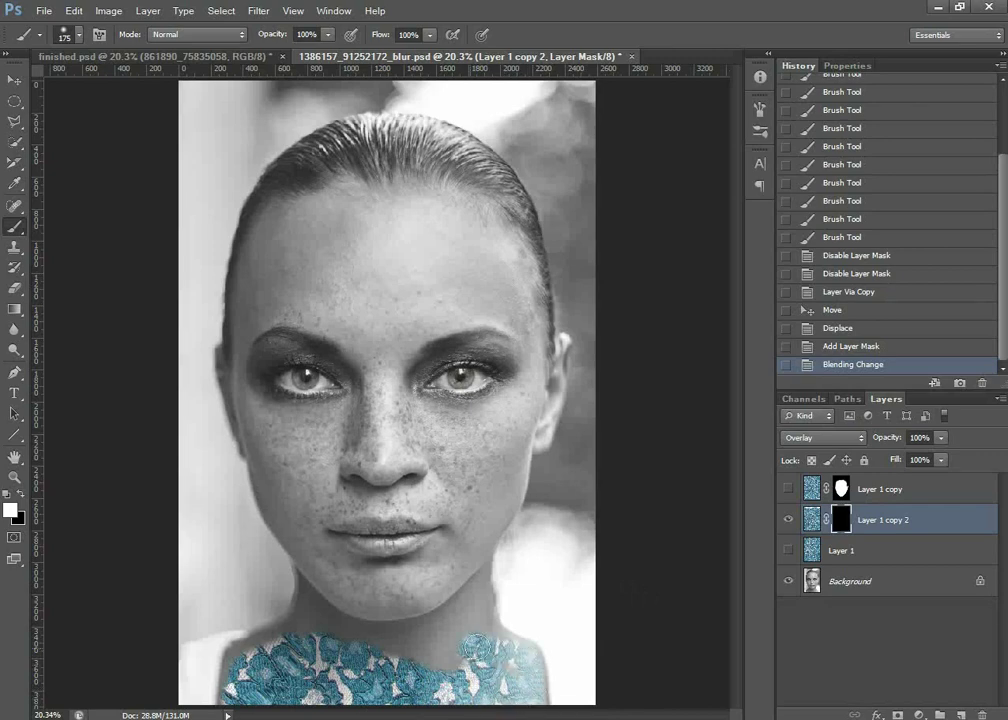
pyautogui.moveTo(475, 648); pyautogui.dragTo(440, 652)
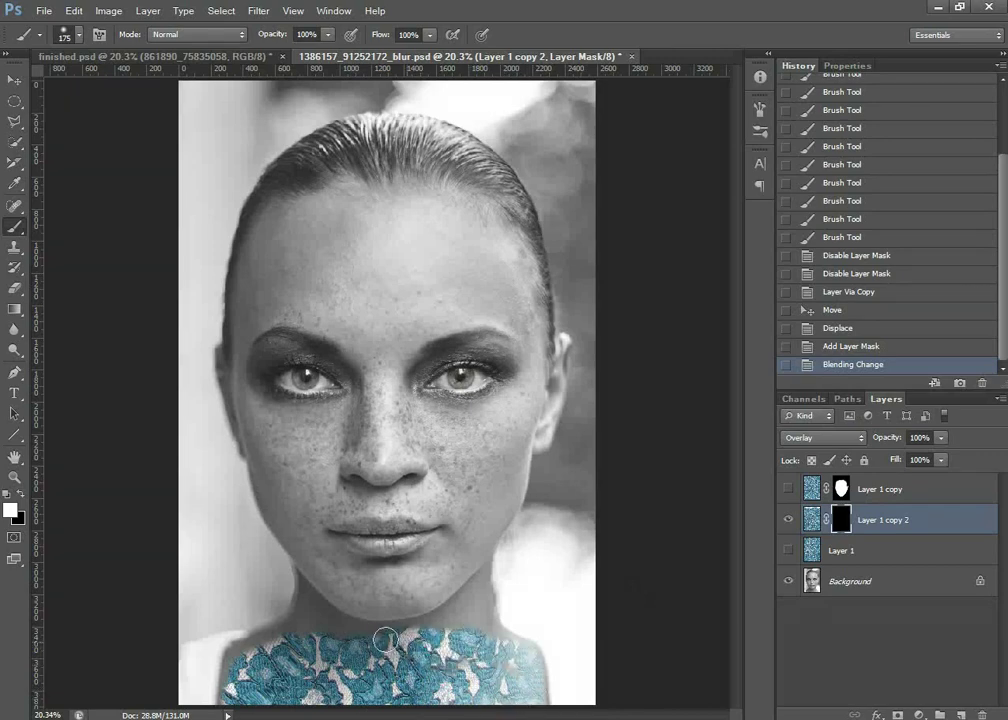
pyautogui.moveTo(277, 643); pyautogui.dragTo(262, 652)
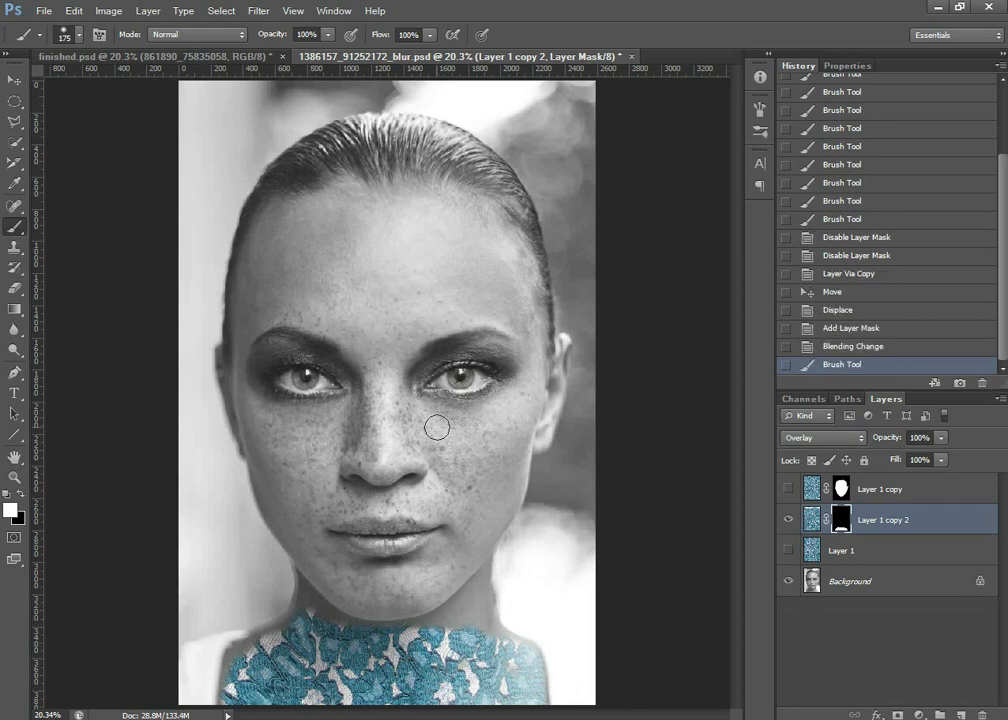
# Reveal the lace along the edge of the left shoulder by painting the mask white with a 90 px brush.
pyautogui.scroll(3, 322, 562)
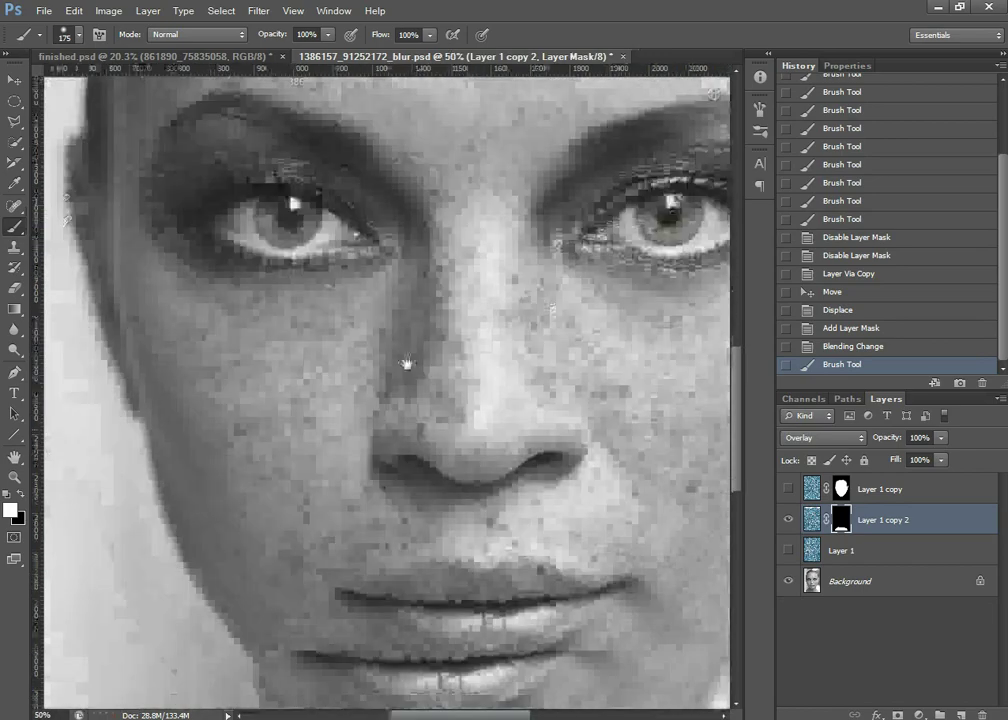
pyautogui.moveTo(331, 586); pyautogui.dragTo(508, 299)
pyautogui.moveTo(389, 541); pyautogui.dragTo(479, 346)
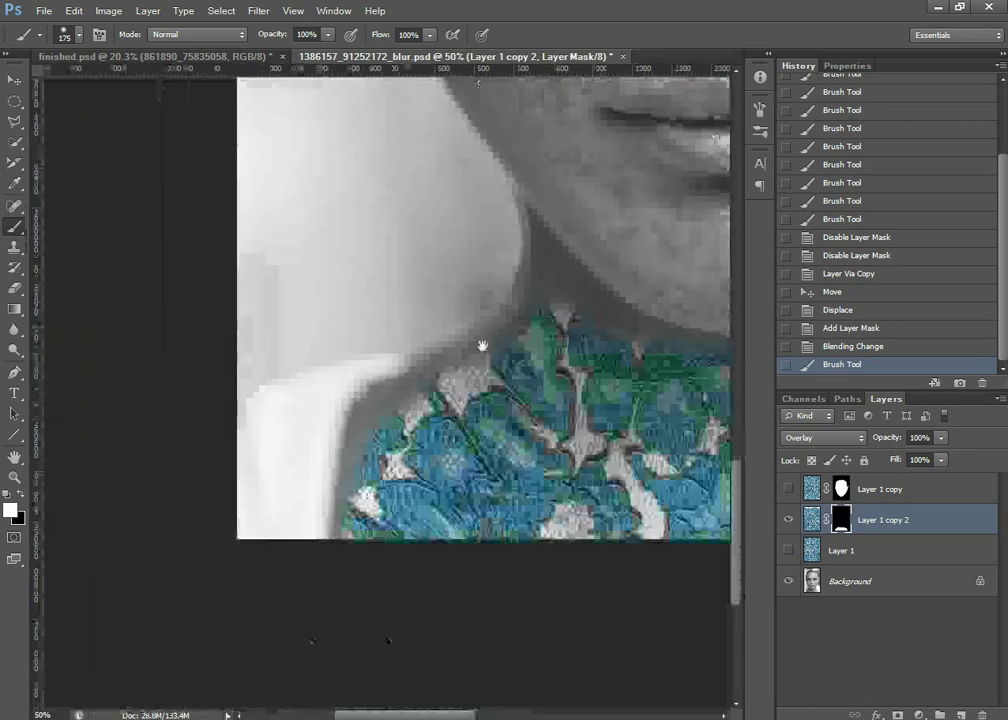
pyautogui.moveTo(368, 512)
pyautogui.mouseDown()
pyautogui.moveTo(382, 424)
pyautogui.moveTo(385, 438)
pyautogui.moveTo(392, 428)
pyautogui.moveTo(406, 493)
pyautogui.mouseUp()
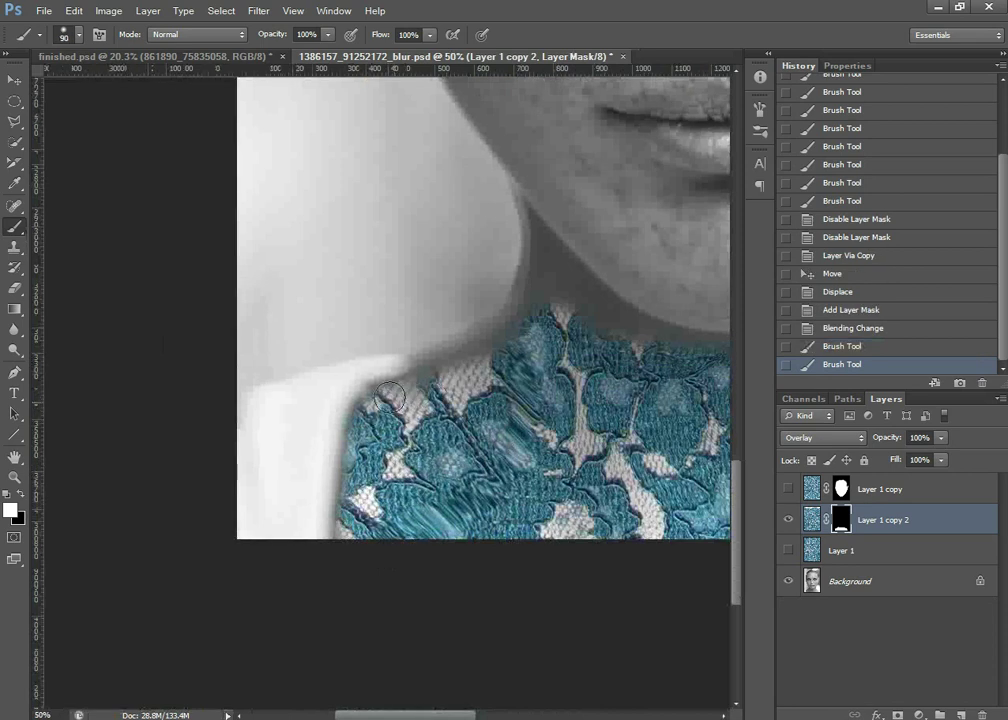
pyautogui.moveTo(409, 397)
pyautogui.mouseDown()
pyautogui.moveTo(448, 378)
pyautogui.moveTo(460, 388)
pyautogui.moveTo(425, 393)
pyautogui.moveTo(457, 385)
pyautogui.moveTo(418, 404)
pyautogui.mouseUp()
# Paint lace up the left side of the neck with a 175 px white brush, and mask out the spill beside it with black.
pyautogui.press(']')
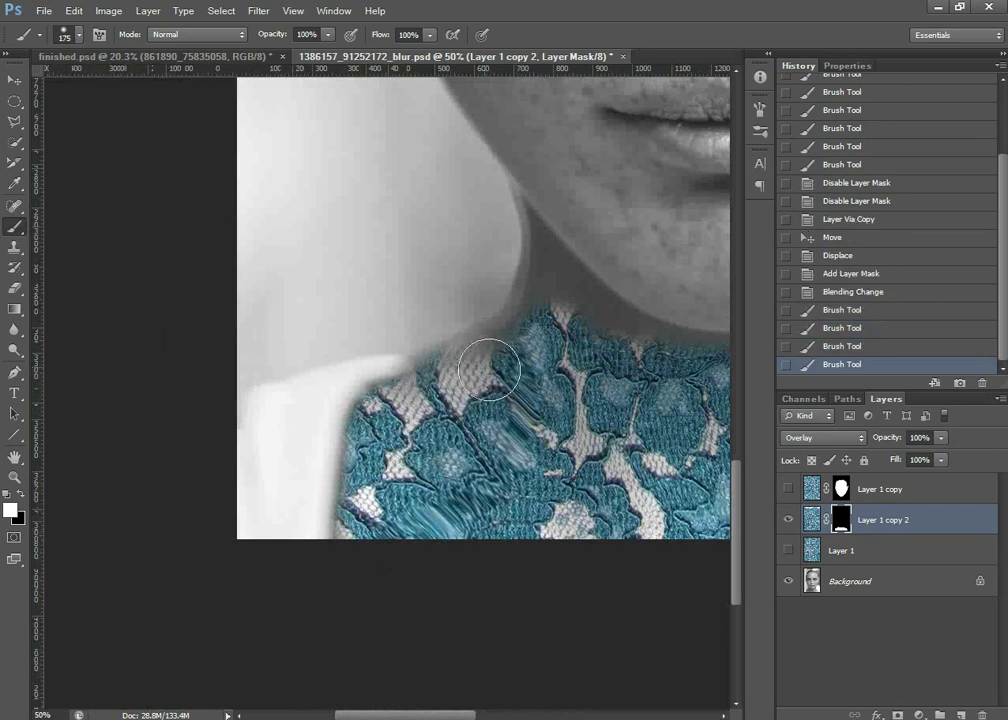
pyautogui.moveTo(489, 370)
pyautogui.mouseDown()
pyautogui.moveTo(535, 340)
pyautogui.moveTo(539, 362)
pyautogui.moveTo(548, 342)
pyautogui.moveTo(535, 331)
pyautogui.moveTo(470, 407)
pyautogui.moveTo(467, 428)
pyautogui.moveTo(472, 393)
pyautogui.moveTo(490, 386)
pyautogui.moveTo(479, 292)
pyautogui.mouseUp()
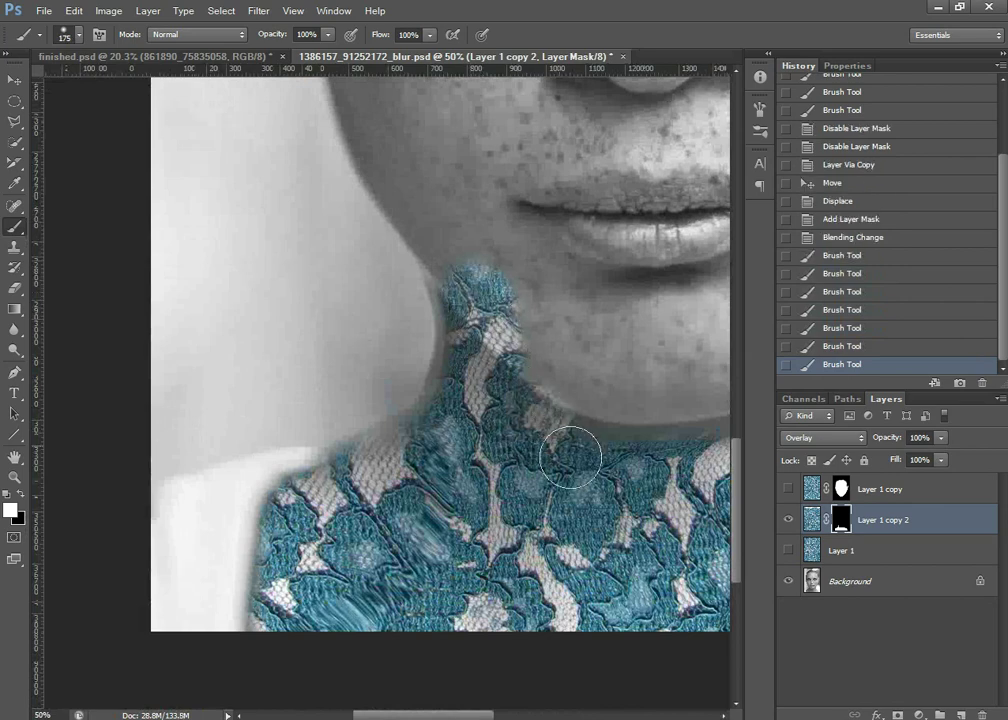
pyautogui.moveTo(570, 457)
pyautogui.mouseDown()
pyautogui.moveTo(599, 465)
pyautogui.moveTo(500, 415)
pyautogui.moveTo(465, 470)
pyautogui.mouseUp()
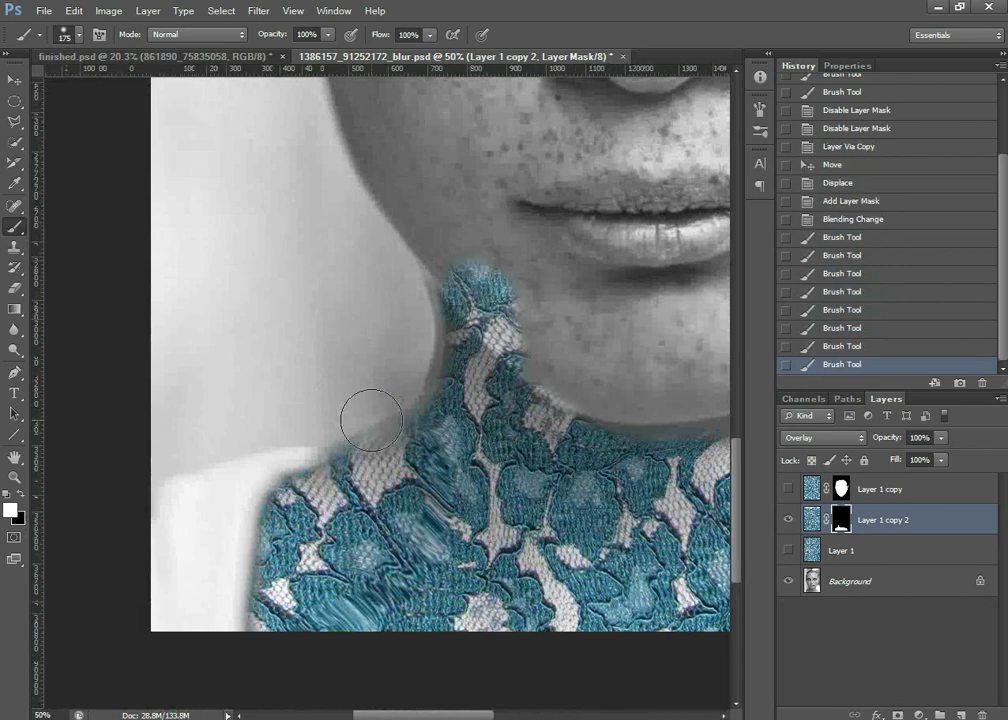
pyautogui.press('x')
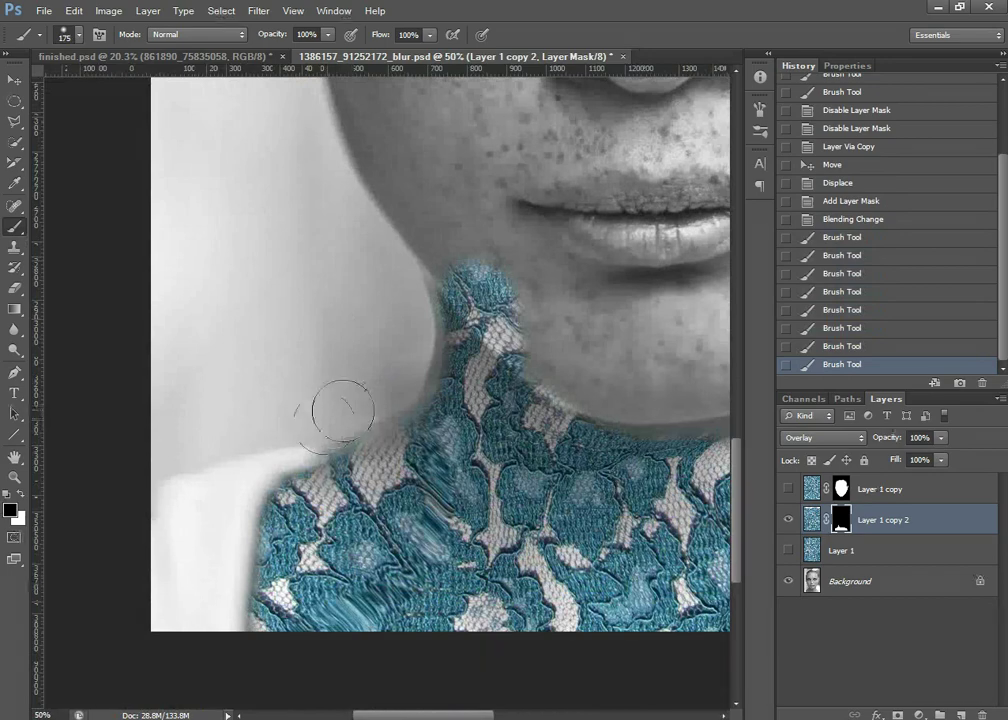
pyautogui.moveTo(343, 411); pyautogui.dragTo(355, 396)
# Paint the mask white to reveal lace on the right shoulder, up the right side of the neck and under the chin.
pyautogui.press('x')
pyautogui.moveTo(619, 500)
pyautogui.mouseDown()
pyautogui.moveTo(475, 496)
pyautogui.moveTo(565, 501)
pyautogui.moveTo(575, 493)
pyautogui.moveTo(545, 491)
pyautogui.moveTo(547, 476)
pyautogui.moveTo(630, 461)
pyautogui.moveTo(615, 454)
pyautogui.moveTo(670, 433)
pyautogui.mouseUp()
pyautogui.moveTo(690, 451)
pyautogui.mouseDown()
pyautogui.moveTo(482, 471)
pyautogui.moveTo(559, 544)
pyautogui.moveTo(545, 532)
pyautogui.moveTo(567, 645)
pyautogui.moveTo(598, 639)
pyautogui.moveTo(546, 511)
pyautogui.moveTo(604, 557)
pyautogui.mouseUp()
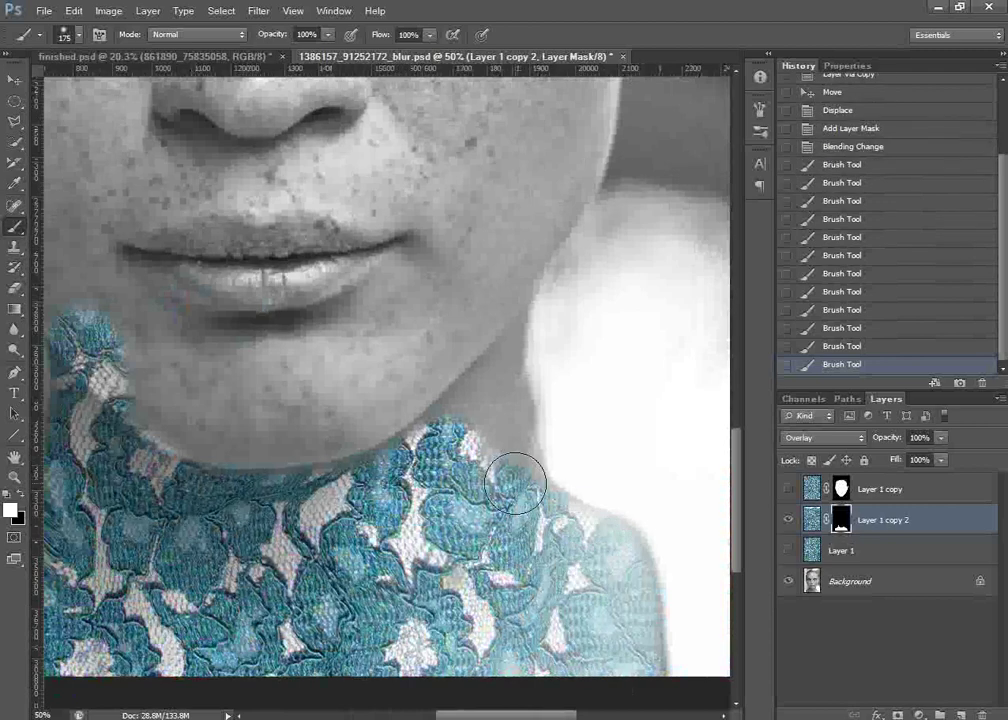
pyautogui.moveTo(515, 483)
pyautogui.mouseDown()
pyautogui.moveTo(485, 348)
pyautogui.moveTo(499, 284)
pyautogui.moveTo(457, 404)
pyautogui.moveTo(437, 462)
pyautogui.mouseUp()
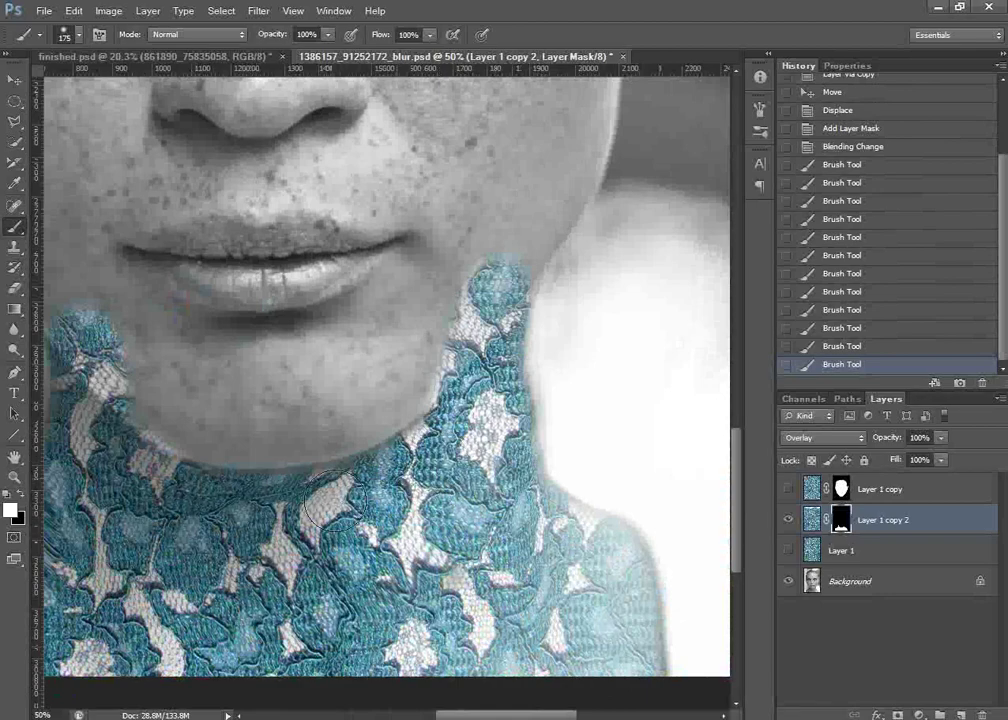
pyautogui.moveTo(334, 499); pyautogui.dragTo(232, 500)
# Fill in the remaining lace along the left neck edge and left shoulder with the white brush.
pyautogui.moveTo(190, 456); pyautogui.dragTo(527, 459)
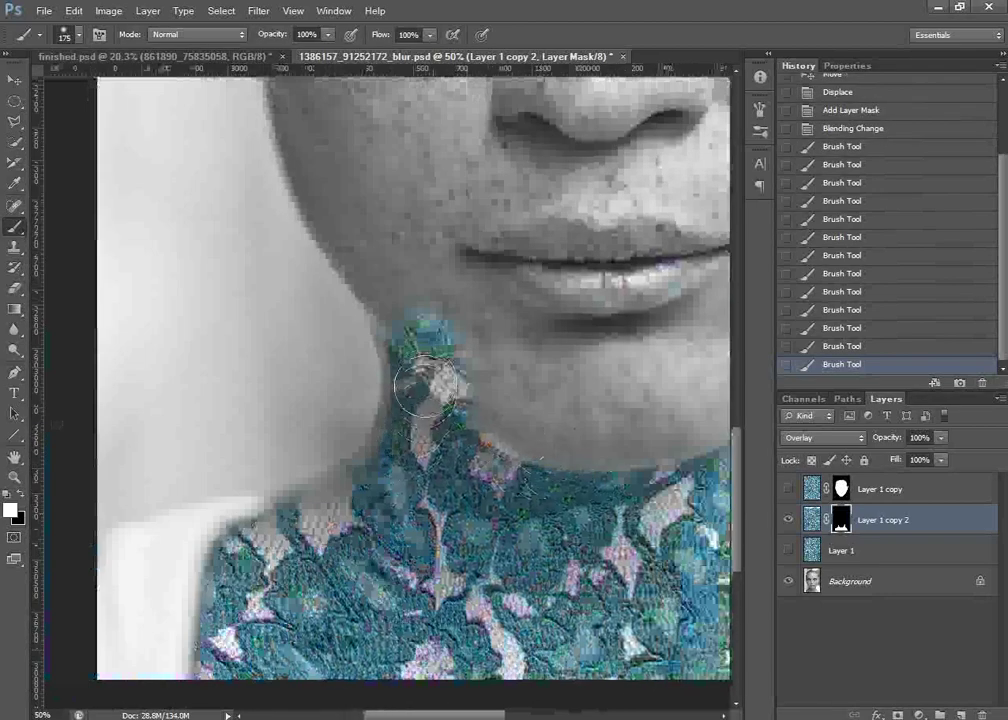
pyautogui.moveTo(425, 385)
pyautogui.mouseDown()
pyautogui.moveTo(411, 308)
pyautogui.moveTo(425, 428)
pyautogui.moveTo(375, 495)
pyautogui.moveTo(302, 570)
pyautogui.mouseUp()
pyautogui.moveTo(298, 580)
pyautogui.mouseDown()
pyautogui.moveTo(297, 620)
pyautogui.moveTo(380, 618)
pyautogui.mouseUp()
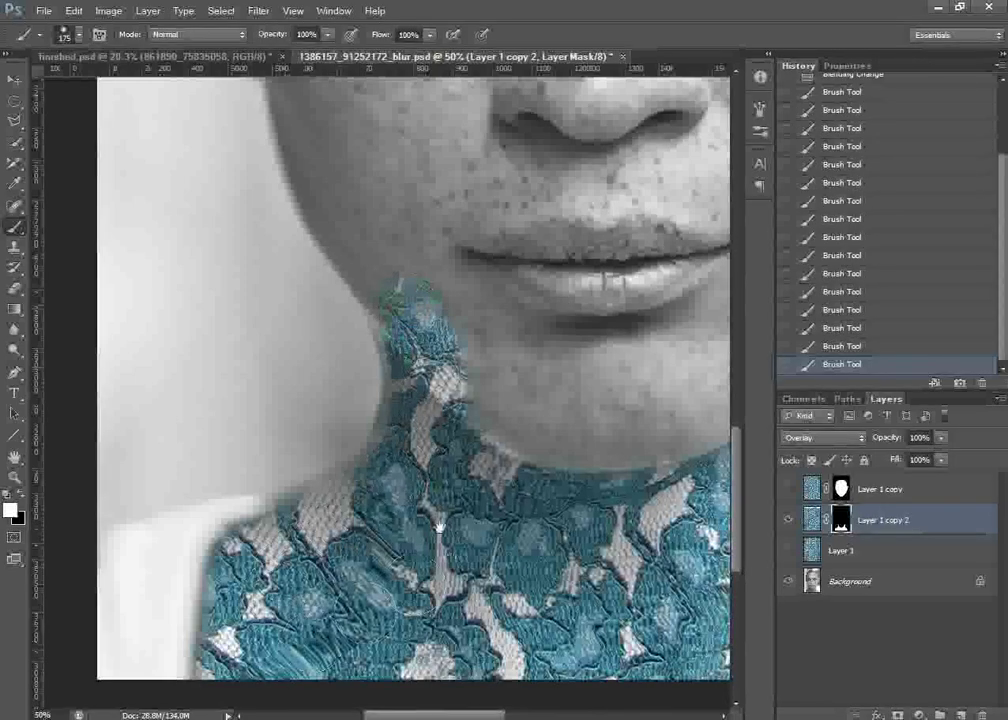
# Increase the brush hardness and paint the mask black along the jawline to remove neck lace overlapping the face.
pyautogui.moveTo(439, 528); pyautogui.dragTo(206, 508)
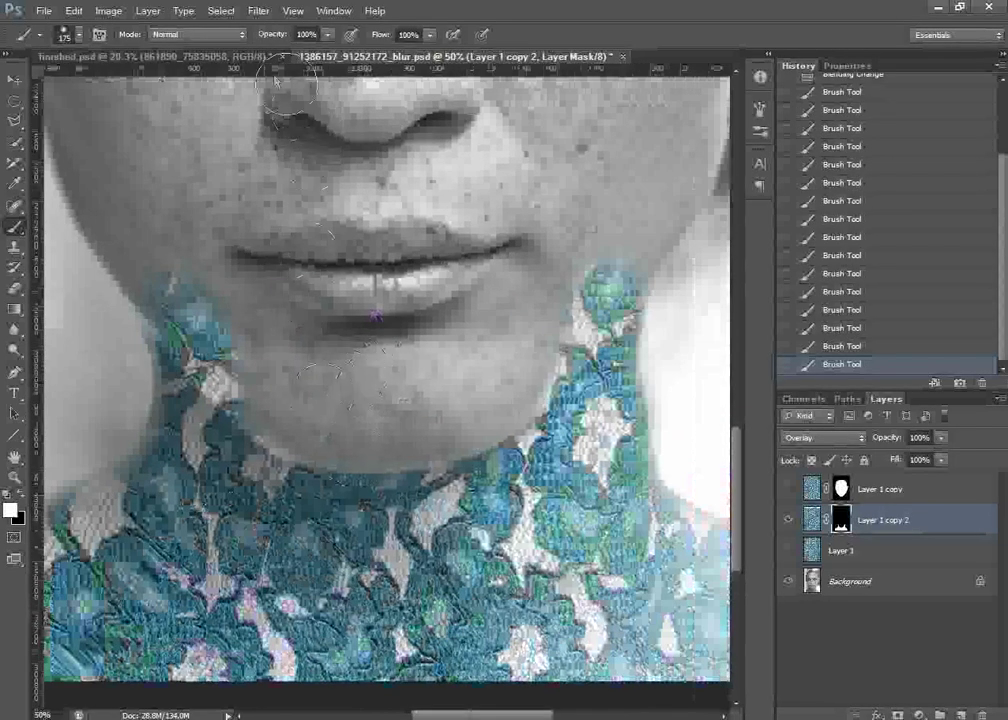
pyautogui.click(79, 37)
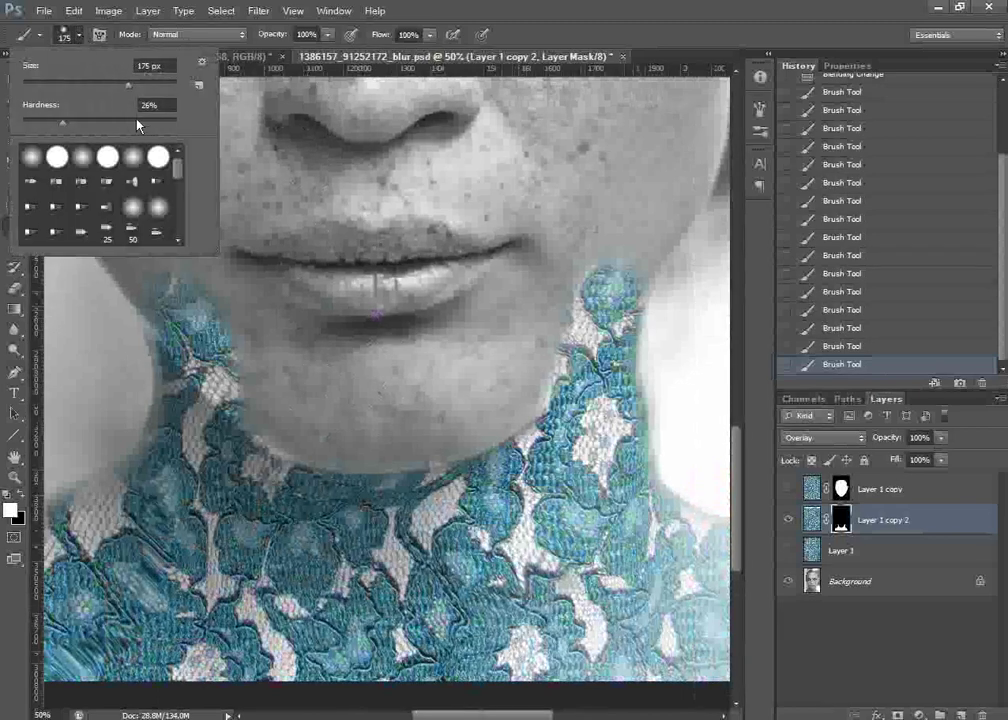
pyautogui.moveTo(137, 121); pyautogui.dragTo(117, 121)
pyautogui.click(495, 20)
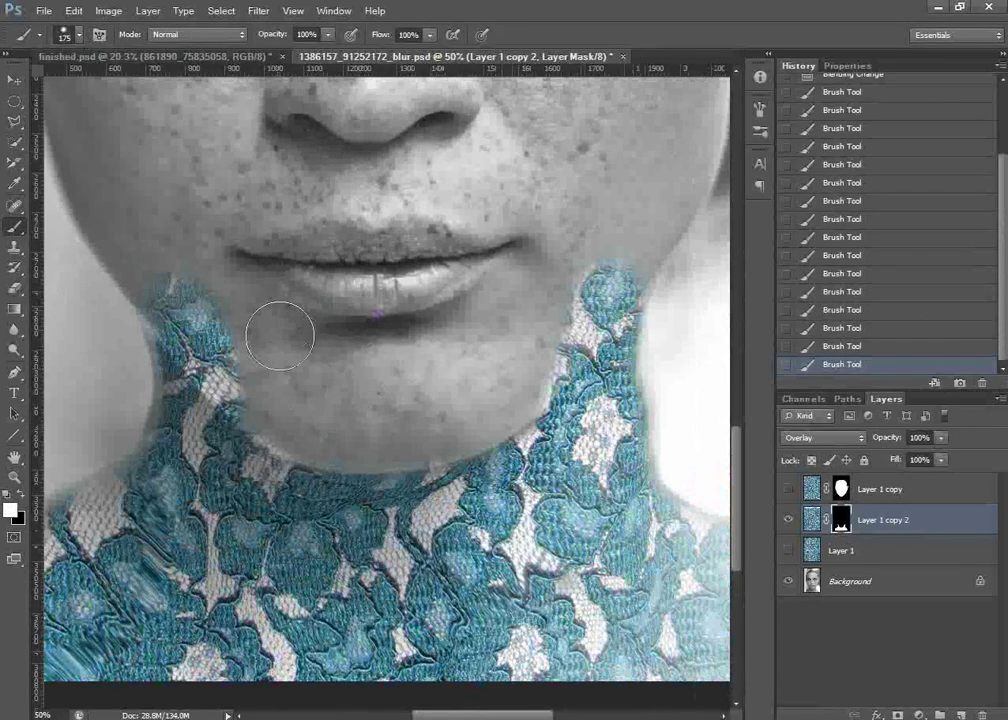
pyautogui.press('x')
pyautogui.moveTo(204, 276)
pyautogui.mouseDown()
pyautogui.moveTo(198, 286)
pyautogui.moveTo(166, 274)
pyautogui.moveTo(243, 382)
pyautogui.moveTo(230, 367)
pyautogui.moveTo(302, 420)
pyautogui.mouseUp()
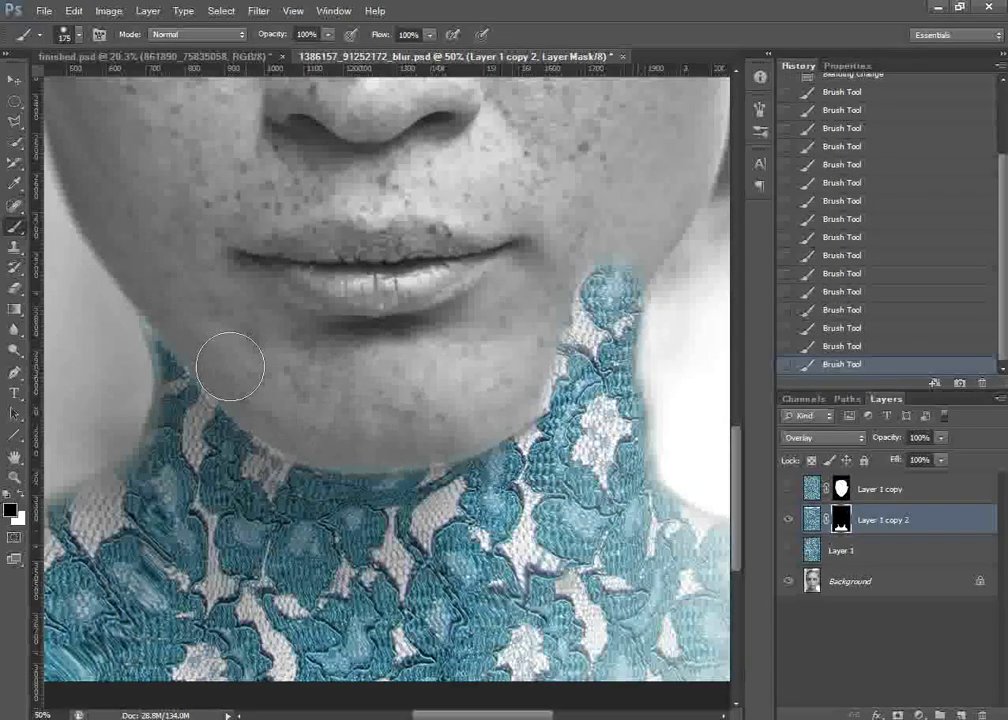
pyautogui.moveTo(191, 322)
pyautogui.mouseDown()
pyautogui.moveTo(185, 304)
pyautogui.moveTo(203, 342)
pyautogui.moveTo(257, 387)
pyautogui.moveTo(427, 391)
pyautogui.moveTo(470, 407)
pyautogui.moveTo(358, 435)
pyautogui.moveTo(434, 416)
pyautogui.moveTo(509, 363)
pyautogui.moveTo(510, 392)
pyautogui.moveTo(542, 343)
pyautogui.moveTo(560, 333)
pyautogui.moveTo(538, 360)
pyautogui.moveTo(598, 292)
pyautogui.moveTo(621, 248)
pyautogui.moveTo(536, 353)
pyautogui.moveTo(610, 252)
pyautogui.moveTo(617, 268)
pyautogui.moveTo(567, 331)
pyautogui.moveTo(504, 394)
pyautogui.mouseUp()
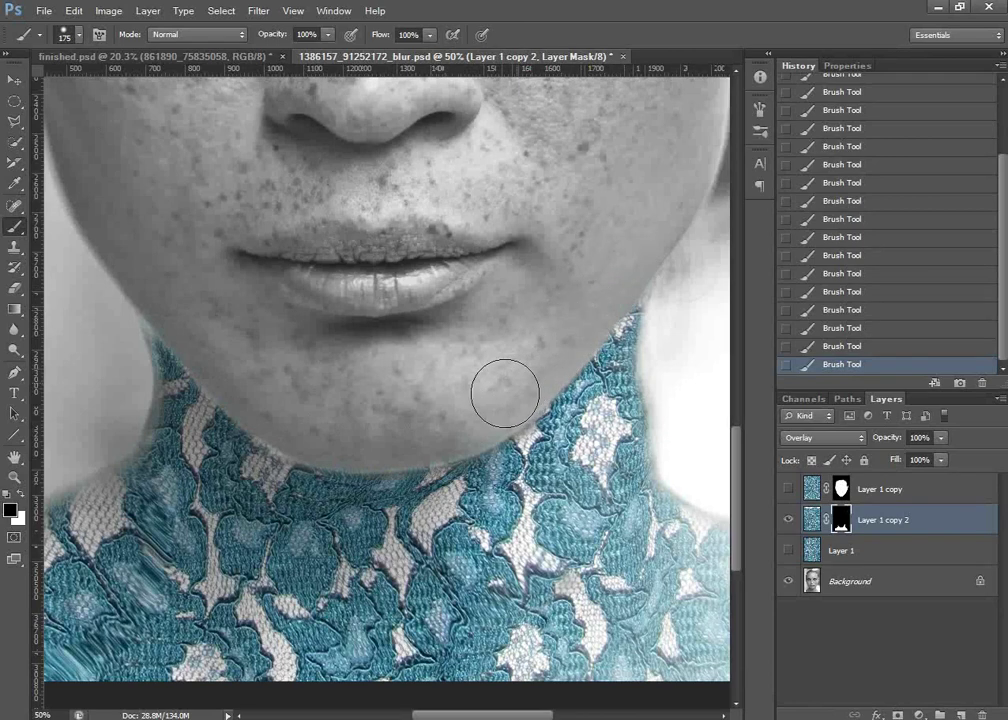
# Show the face lace layer, Layer 1 copy, together with the neck lace and view the whole portrait.
pyautogui.click(789, 490)
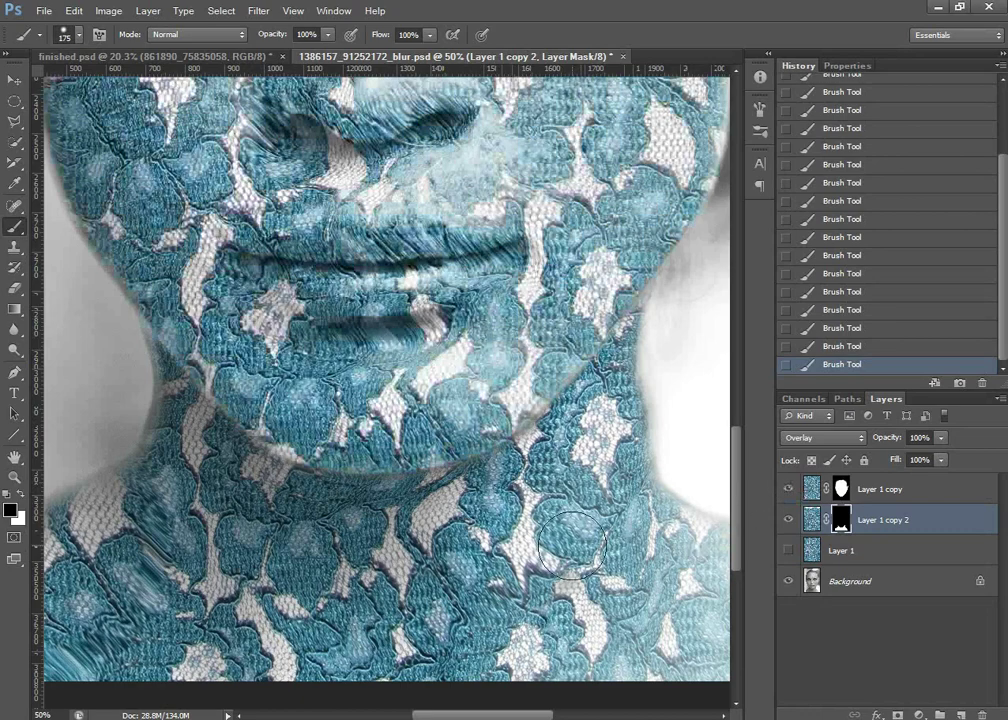
pyautogui.hotkey('ctrl', '-')
pyautogui.hotkey('ctrl', '-')
pyautogui.hotkey('ctrl', '-')
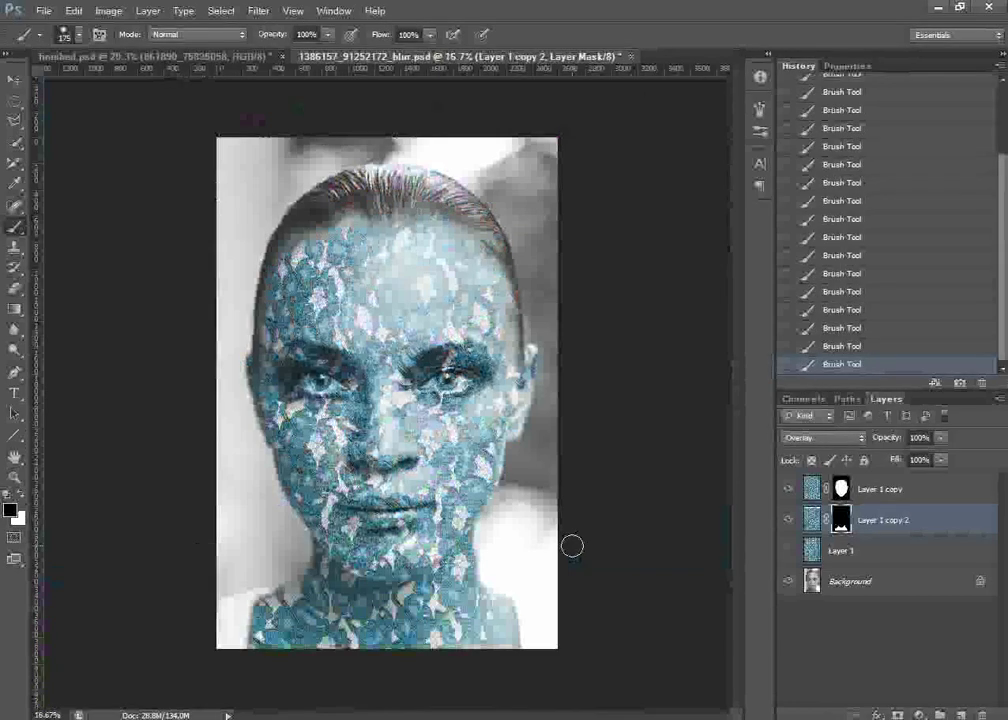
# Inspect the chin and neck up close, hiding and reshowing Layer 1 copy 2 to compare with and without the neck lace.
pyautogui.hotkey('ctrl', '+')
pyautogui.hotkey('ctrl', '+')
pyautogui.hotkey('ctrl', '+')
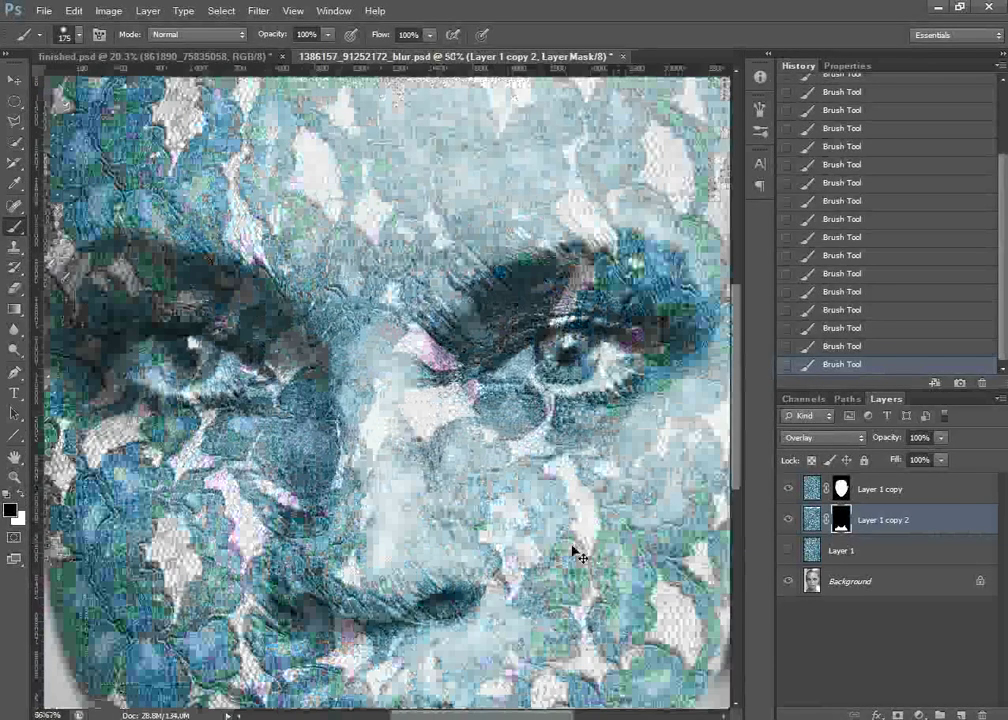
pyautogui.hotkey('ctrl', '+')
pyautogui.moveTo(400, 650); pyautogui.dragTo(445, 232)
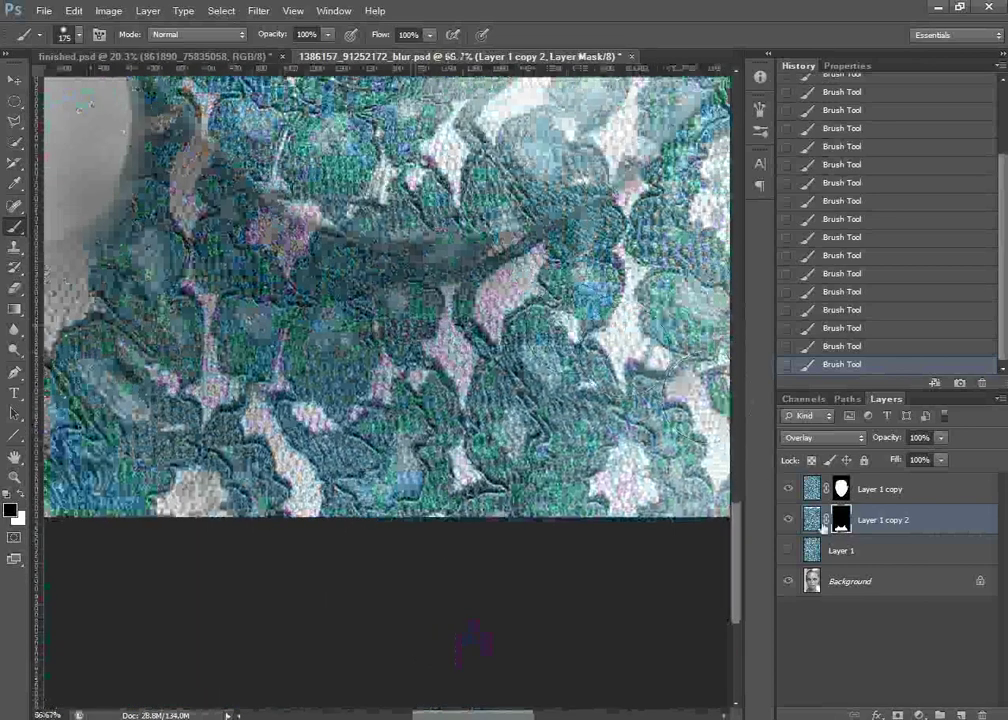
pyautogui.click(787, 519)
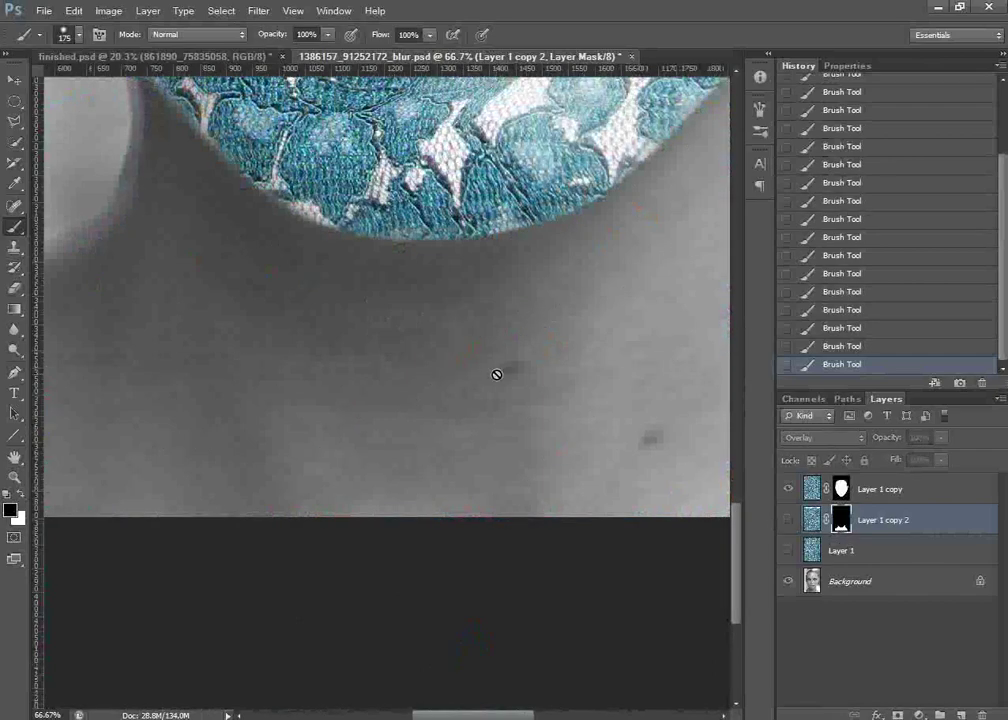
pyautogui.moveTo(359, 385); pyautogui.dragTo(534, 477)
pyautogui.click(788, 520)
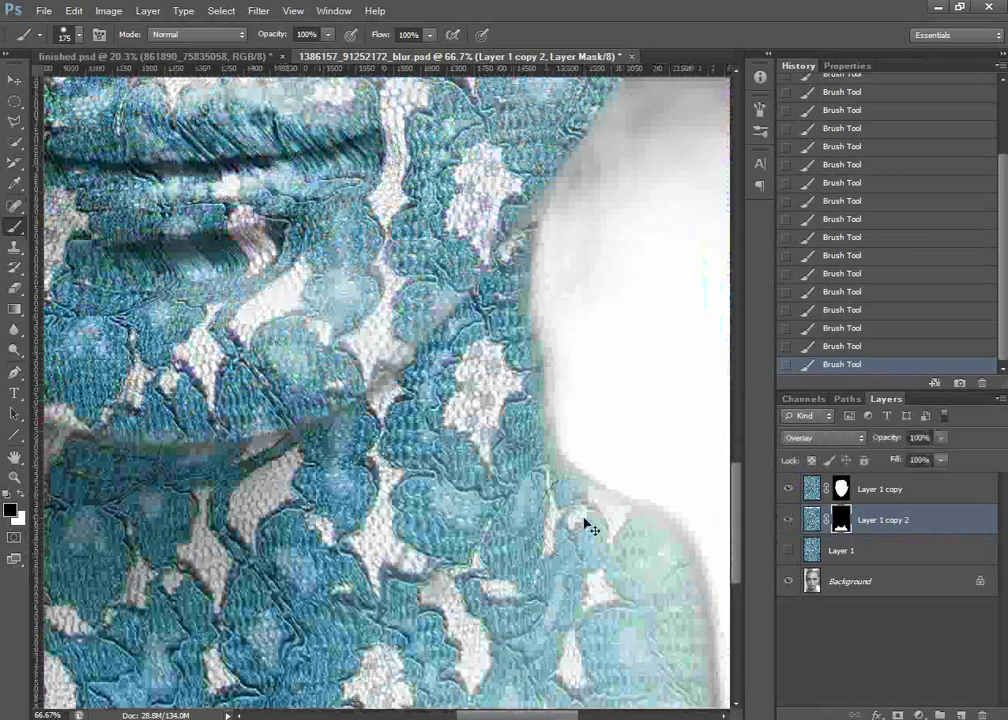
# Return to the full portrait view and make the lace image of Layer 1 copy 2 active instead of its mask.
pyautogui.hotkey('ctrl', '-')
pyautogui.hotkey('ctrl', '-')
pyautogui.hotkey('ctrl', '-')
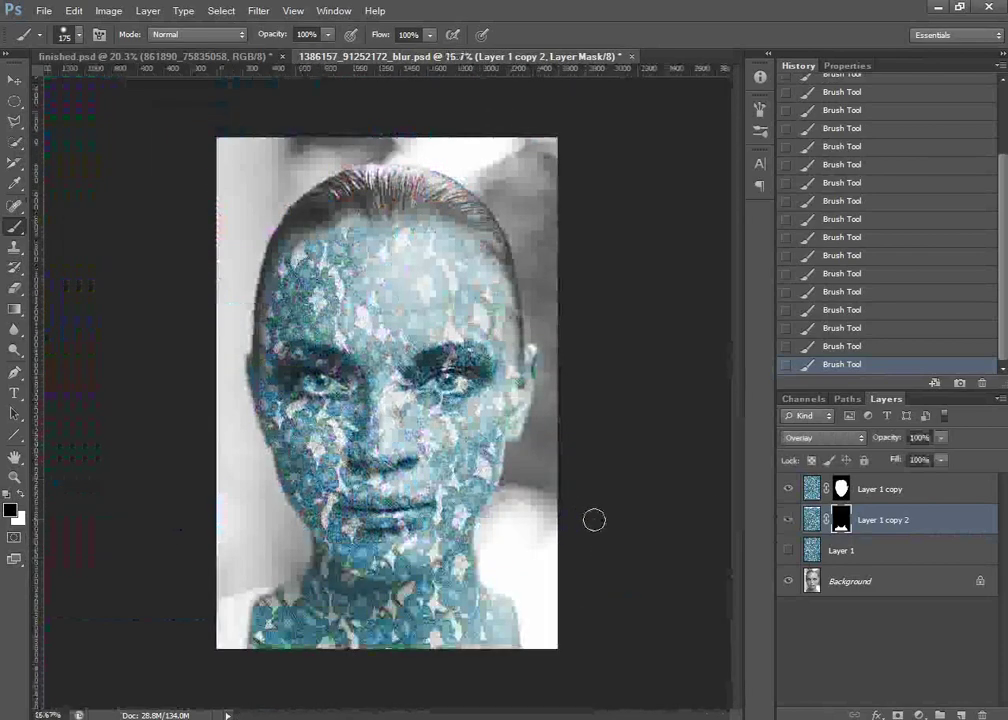
pyautogui.click(817, 524)
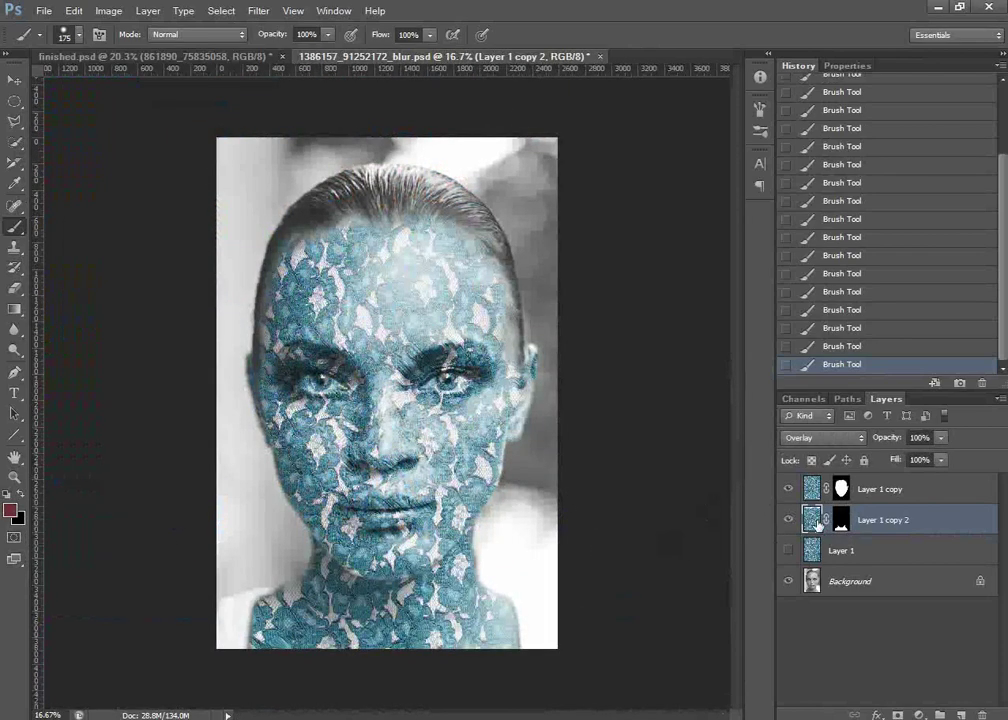
# Apply a slight Gaussian Blur to the neck lace image of Layer 1 copy 2.
pyautogui.click(260, 11)
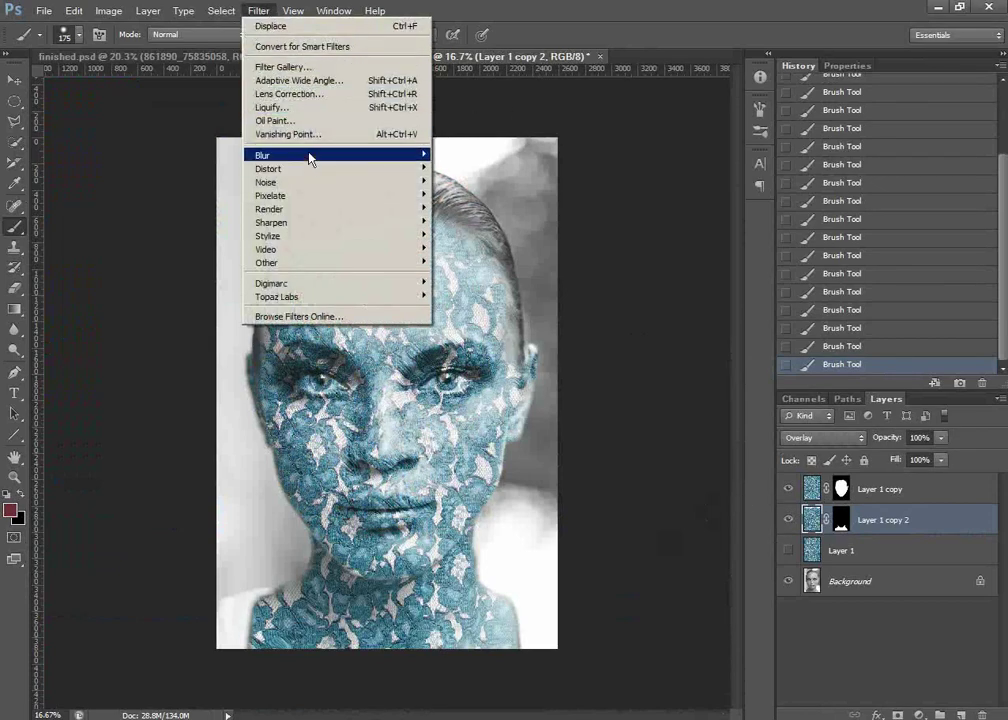
pyautogui.moveTo(310, 157)
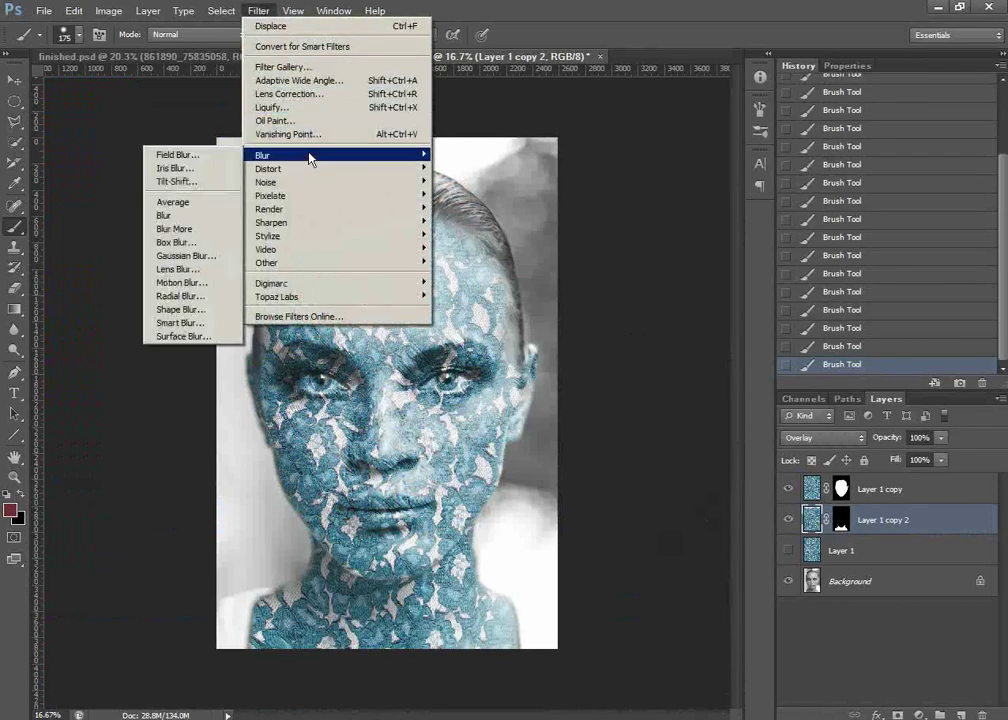
pyautogui.click(202, 259)
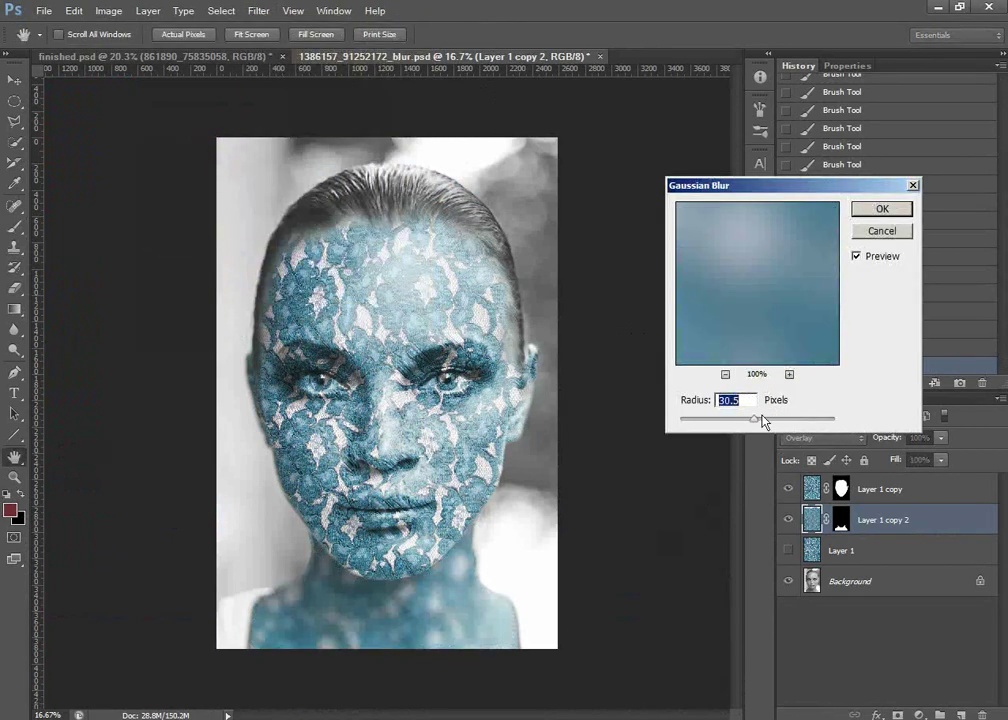
pyautogui.moveTo(754, 424); pyautogui.dragTo(711, 426)
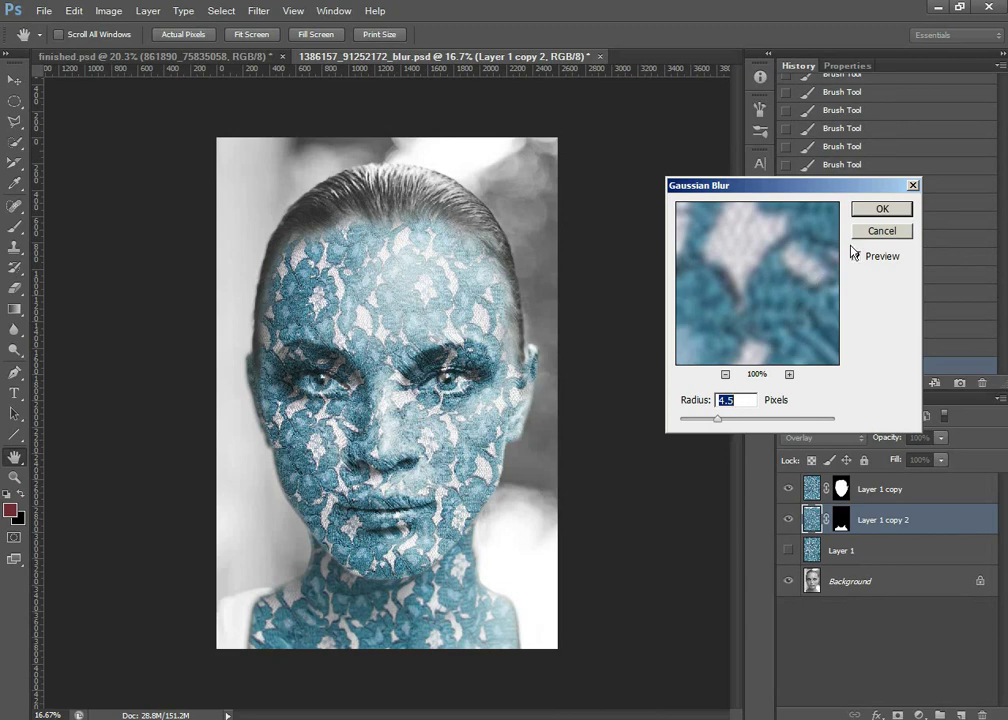
pyautogui.moveTo(718, 423); pyautogui.dragTo(721, 423)
pyautogui.moveTo(724, 425); pyautogui.dragTo(723, 426)
pyautogui.click(882, 209)
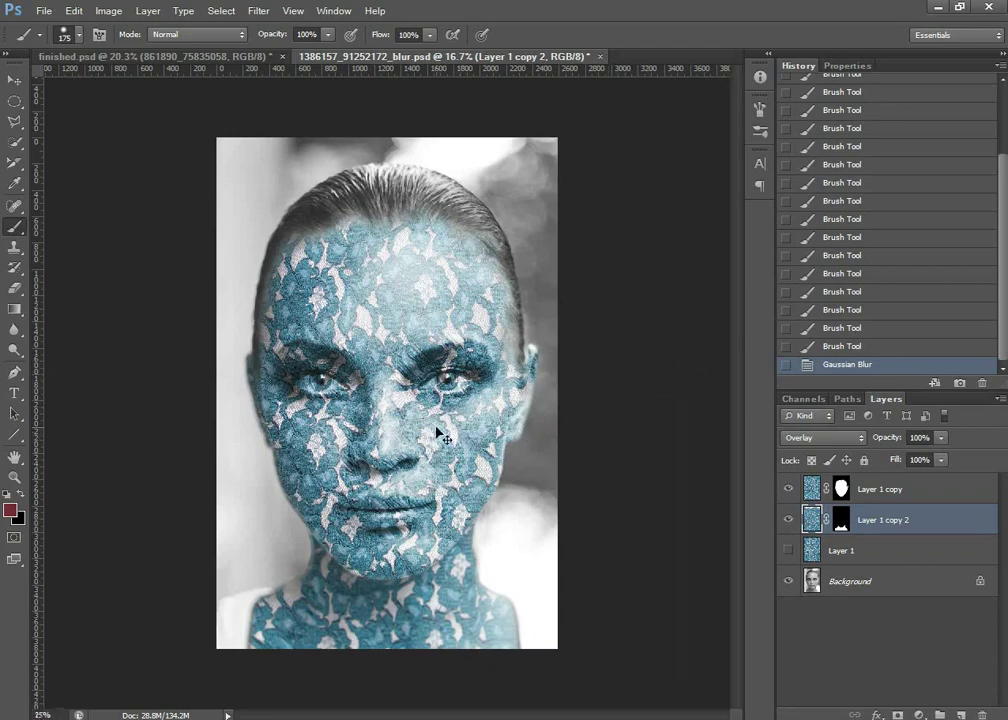
# Paint the Layer 1 copy mask black with a size 50 brush to clear the lace from the eyeball on the portrait's right side.
pyautogui.hotkey('ctrl', '+')
pyautogui.hotkey('ctrl', '+')
pyautogui.hotkey('ctrl', '+')
pyautogui.hotkey('ctrl', '+')
pyautogui.scroll(3, 434, 435)
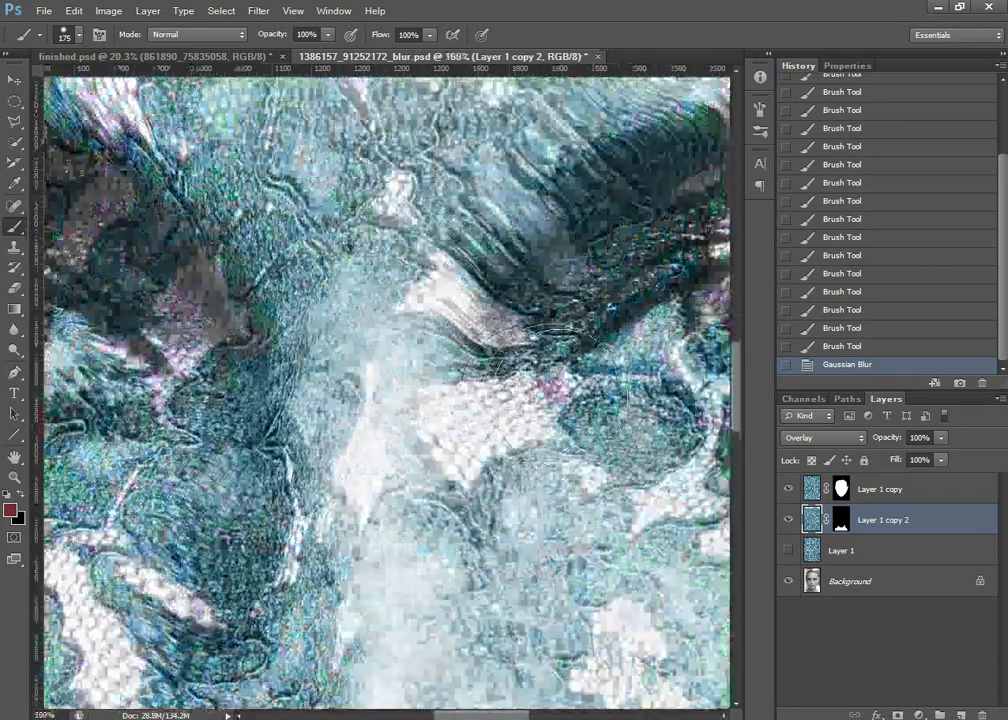
pyautogui.moveTo(593, 403); pyautogui.dragTo(275, 496)
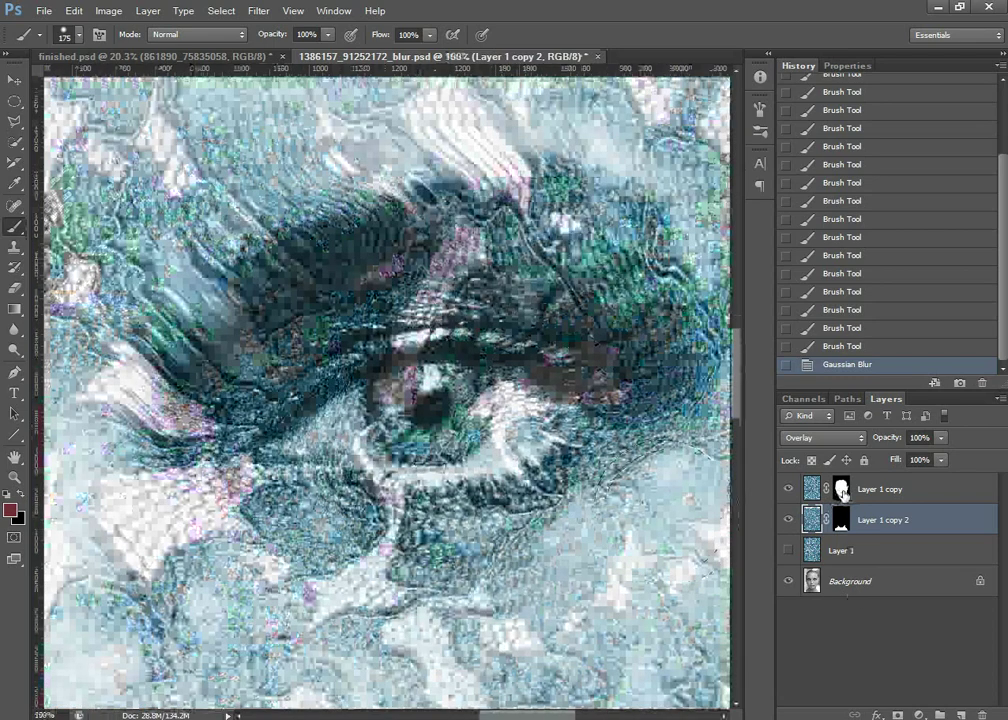
pyautogui.hotkey('ctrl', '1')
pyautogui.click(843, 490)
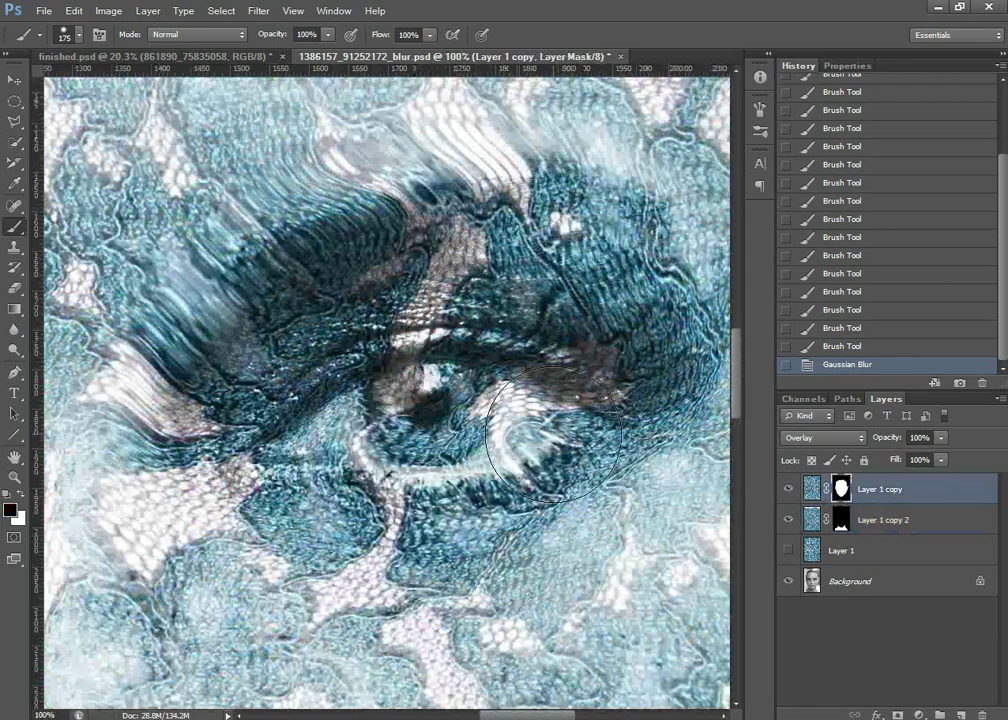
pyautogui.press('[')
pyautogui.press('[')
pyautogui.press('[')
pyautogui.press('[')
pyautogui.press('[')
pyautogui.press('[')
pyautogui.press('[')
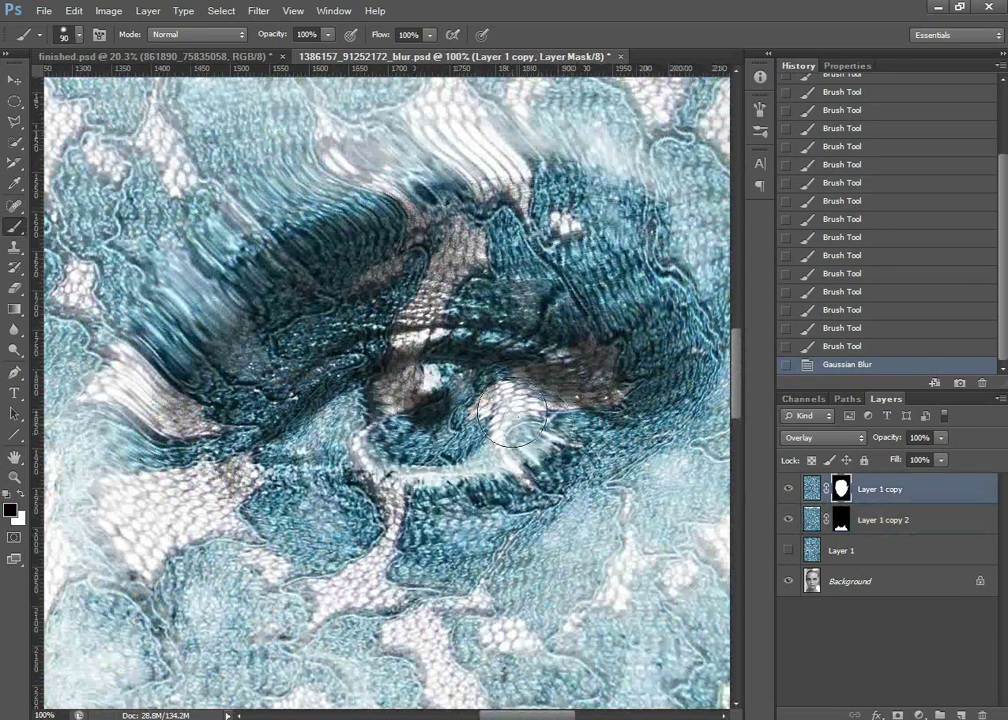
pyautogui.press('[')
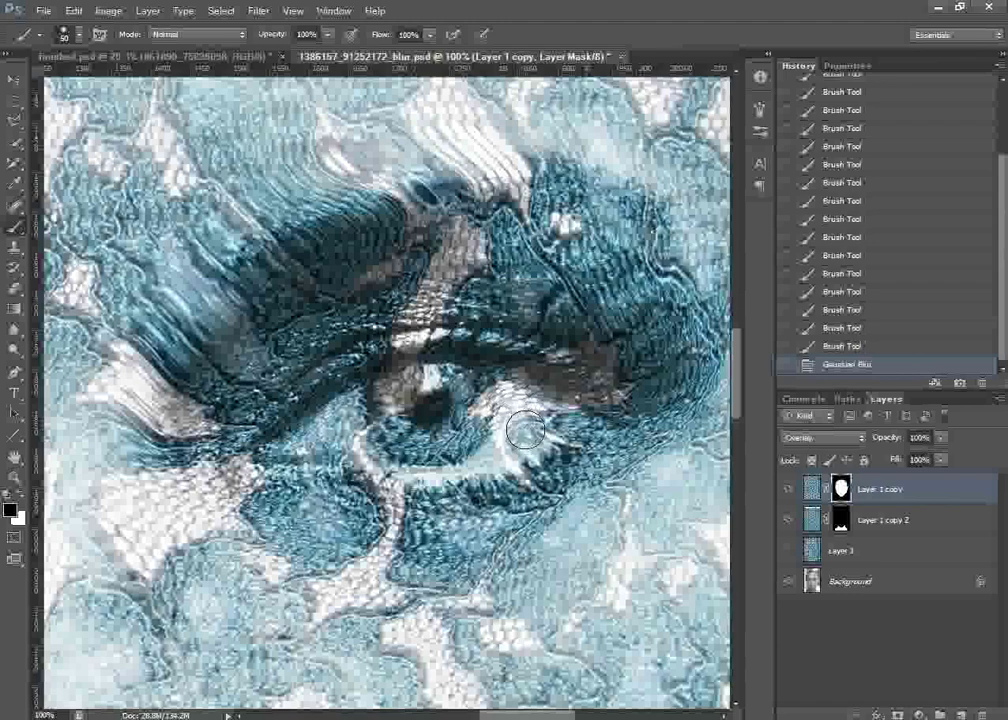
pyautogui.moveTo(520, 441)
pyautogui.mouseDown()
pyautogui.moveTo(558, 409)
pyautogui.moveTo(452, 454)
pyautogui.moveTo(300, 448)
pyautogui.moveTo(356, 420)
pyautogui.moveTo(327, 432)
pyautogui.moveTo(359, 405)
pyautogui.moveTo(515, 410)
pyautogui.mouseUp()
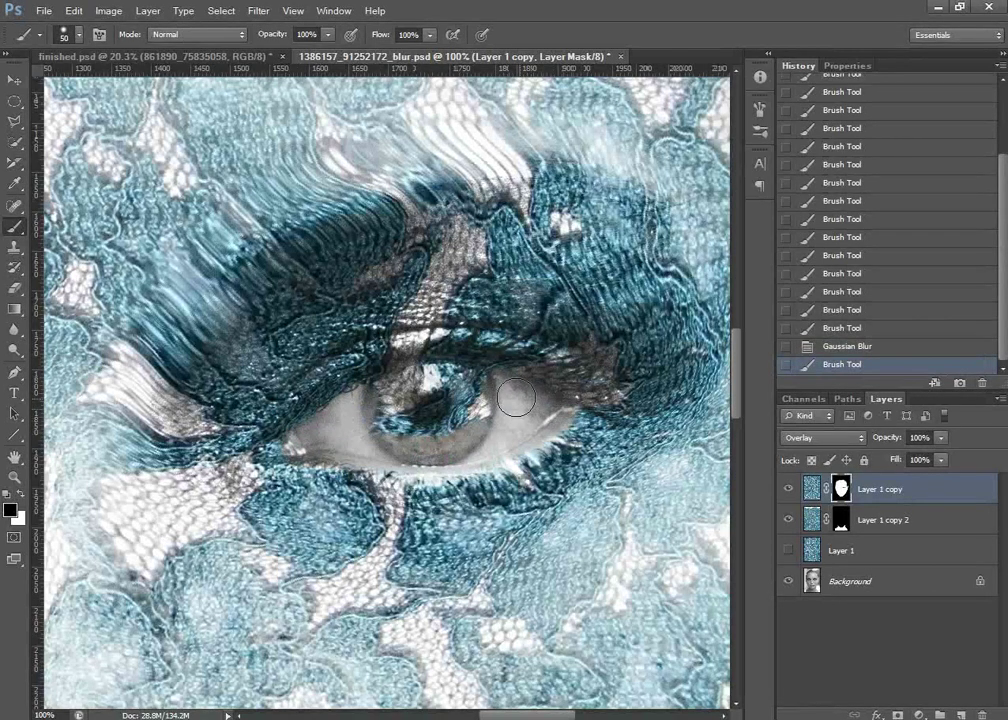
pyautogui.moveTo(470, 400)
pyautogui.mouseDown()
pyautogui.moveTo(412, 402)
pyautogui.moveTo(472, 388)
pyautogui.moveTo(467, 380)
pyautogui.moveTo(422, 379)
pyautogui.moveTo(359, 409)
pyautogui.moveTo(408, 408)
pyautogui.moveTo(378, 423)
pyautogui.moveTo(437, 423)
pyautogui.moveTo(517, 410)
pyautogui.mouseUp()
# Paint the mask white along this eye's lower lashes and over its iris to bring the lace back there.
pyautogui.press('x')
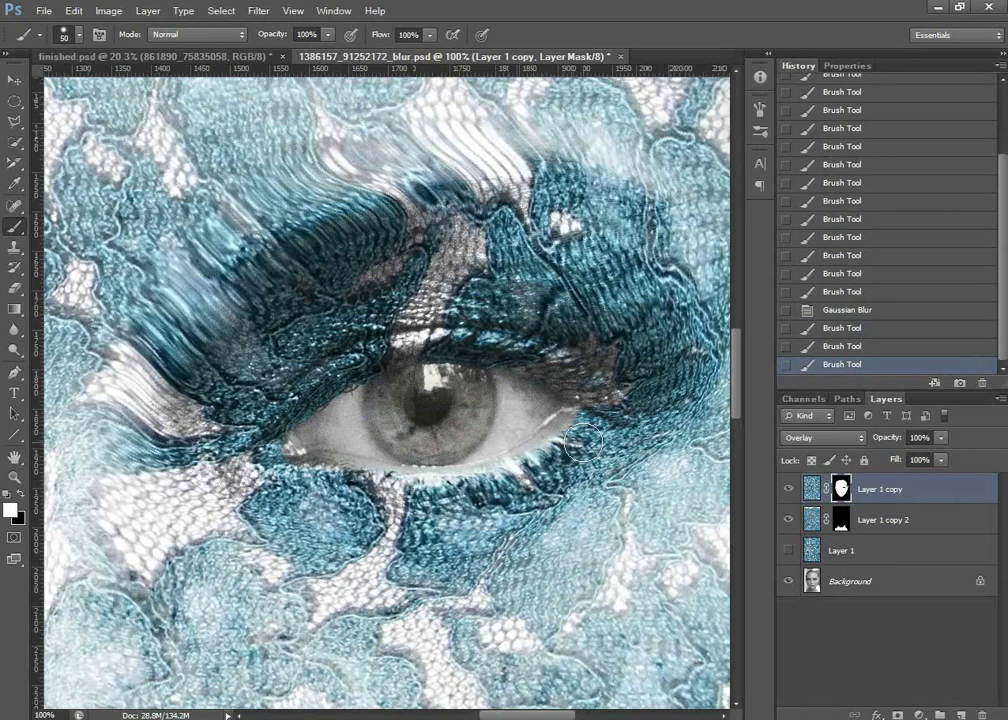
pyautogui.moveTo(582, 440)
pyautogui.mouseDown()
pyautogui.moveTo(561, 422)
pyautogui.moveTo(557, 456)
pyautogui.moveTo(500, 486)
pyautogui.mouseUp()
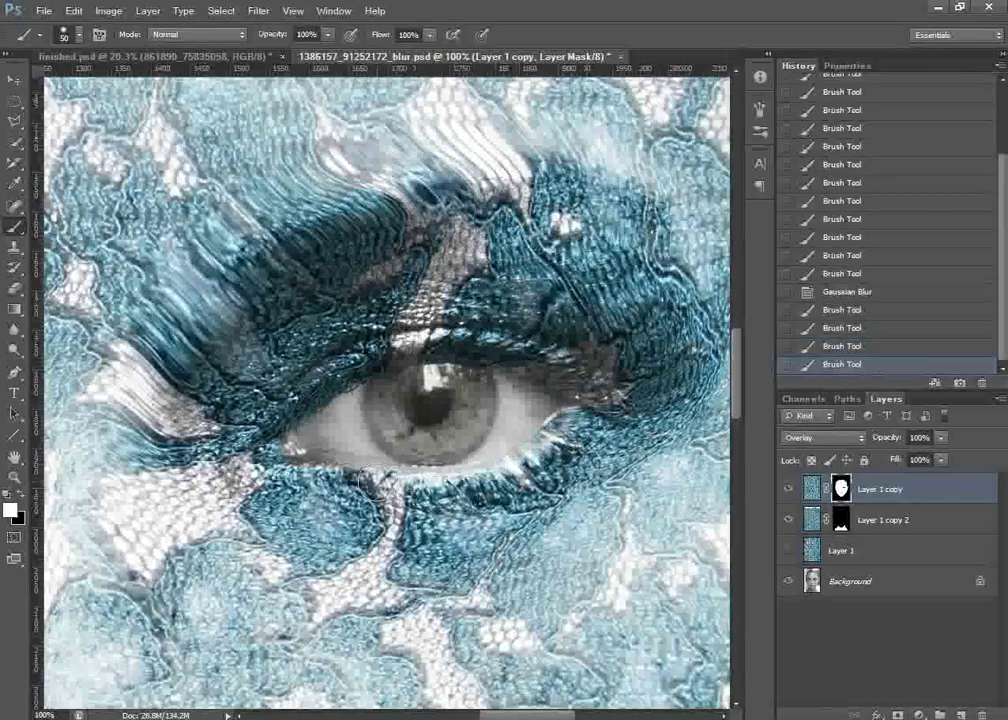
pyautogui.moveTo(374, 484)
pyautogui.mouseDown()
pyautogui.moveTo(323, 475)
pyautogui.moveTo(336, 467)
pyautogui.moveTo(314, 497)
pyautogui.moveTo(284, 482)
pyautogui.moveTo(291, 441)
pyautogui.moveTo(268, 472)
pyautogui.mouseUp()
pyautogui.moveTo(457, 445)
pyautogui.mouseDown()
pyautogui.moveTo(477, 408)
pyautogui.moveTo(465, 379)
pyautogui.mouseUp()
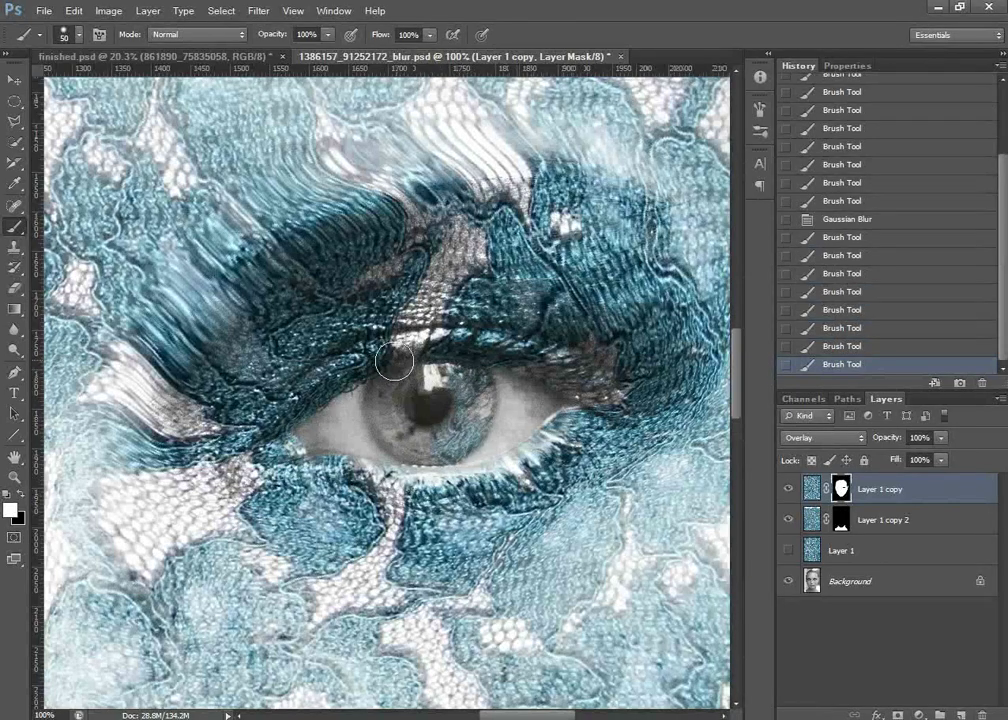
pyautogui.moveTo(394, 362)
pyautogui.mouseDown()
pyautogui.moveTo(382, 400)
pyautogui.moveTo(396, 426)
pyautogui.moveTo(384, 414)
pyautogui.moveTo(408, 442)
pyautogui.moveTo(449, 453)
pyautogui.moveTo(421, 481)
pyautogui.moveTo(407, 480)
pyautogui.moveTo(500, 475)
pyautogui.mouseUp()
pyautogui.moveTo(454, 444)
pyautogui.mouseDown()
pyautogui.moveTo(481, 405)
pyautogui.moveTo(467, 378)
pyautogui.moveTo(403, 370)
pyautogui.moveTo(388, 384)
pyautogui.moveTo(386, 412)
pyautogui.moveTo(412, 441)
pyautogui.moveTo(438, 444)
pyautogui.moveTo(472, 384)
pyautogui.mouseUp()
pyautogui.moveTo(462, 370)
pyautogui.mouseDown()
pyautogui.moveTo(431, 362)
pyautogui.moveTo(391, 374)
pyautogui.moveTo(385, 410)
pyautogui.moveTo(415, 440)
pyautogui.moveTo(461, 417)
pyautogui.moveTo(408, 396)
pyautogui.mouseUp()
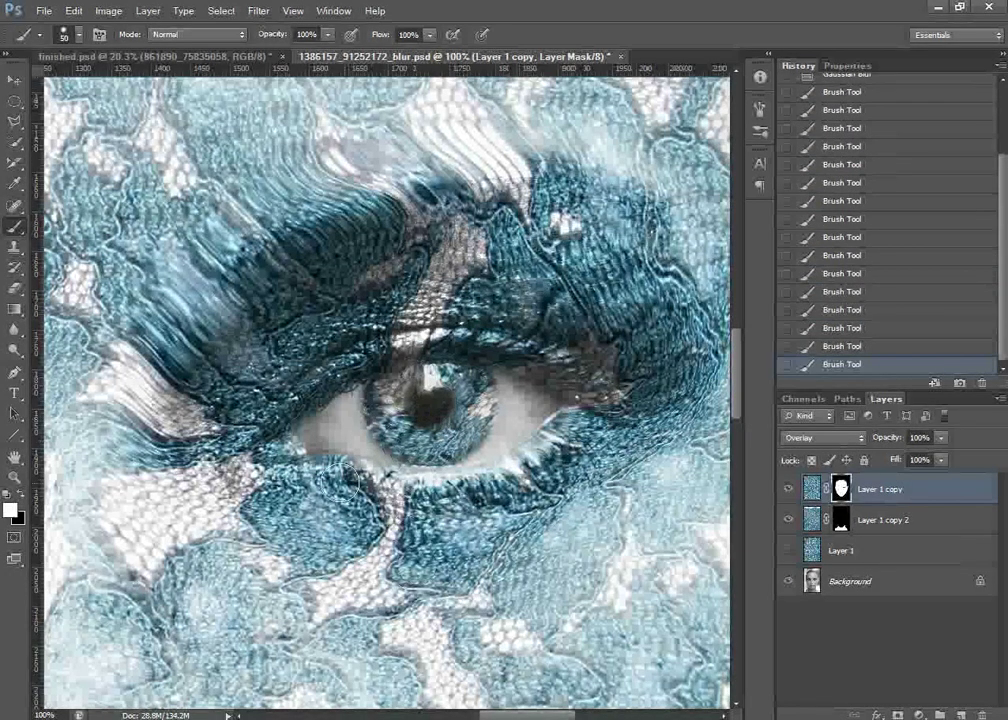
# Paint the Layer 1 copy mask black over the white of the other eye to remove the lace from it.
pyautogui.moveTo(257, 447); pyautogui.dragTo(485, 438)
pyautogui.moveTo(56, 446); pyautogui.dragTo(623, 452)
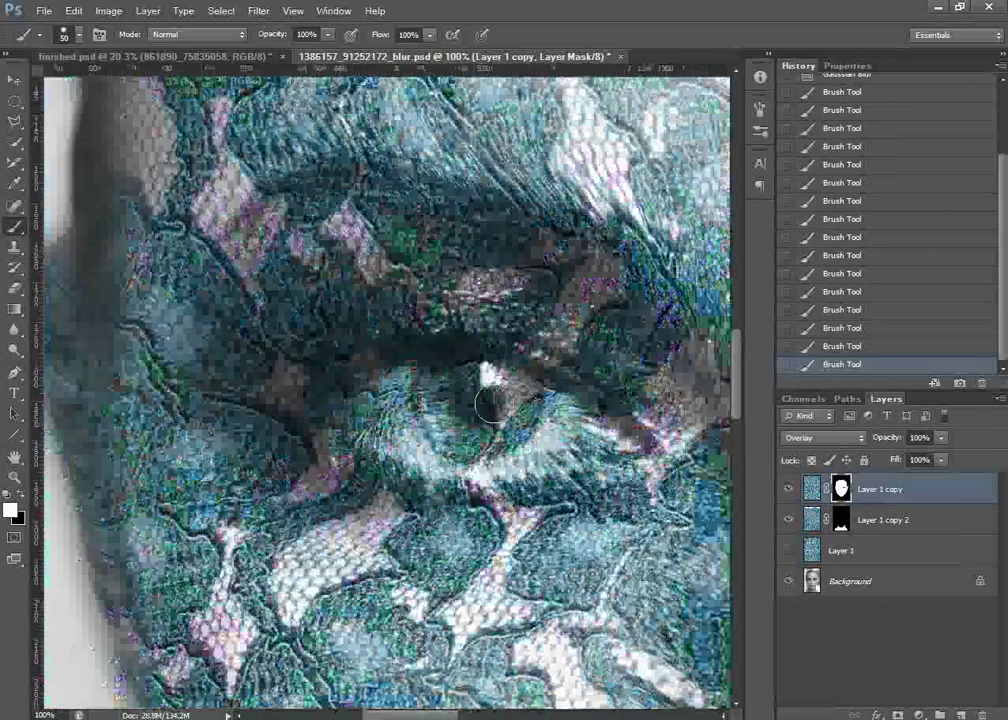
pyautogui.moveTo(381, 400)
pyautogui.mouseDown()
pyautogui.moveTo(396, 373)
pyautogui.moveTo(363, 370)
pyautogui.moveTo(356, 411)
pyautogui.moveTo(405, 434)
pyautogui.moveTo(346, 403)
pyautogui.moveTo(458, 456)
pyautogui.moveTo(558, 462)
pyautogui.moveTo(581, 440)
pyautogui.moveTo(605, 446)
pyautogui.moveTo(615, 436)
pyautogui.moveTo(581, 417)
pyautogui.moveTo(545, 432)
pyautogui.moveTo(556, 404)
pyautogui.moveTo(544, 395)
pyautogui.moveTo(566, 418)
pyautogui.mouseUp()
pyautogui.moveTo(421, 375)
pyautogui.mouseDown()
pyautogui.moveTo(414, 414)
pyautogui.moveTo(418, 376)
pyautogui.moveTo(401, 409)
pyautogui.moveTo(550, 408)
pyautogui.mouseUp()
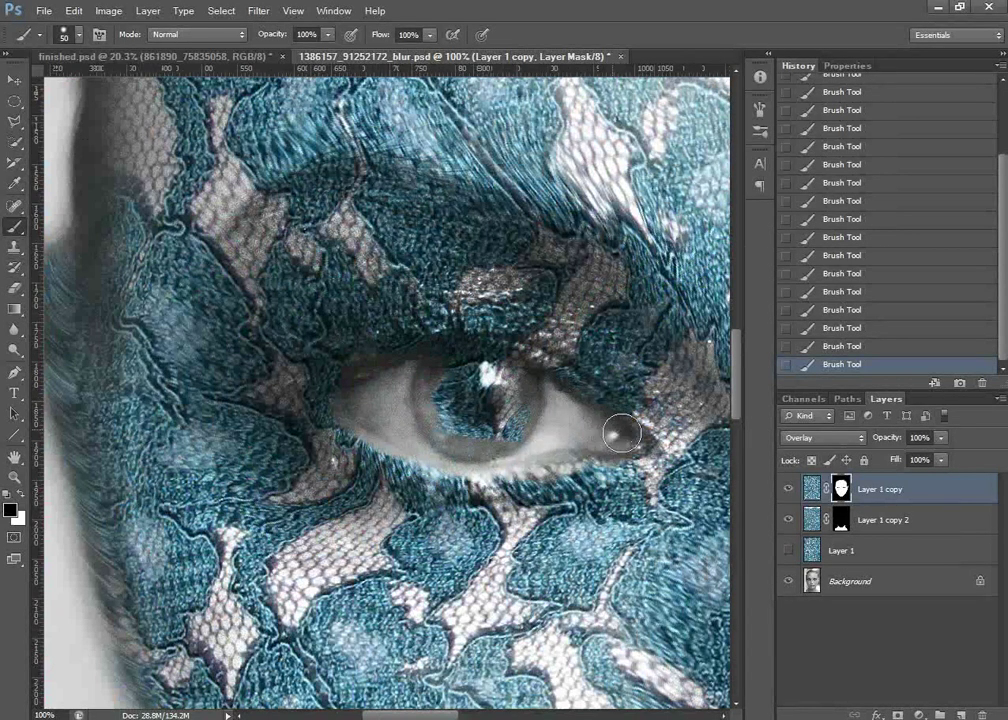
# Paint the mask white along the second eye's lower lid, outer corner and iris to restore the lace there.
pyautogui.press('x')
pyautogui.moveTo(613, 443)
pyautogui.mouseDown()
pyautogui.moveTo(597, 480)
pyautogui.moveTo(609, 472)
pyautogui.moveTo(558, 479)
pyautogui.mouseUp()
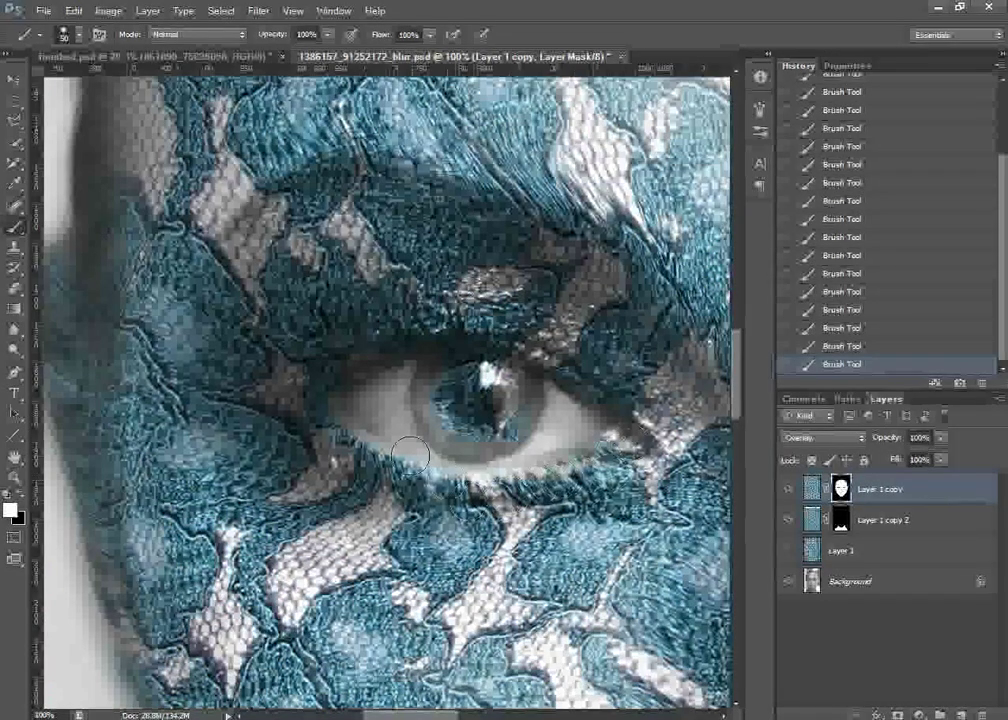
pyautogui.moveTo(345, 456)
pyautogui.mouseDown()
pyautogui.moveTo(391, 475)
pyautogui.moveTo(363, 453)
pyautogui.mouseUp()
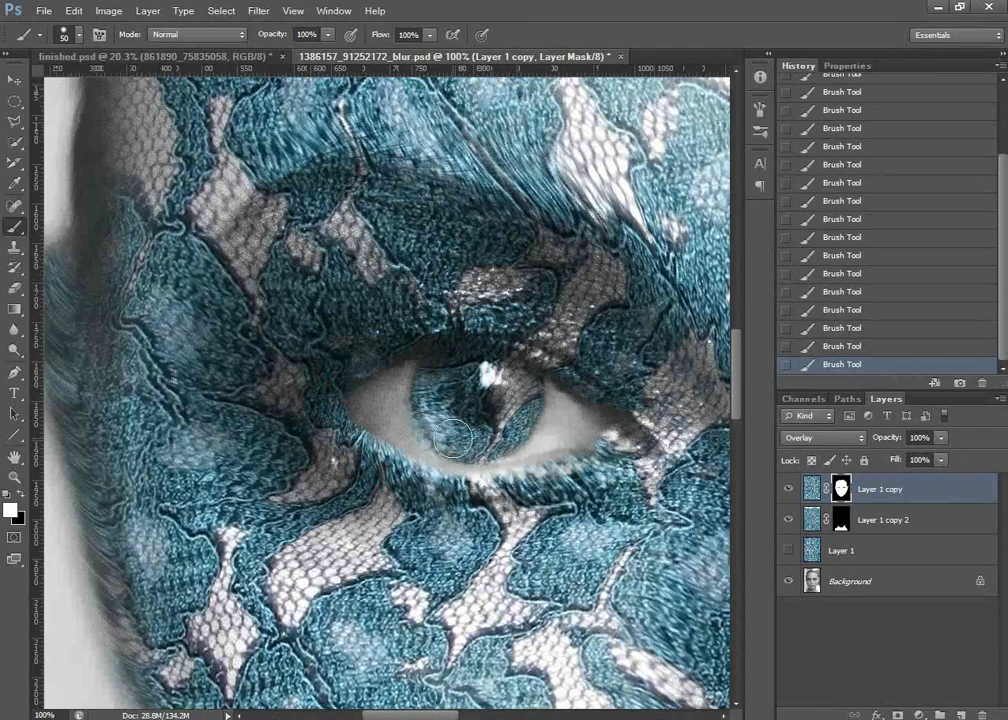
# Paint the mask black over the second eye's pupil to clear its lace, and return to the full portrait view.
pyautogui.press('x')
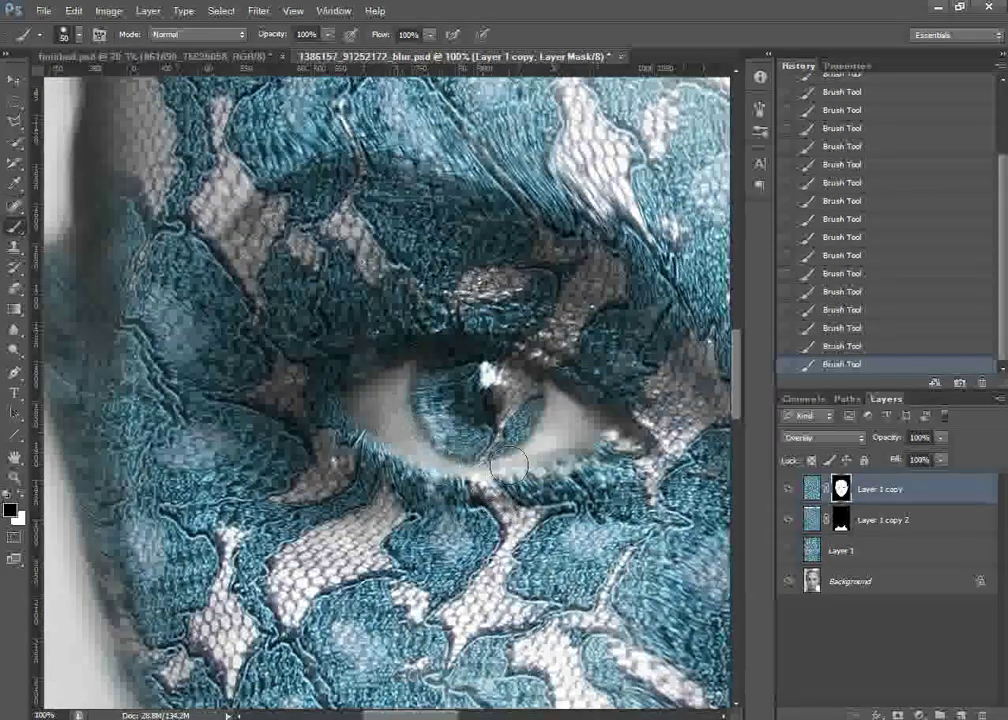
pyautogui.moveTo(476, 405); pyautogui.dragTo(486, 406)
pyautogui.press('x')
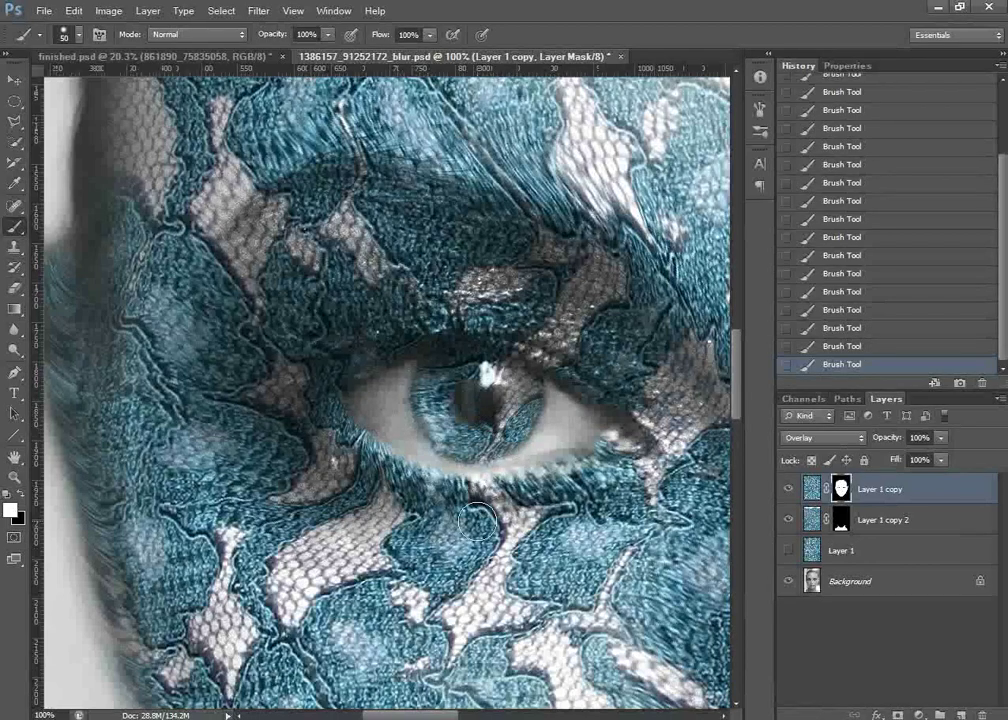
pyautogui.hotkey('ctrl', '-')
pyautogui.hotkey('ctrl', '-')
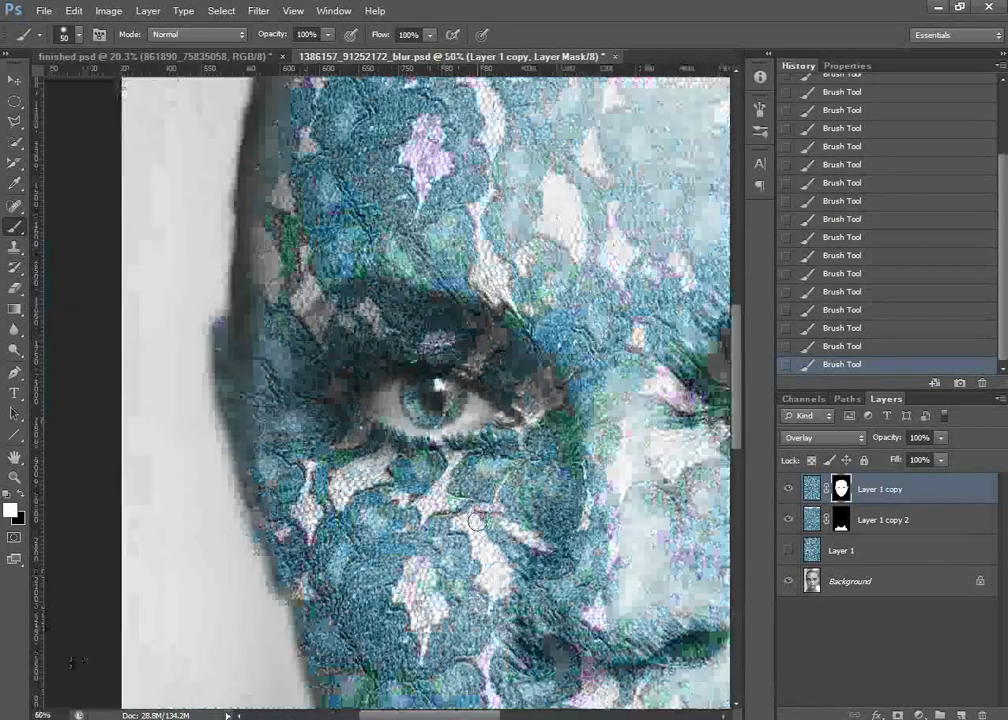
pyautogui.hscroll(2, 398, 488)
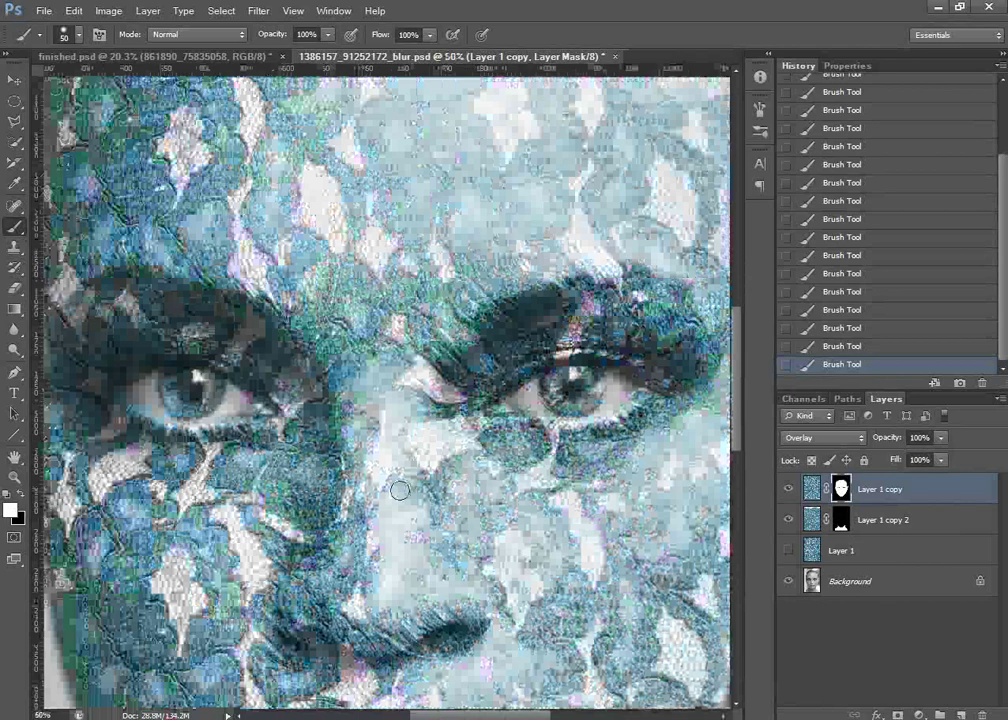
pyautogui.hotkey('ctrl', '0')
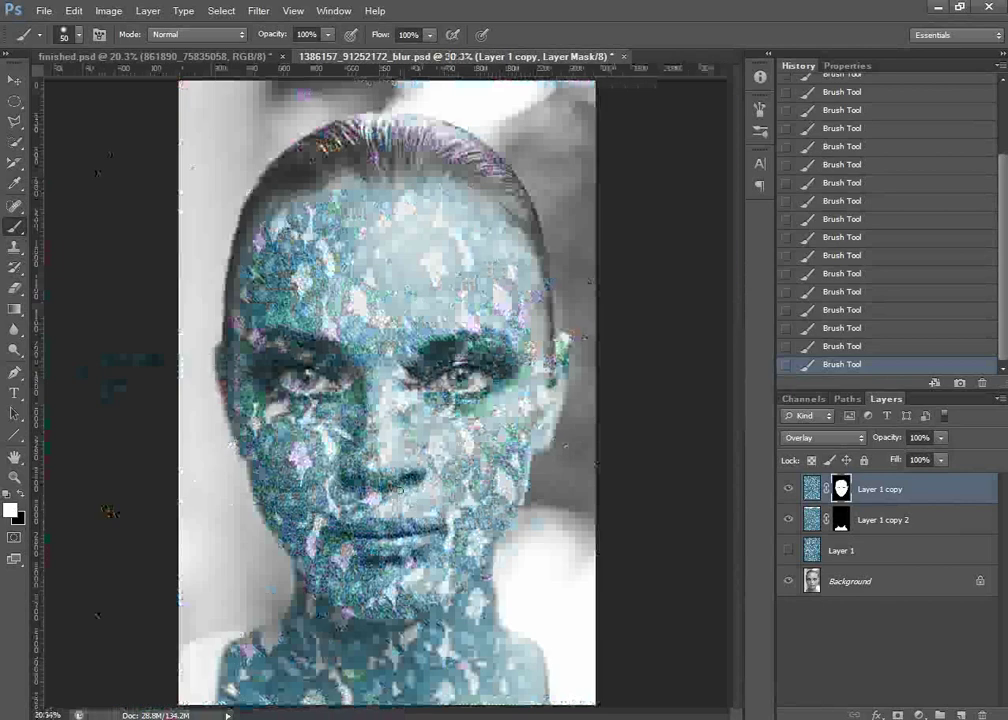